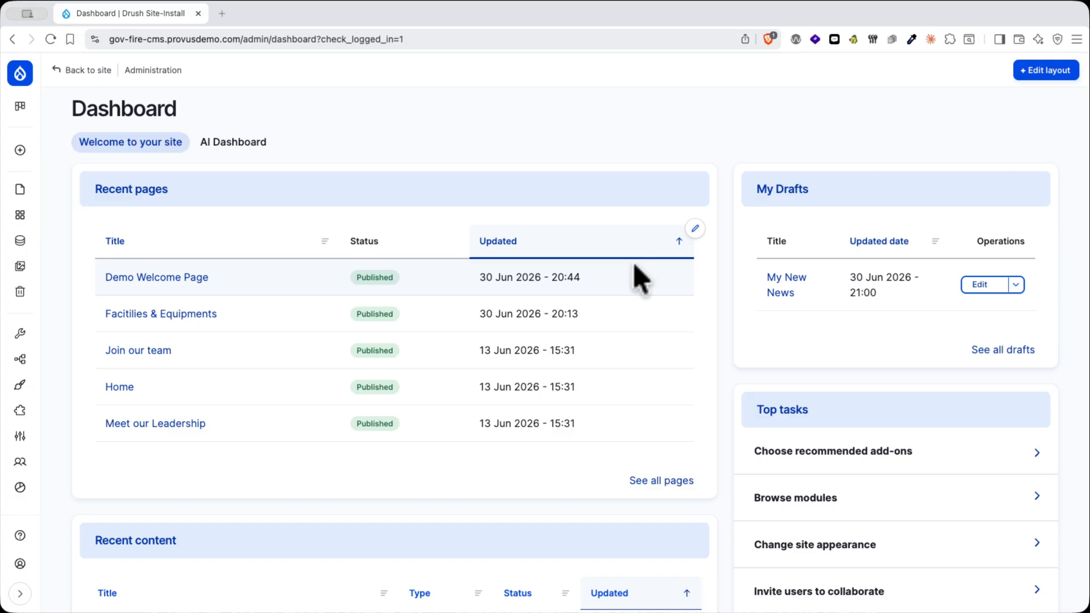
- Go to the site's Pages overview and add a new page
left_click(20, 240)
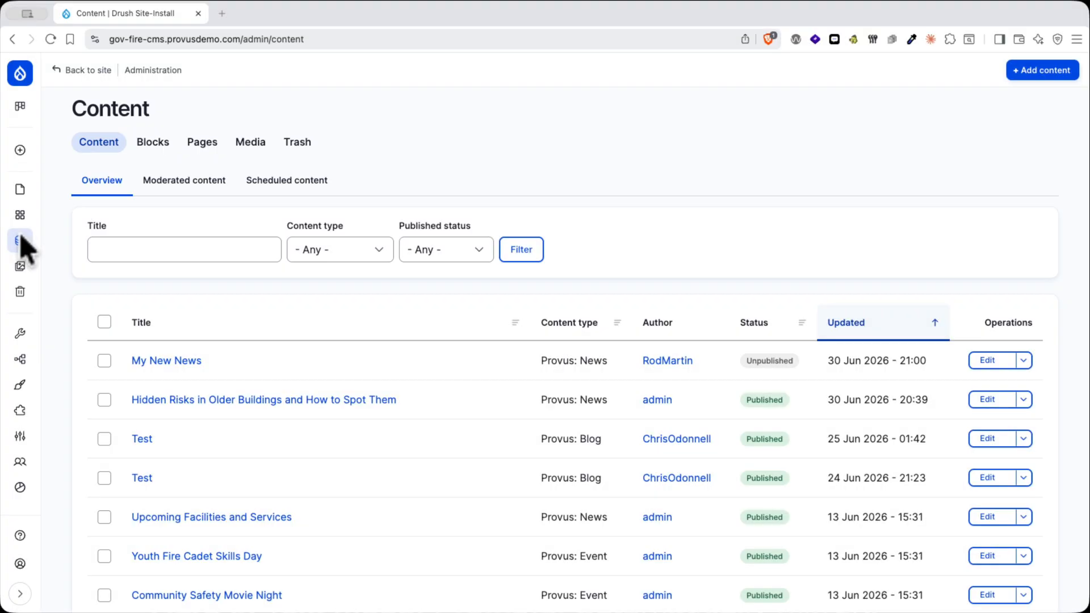
left_click(20, 189)
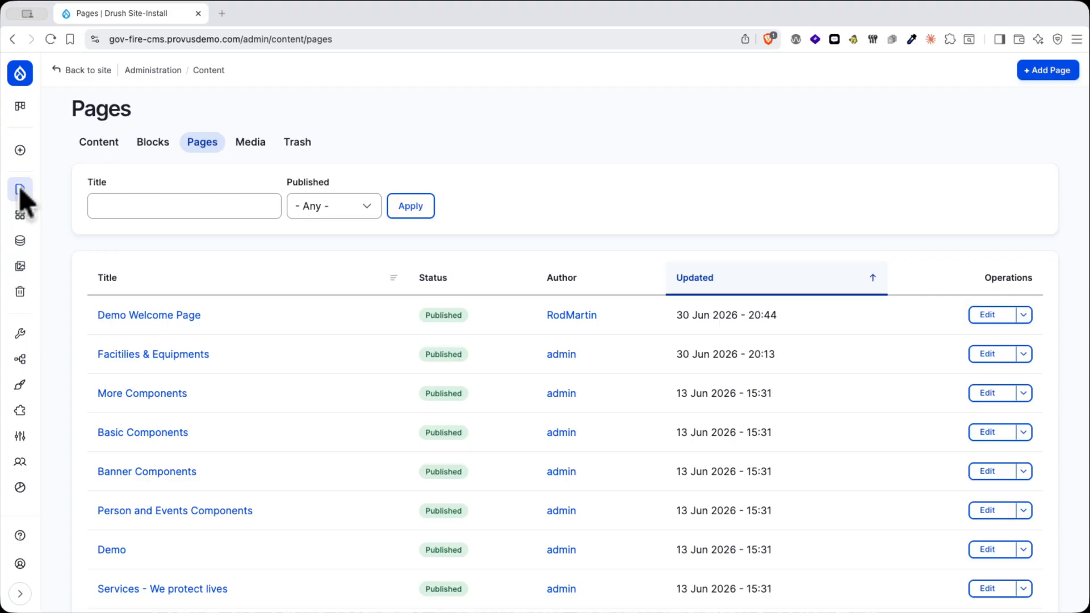
left_click(1044, 72)
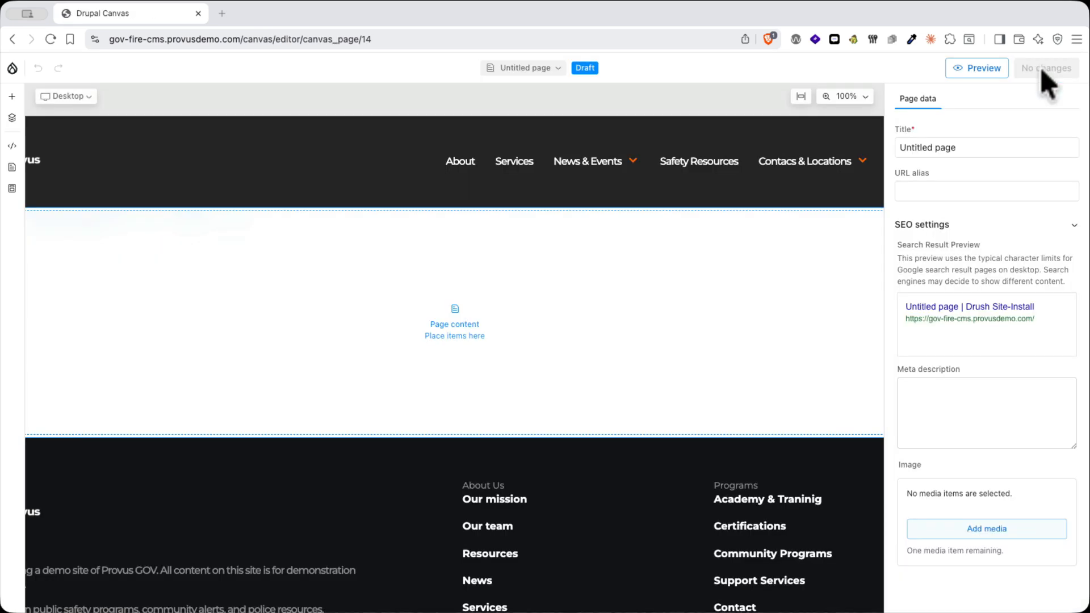
- Add a Hero Banner component from the component library to the empty page content area
left_click(12, 98)
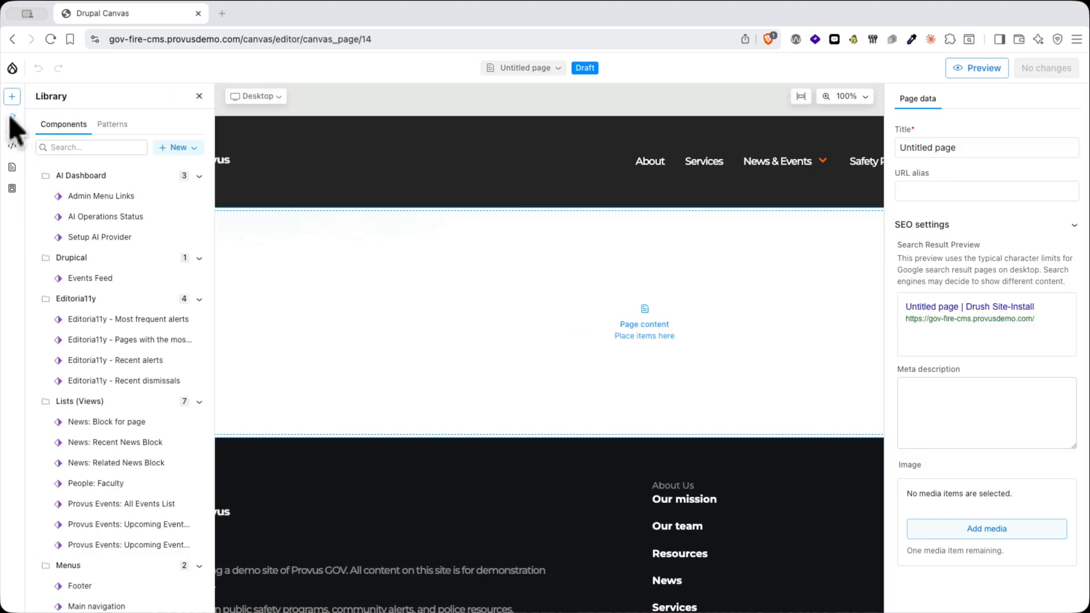
left_click(12, 119)
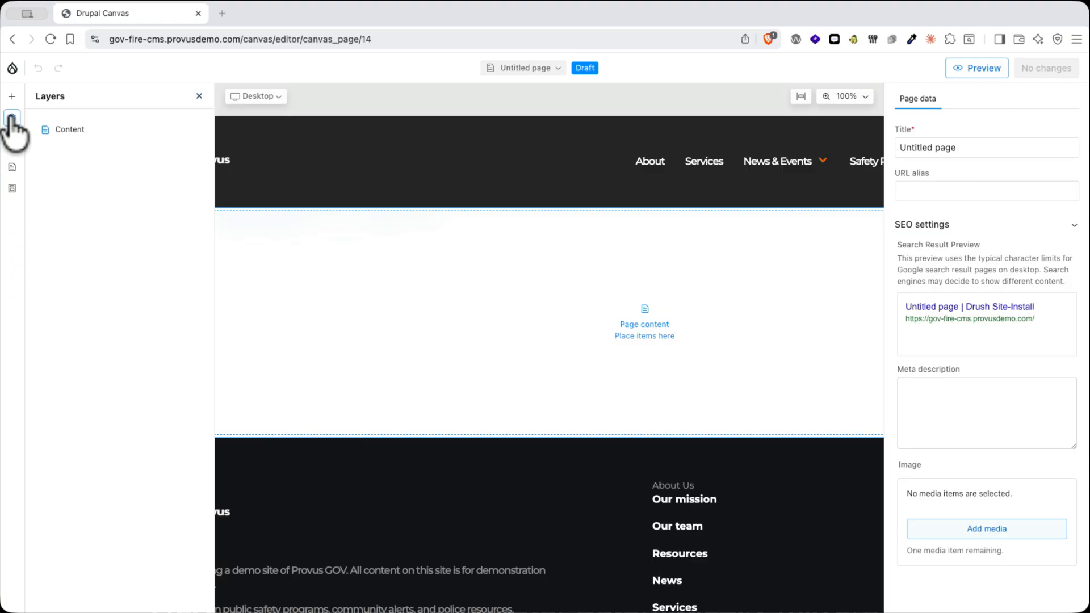
left_click(12, 97)
scroll(102, 445, "down", 10)
scroll(102, 440, "up", 2)
scroll(101, 443, "up", 5)
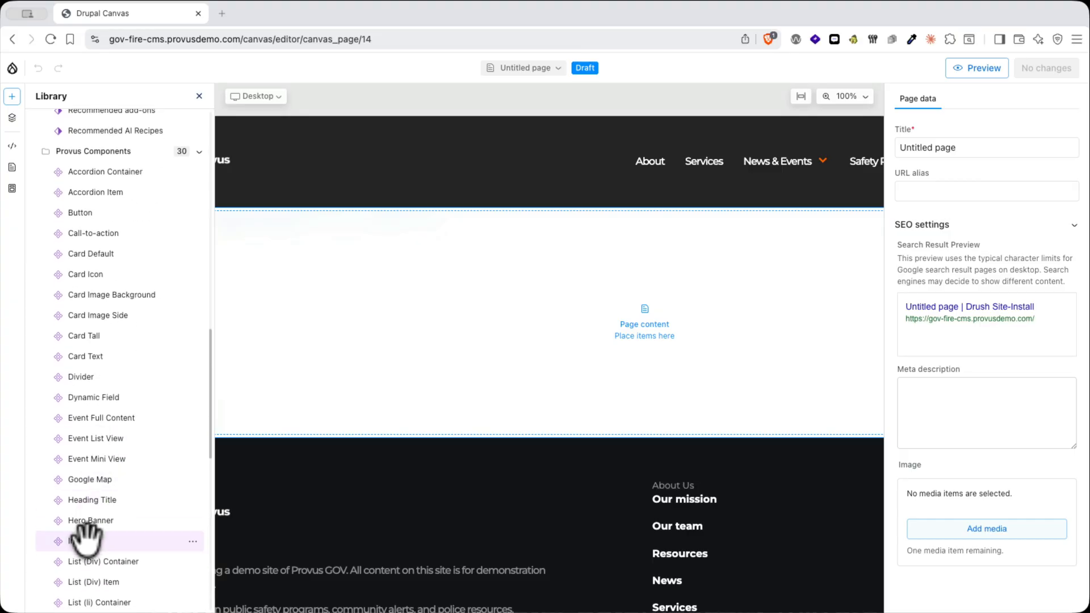
left_click_drag(85, 521, 353, 343)
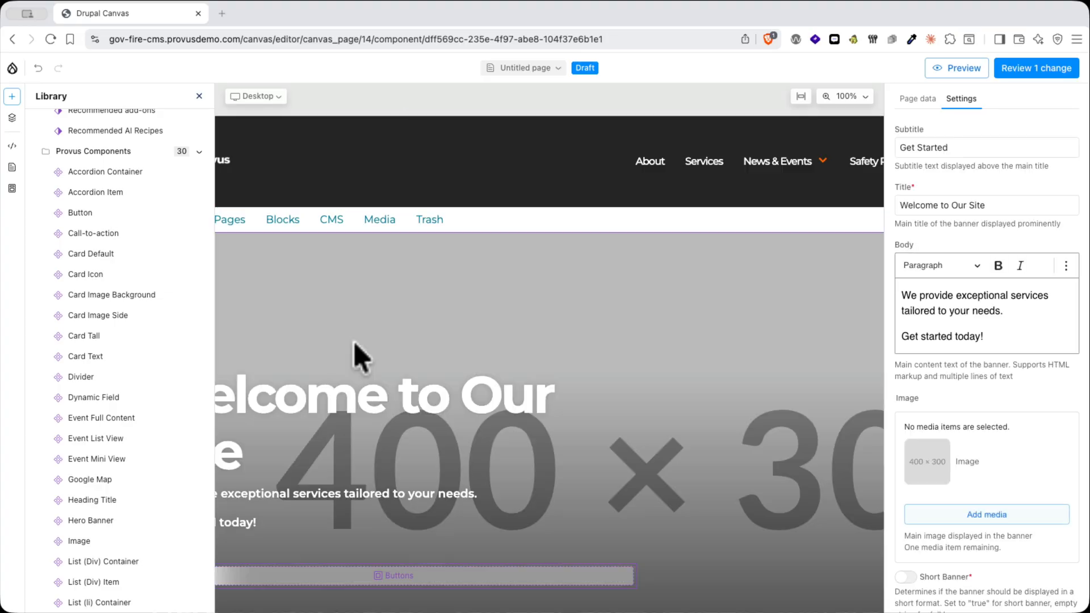
- Place a Two Column layout directly below the hero banner
scroll(353, 342, "down", 5)
mouse_move(59, 438)
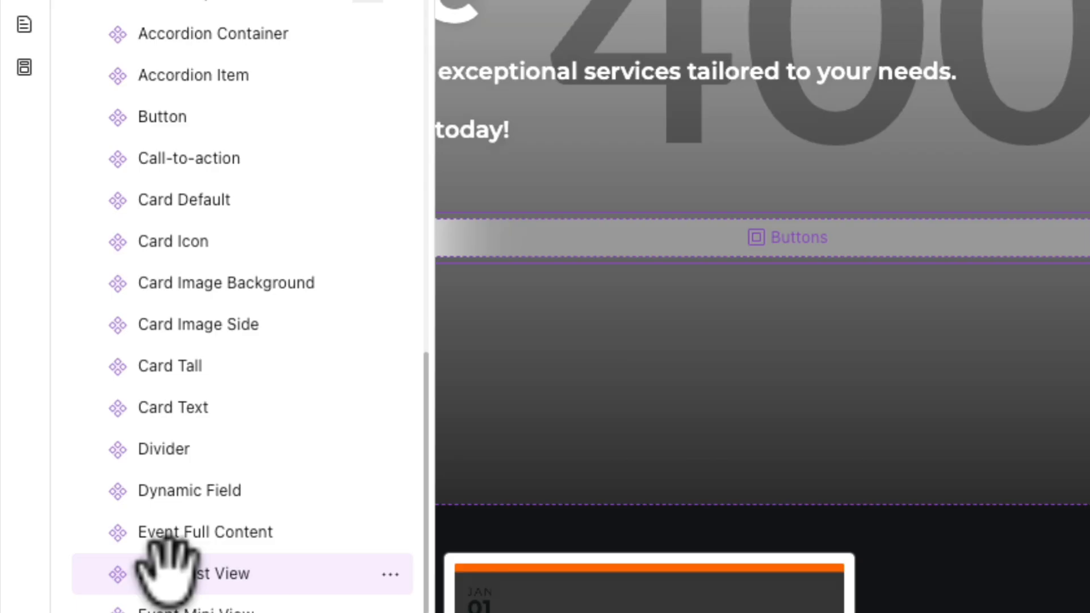
scroll(167, 574, "down", 20)
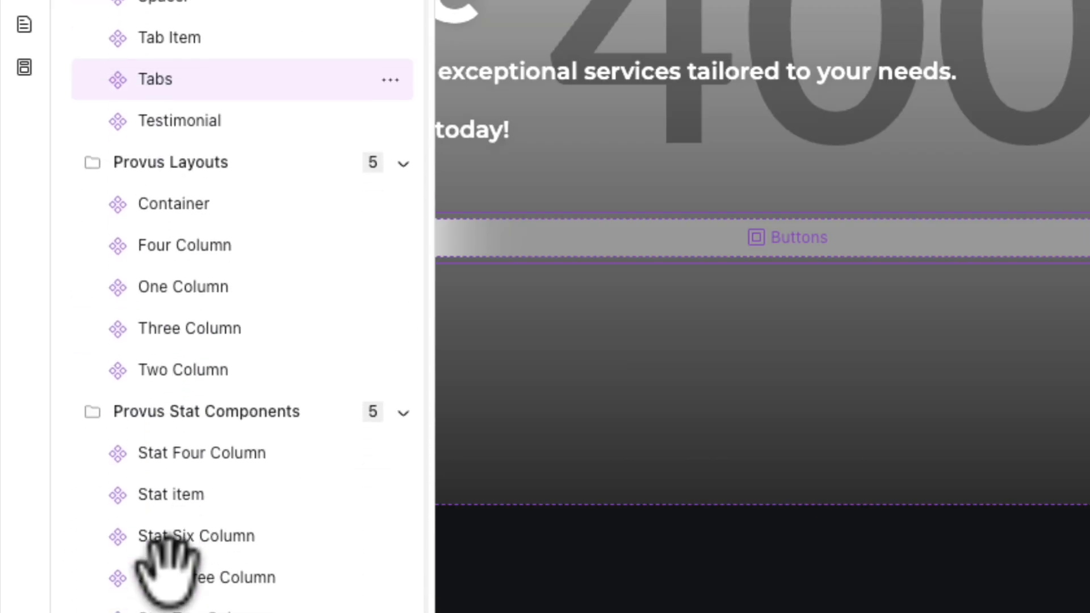
mouse_move(148, 363)
left_click_drag(149, 363, 695, 519)
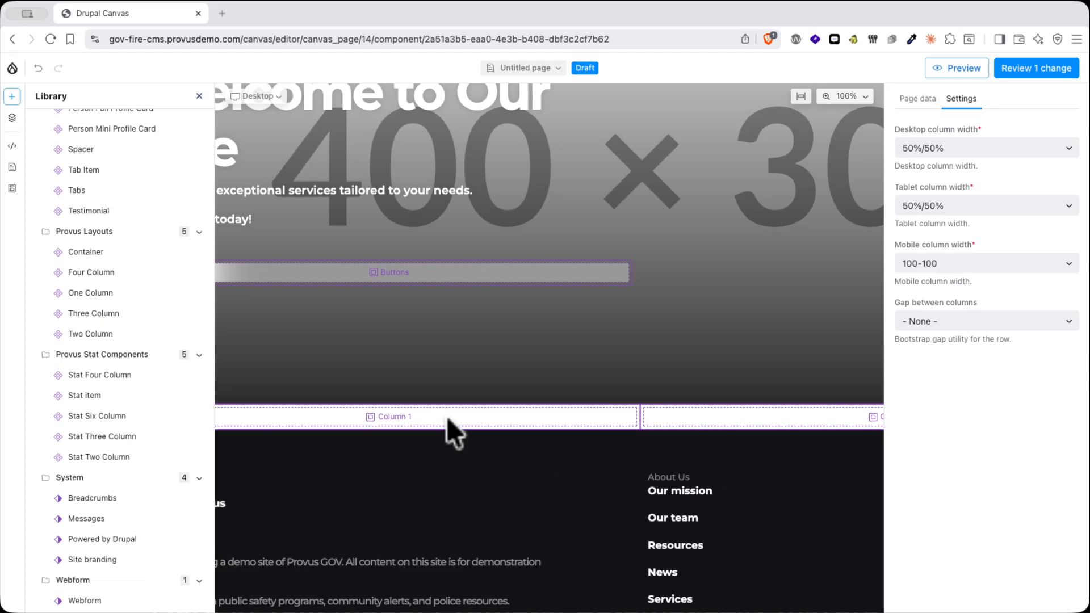
- Place an Image component in Column 1 and a Heading Title component in Column 2 of the layout
scroll(71, 423, "up", 3)
scroll(71, 423, "up", 4)
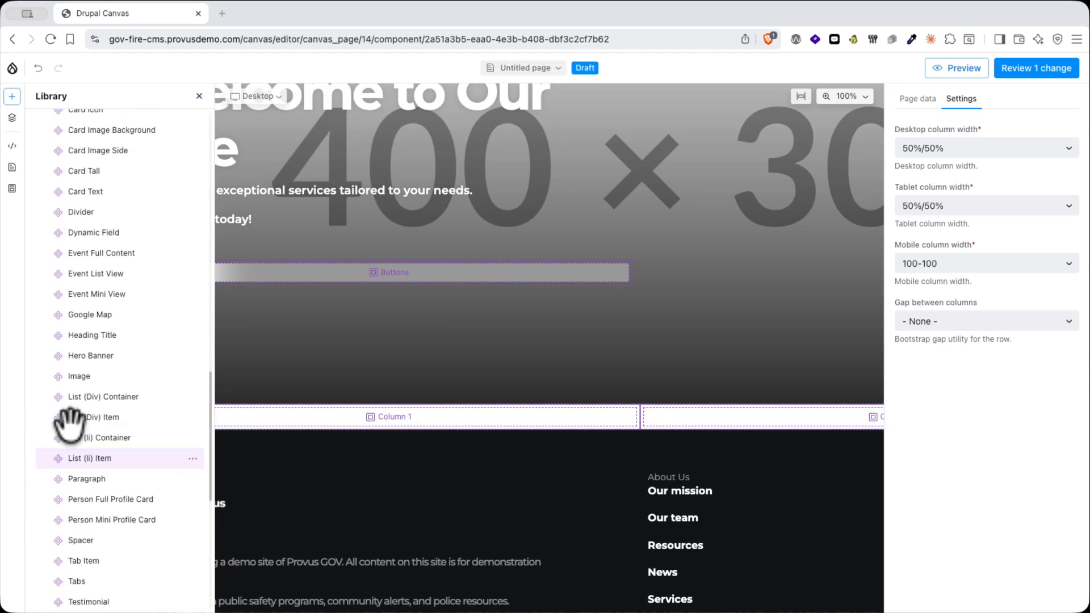
left_click_drag(76, 376, 304, 420)
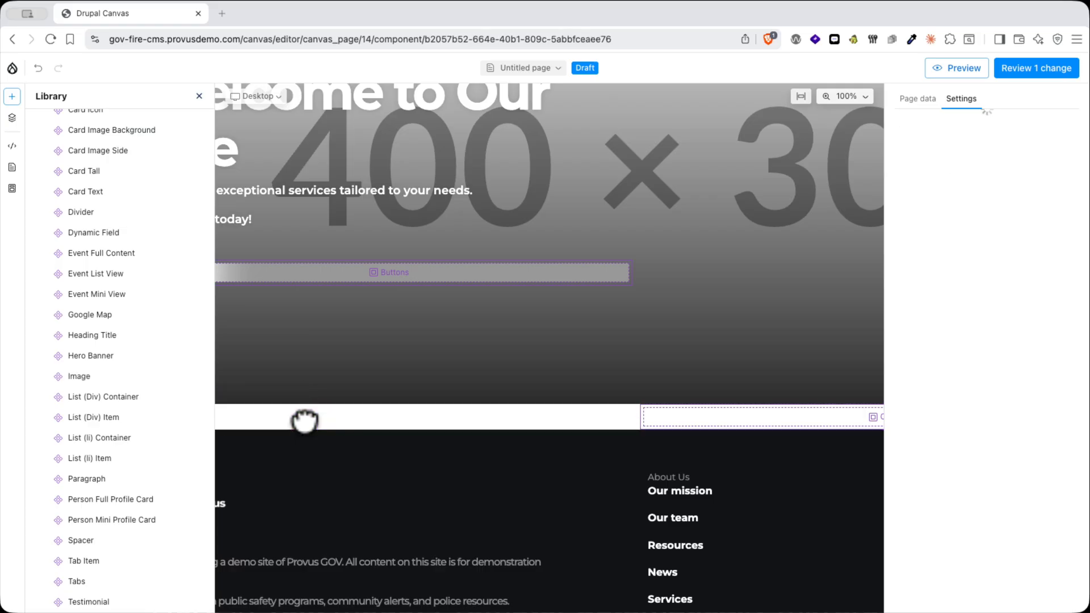
mouse_move(82, 336)
left_click_drag(82, 336, 747, 453)
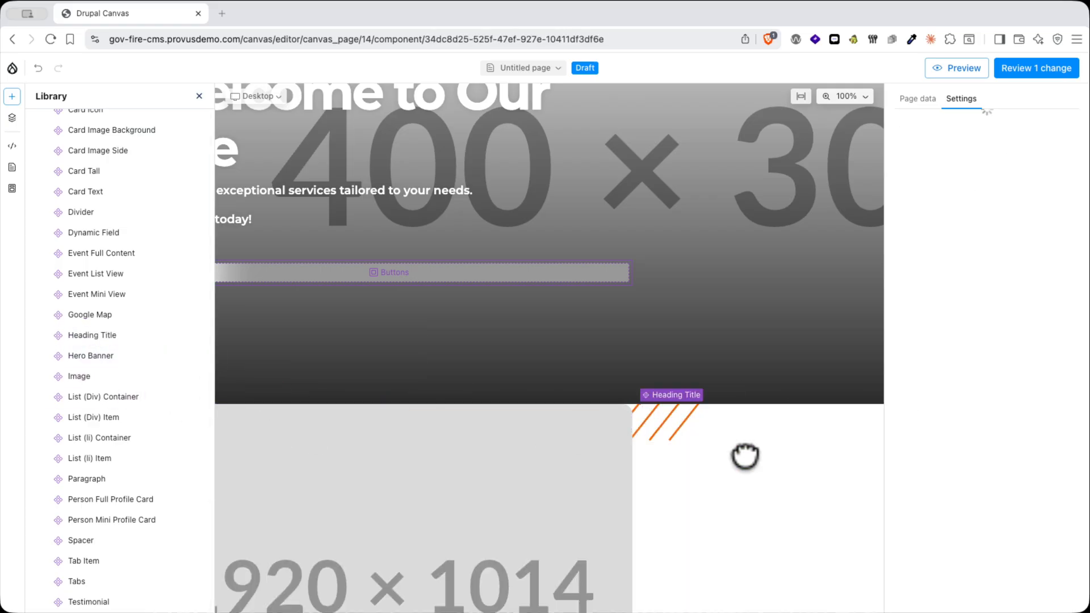
- Add a Paragraph component below the heading title in the second column
mouse_move(111, 417)
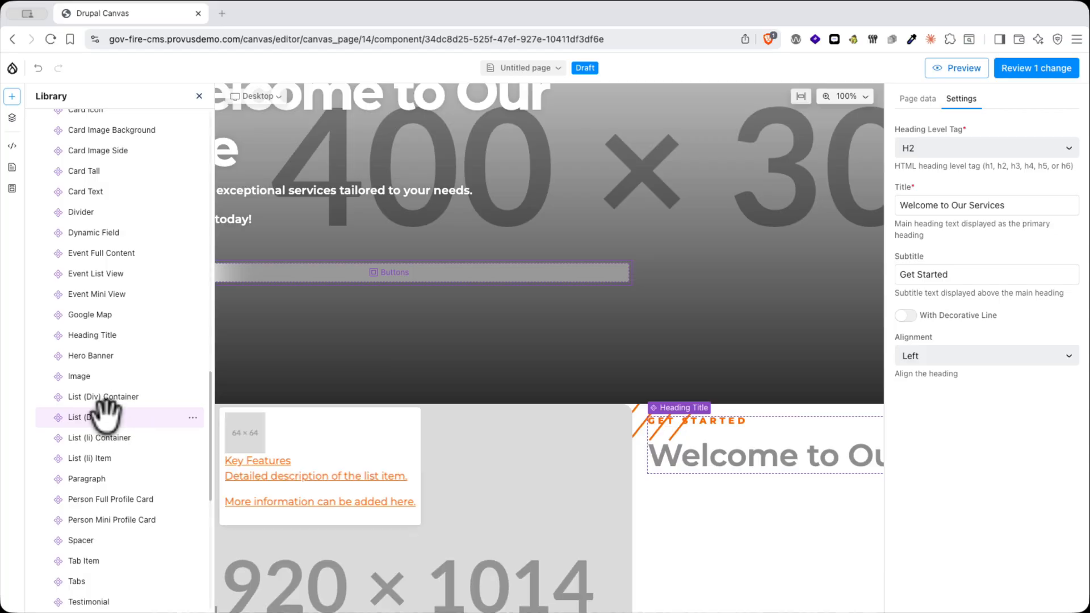
mouse_move(96, 232)
scroll(96, 232, "up", 5)
scroll(96, 232, "down", 6)
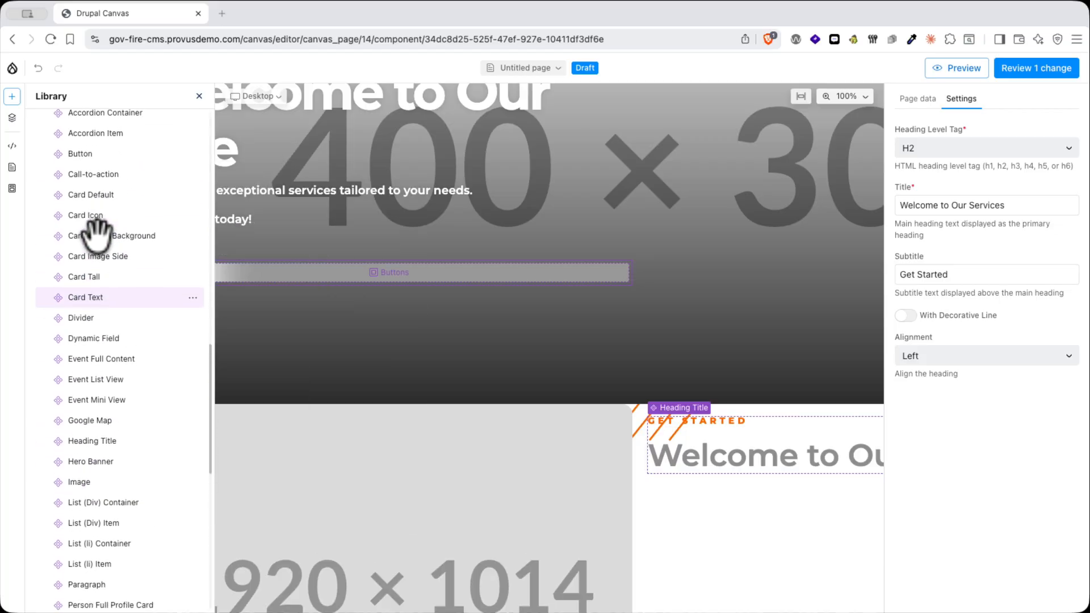
left_click_drag(74, 440, 725, 472)
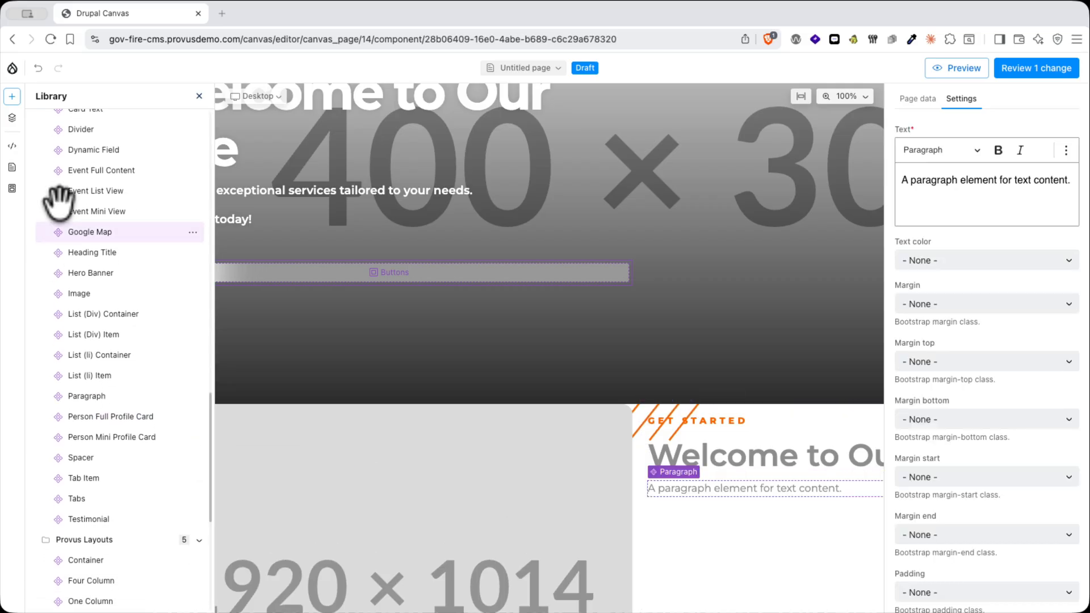
- Close the component library and scale the page canvas to fit the available width
mouse_move(50, 417)
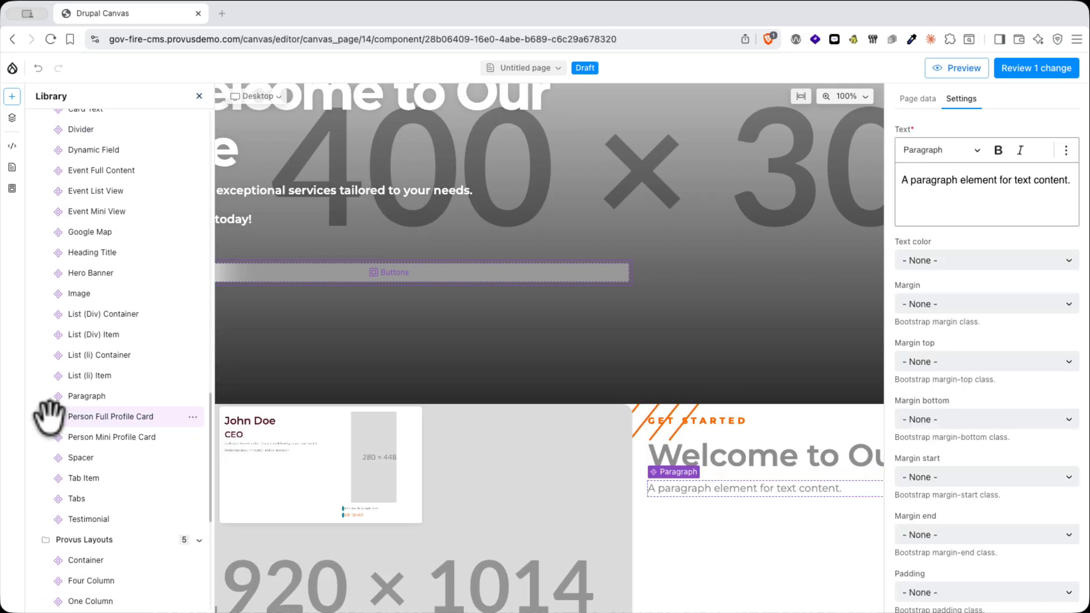
scroll(40, 448, "up", 5)
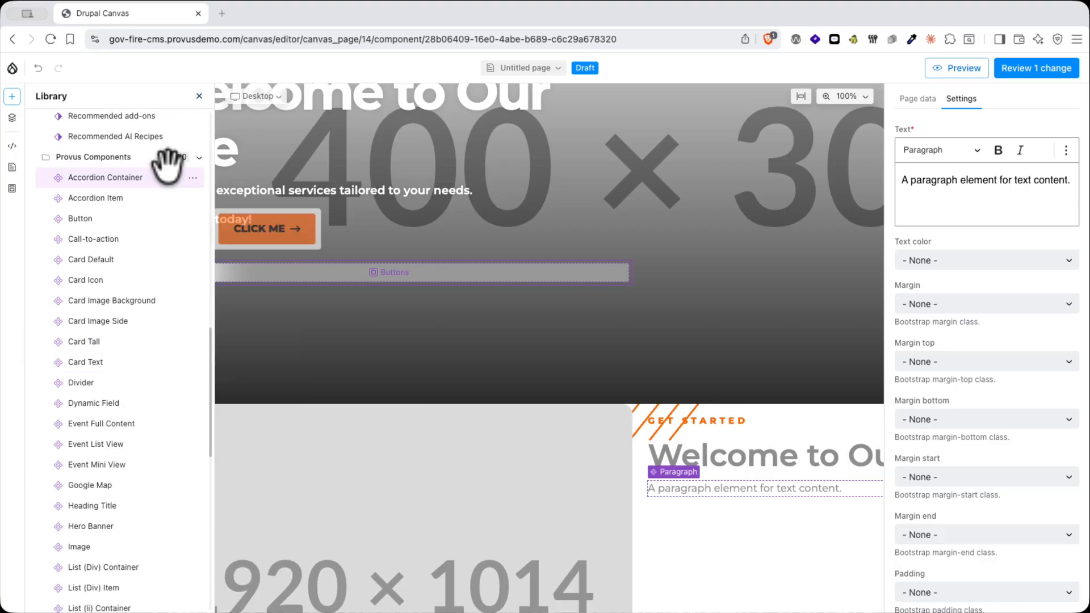
left_click(200, 96)
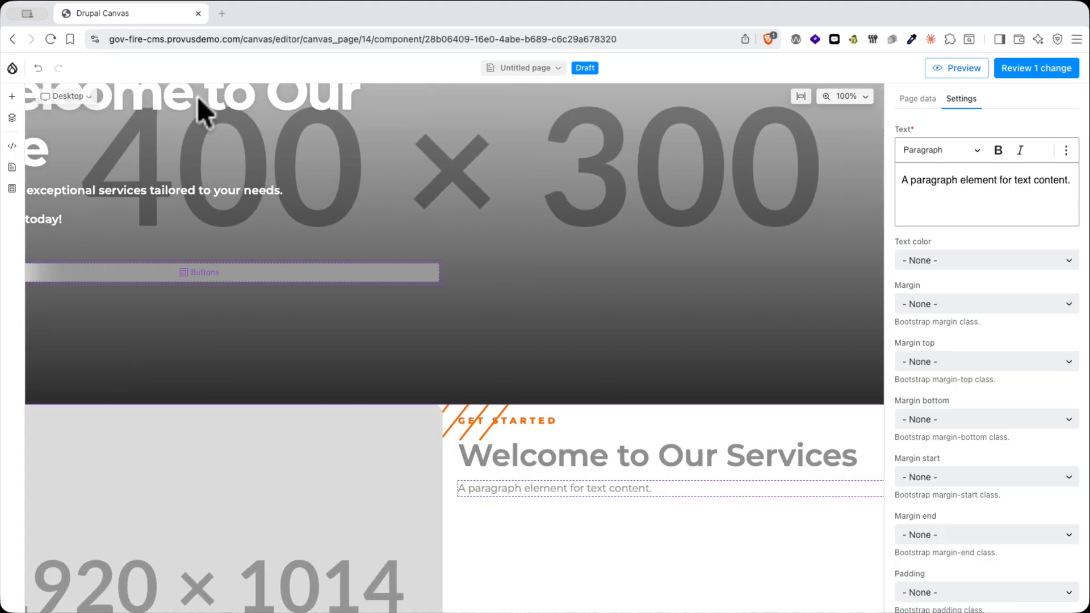
left_click(802, 96)
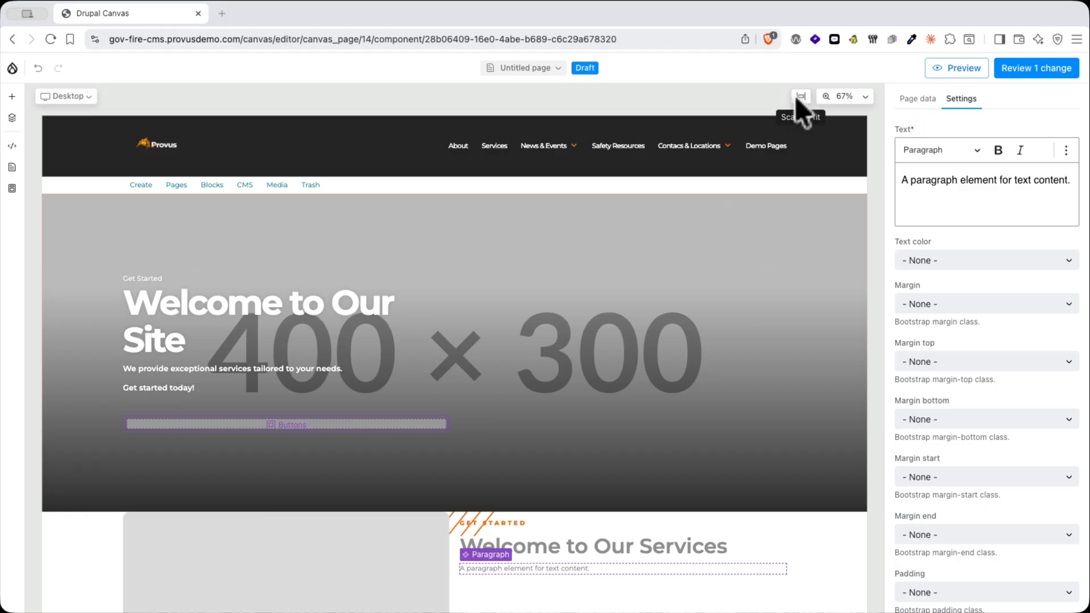
- Change the hero banner's title to "Welcome to Our Test Page"
left_click(83, 250)
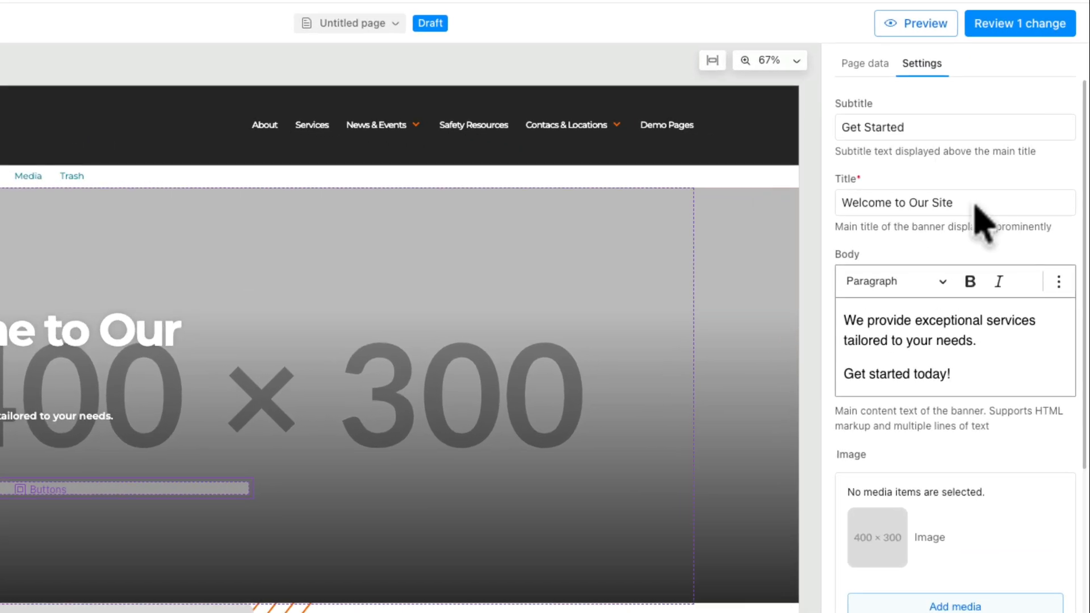
left_click(1001, 205)
key("BackSpace")
key("BackSpace")
key("BackSpace")
key("BackSpace")
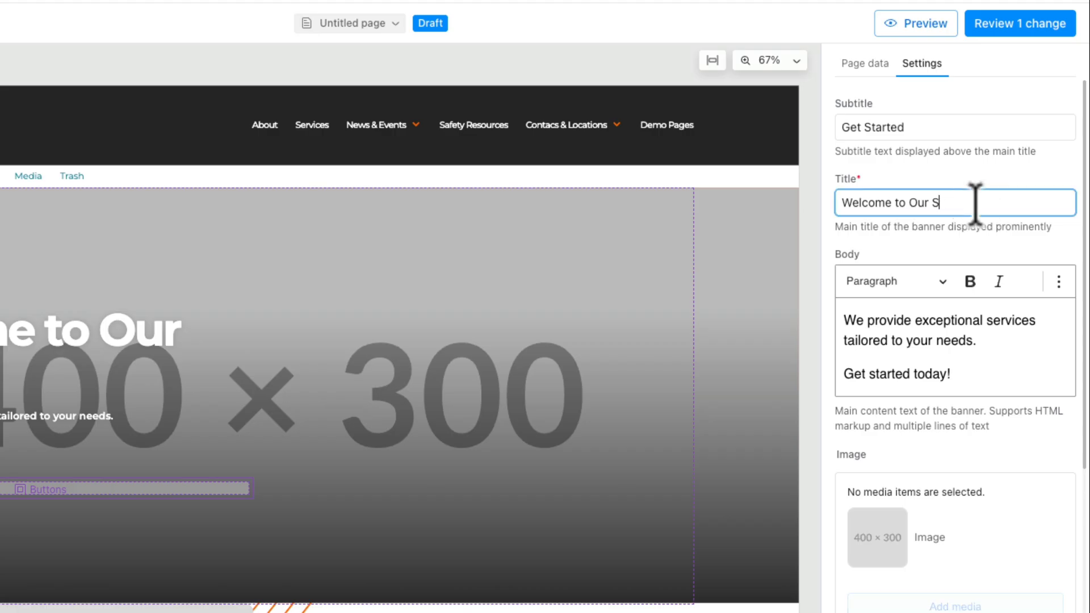
type("Test ")
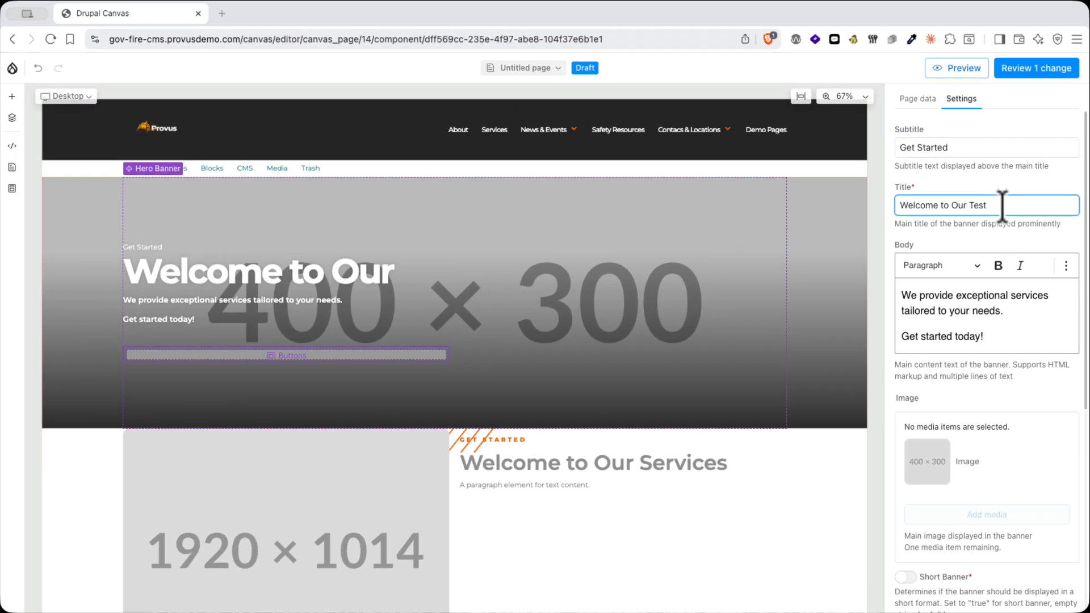
type("Page")
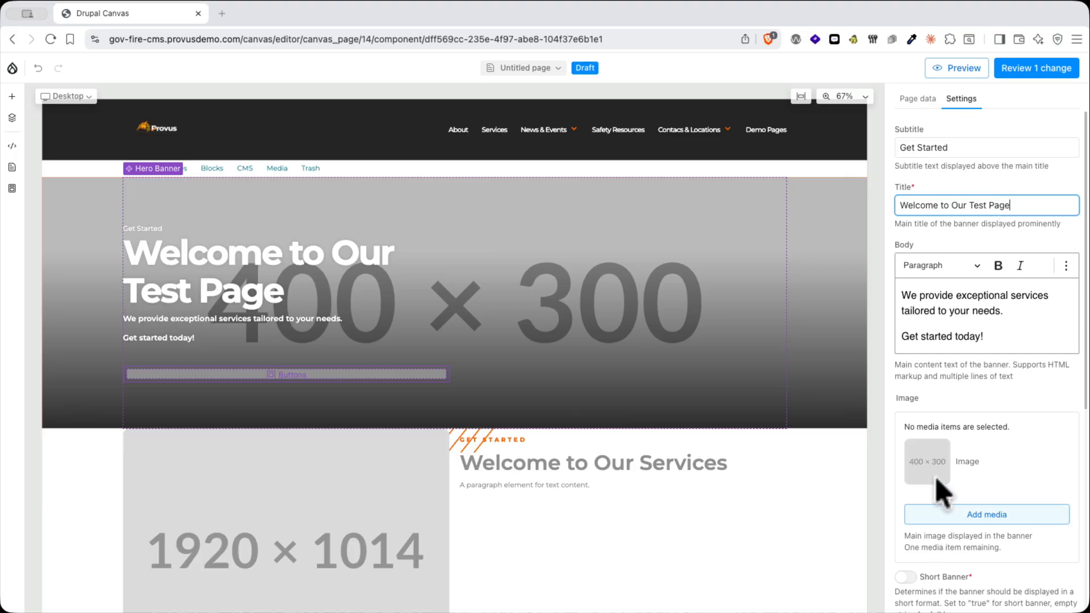
- Insert services_4.png from the media library as the hero banner's image
left_click(976, 516)
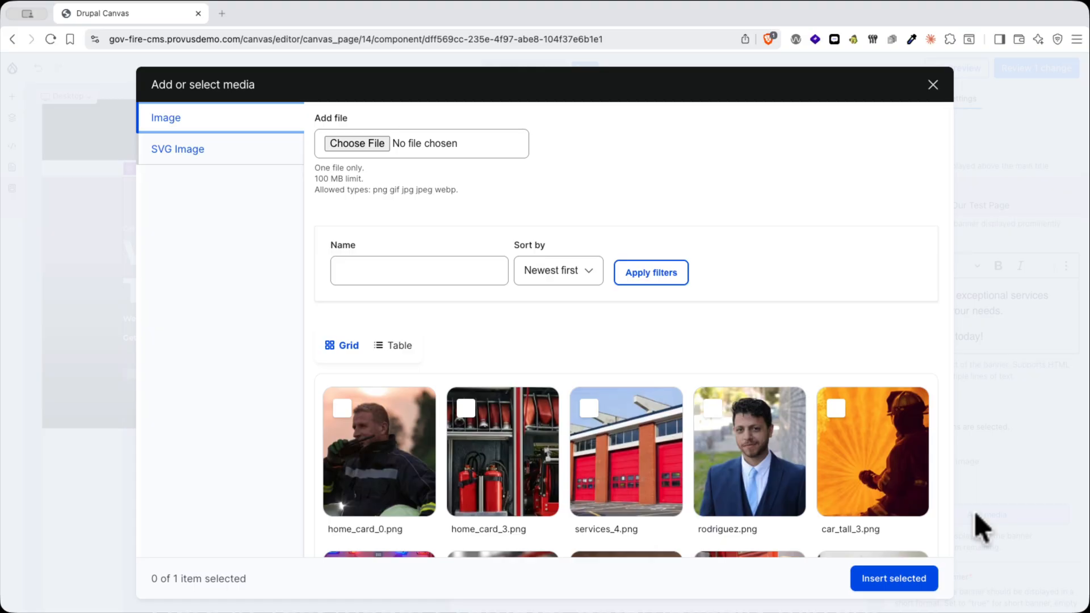
left_click(625, 477)
left_click(885, 590)
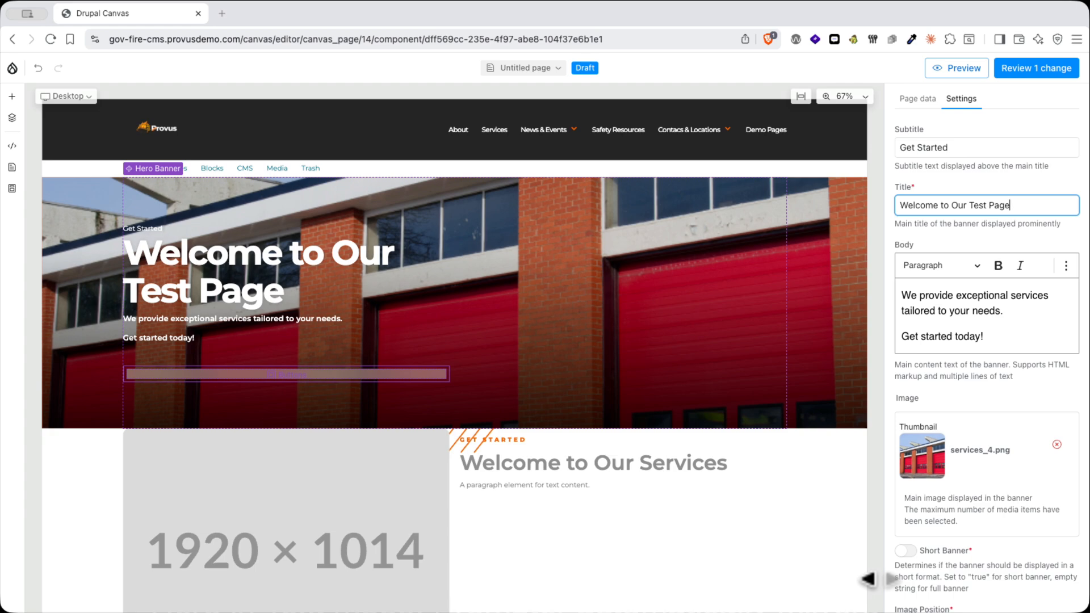
scroll(961, 487, "down", 3)
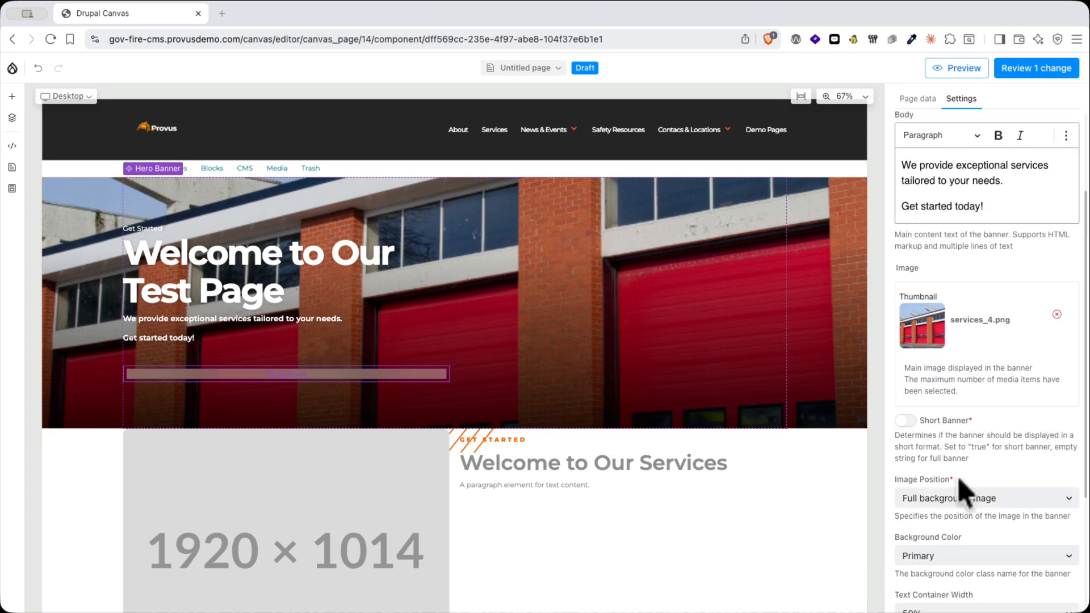
scroll(965, 488, "down", 2)
- Insert home_card_2.png from the media library into the Image component in the first column
scroll(484, 377, "down", 5)
left_click(276, 289)
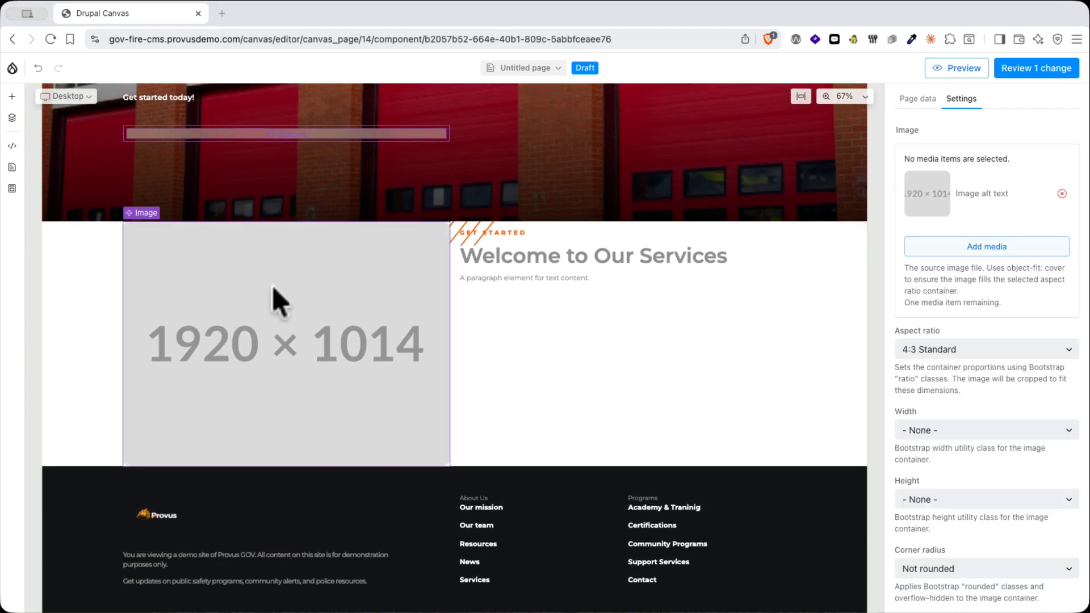
left_click(937, 246)
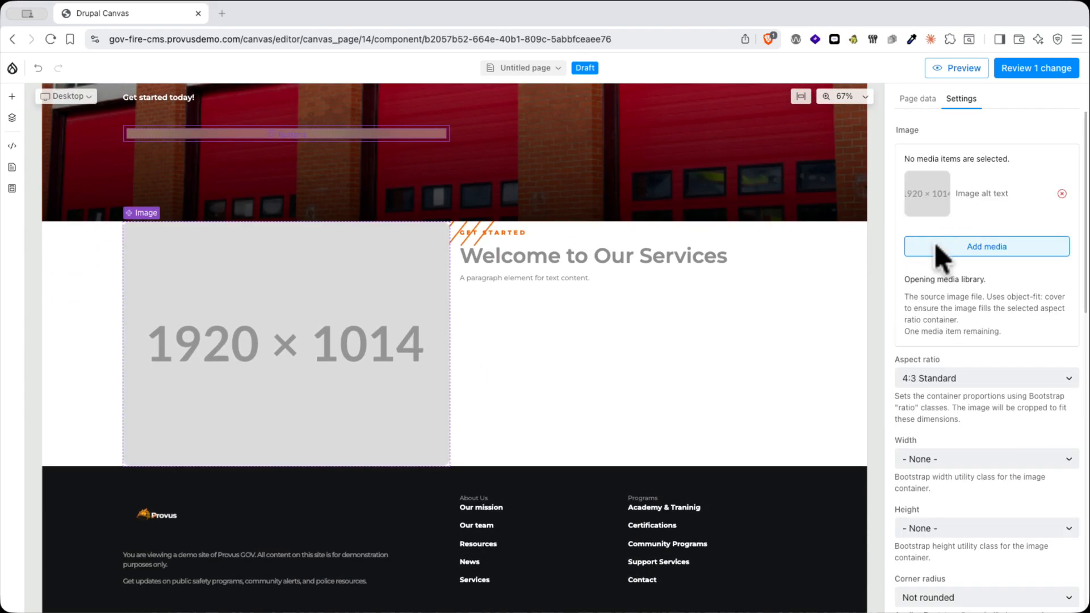
scroll(600, 363, "down", 7)
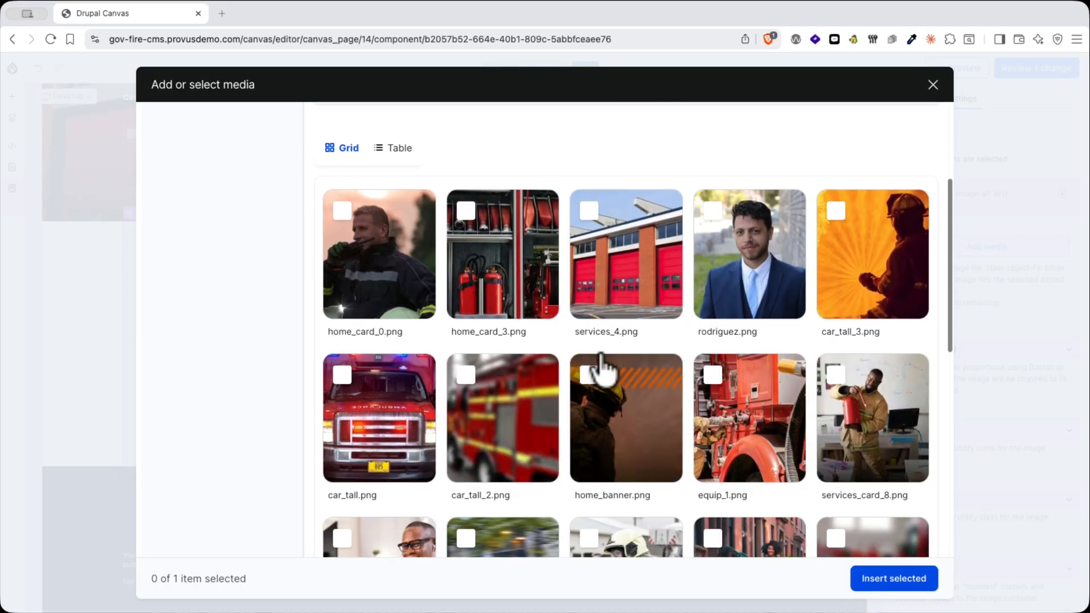
scroll(601, 366, "down", 2)
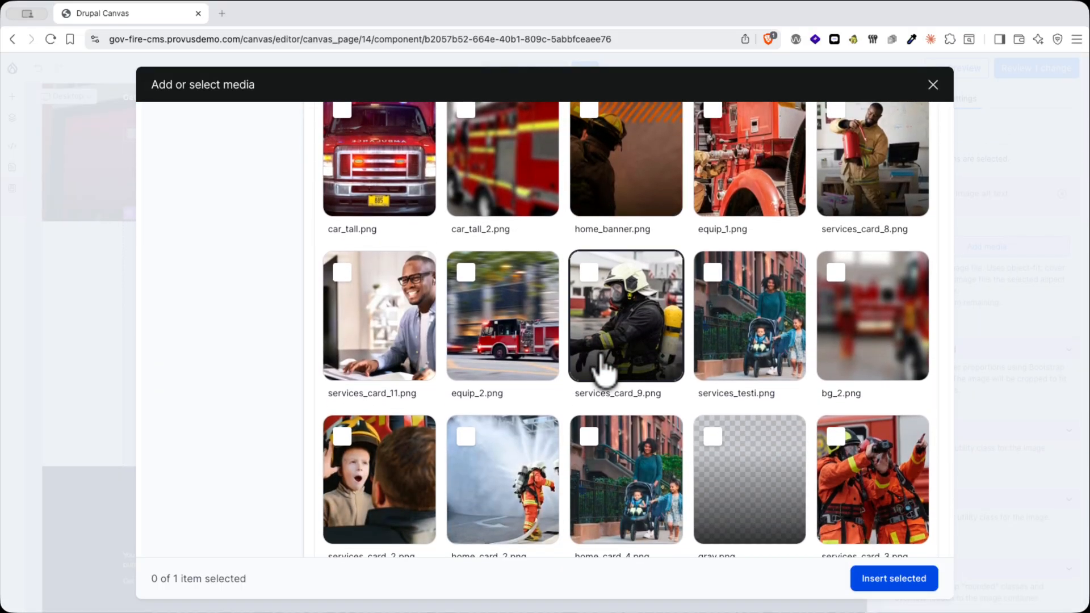
scroll(600, 356, "up", 9)
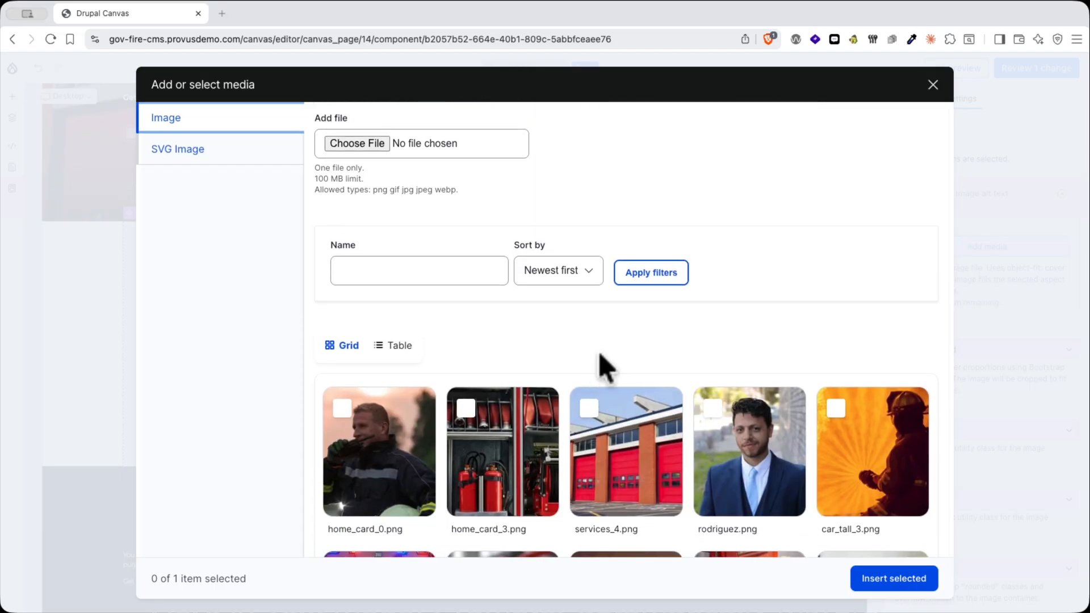
scroll(600, 365, "down", 10)
left_click(508, 255)
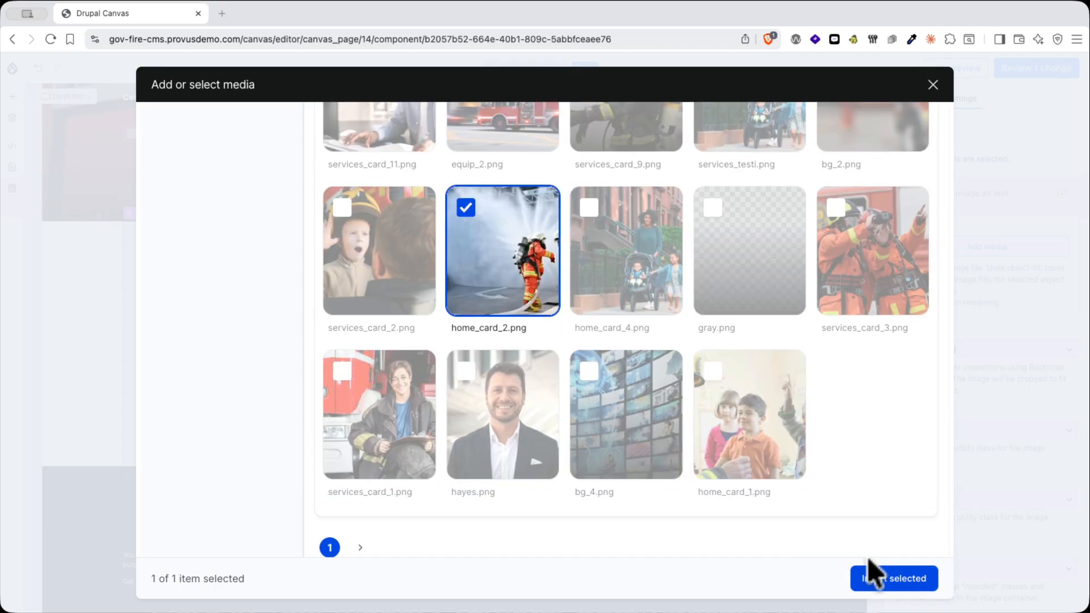
left_click(880, 579)
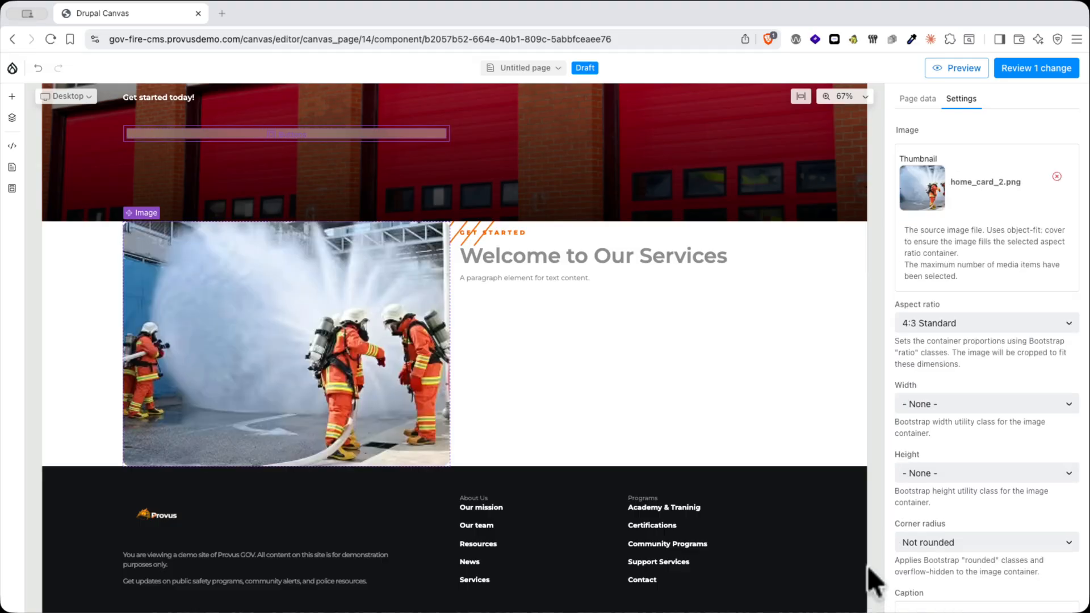
- Set the first-column image's aspect ratio to 16:9 Widescreen
left_click(1069, 324)
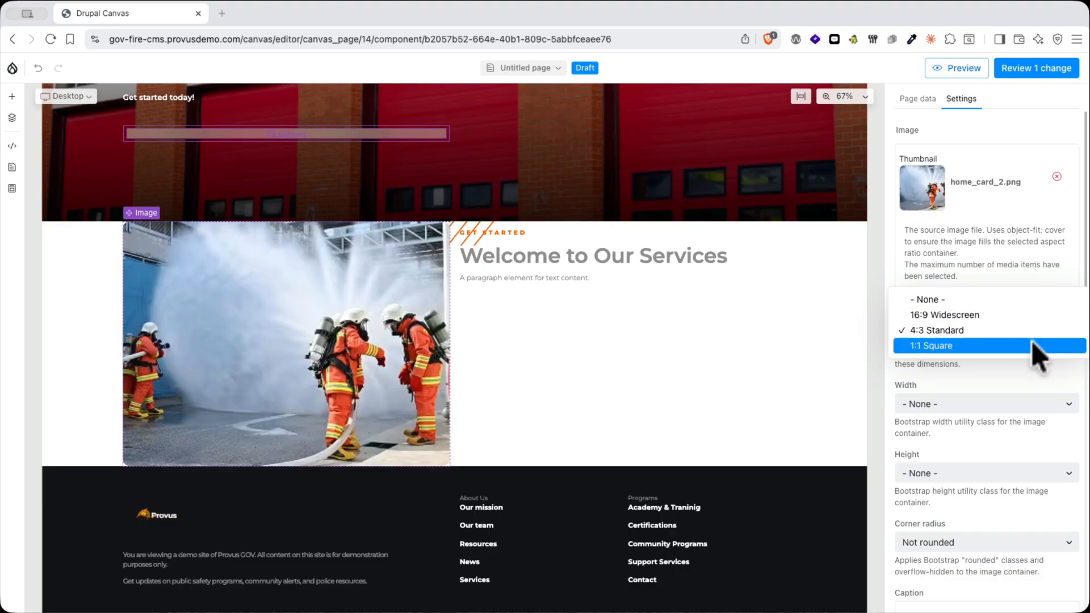
left_click(1021, 314)
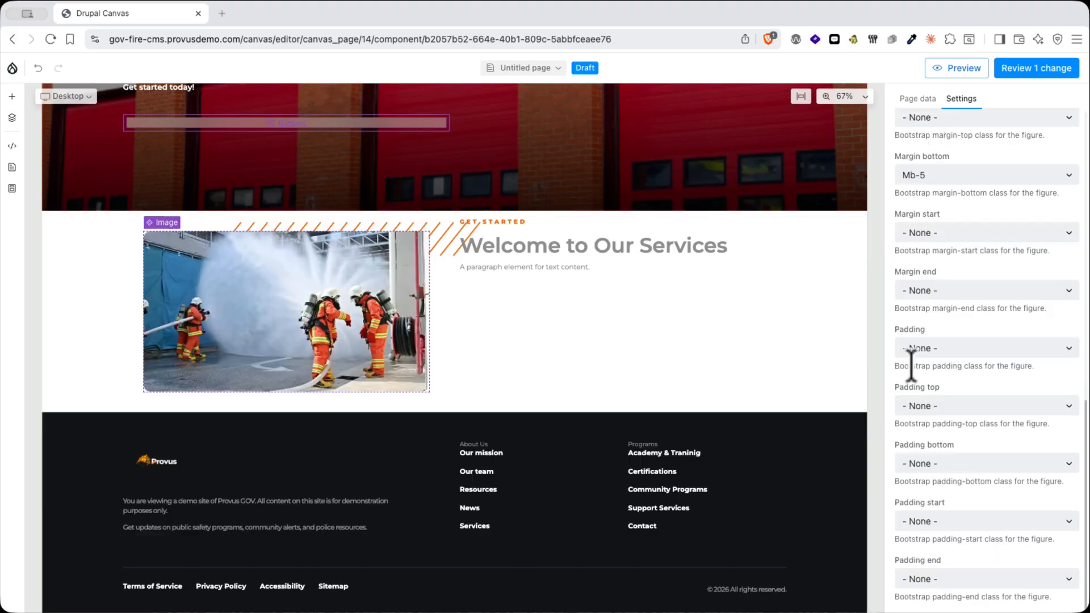
- Change the second-column heading's title to "Welcome to Our Page"
left_click(590, 250)
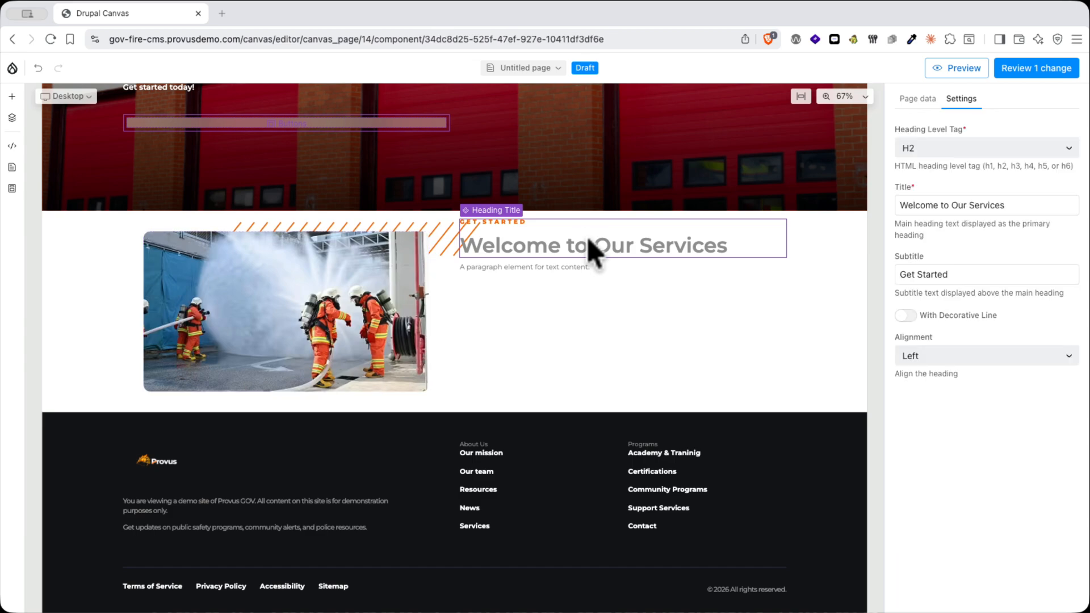
left_click_drag(1024, 206, 969, 204)
type("Page")
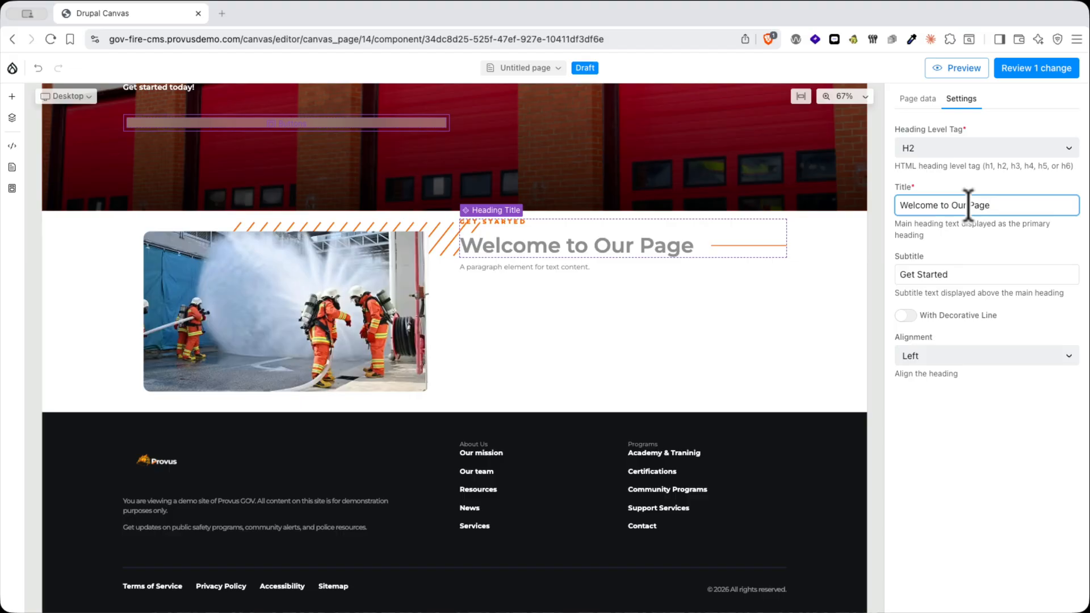
- Replace the placeholder text of the Paragraph component with three paragraphs of Lorem ipsum
left_click(487, 269)
triple_click(915, 187)
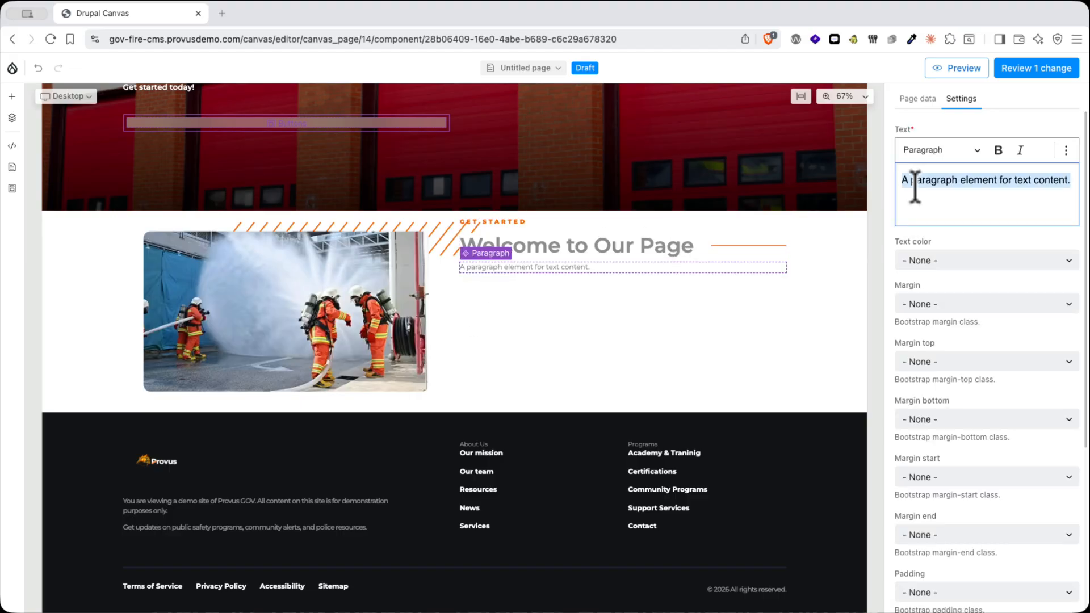
type("Lorem ipsum dolor sit amet, consectetur adipiscing elit. Integer vitae justo non lectus facilisis tincidunt. Sed euismod, neque at fermentum dignissim, turpis sem porttitor massa, vitae bibendum lacus lorem at ipsum.  Praesent vitae mauris nec tortor malesuada posuere. Donec commodo, arcu sed luctus pulvinar, augue sapien blandit erat, sed consequat neque velit ac ligula. Curabitur non risus at nibh gravida elementum.  Aliquam erat volutpat. Fusce at sem quis libero malesuada suscipit. Vestibulum ante ipsum primis in faucibus orci luctus et ultrices posuere cubilia curae; Nam facilisis, velit sed volutpat viverra, lorem nisi congue mi, at cursus justo arcu sit amet nisl.")
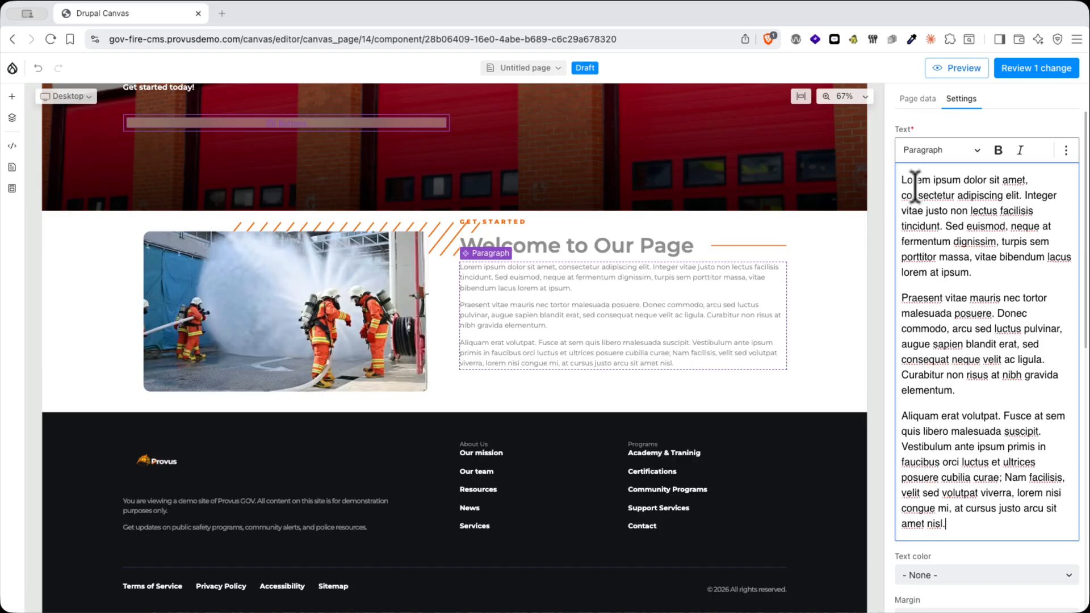
- Make the first of the three Lorem ipsum paragraphs bold and show the text editor's additional formatting options
left_click(959, 150)
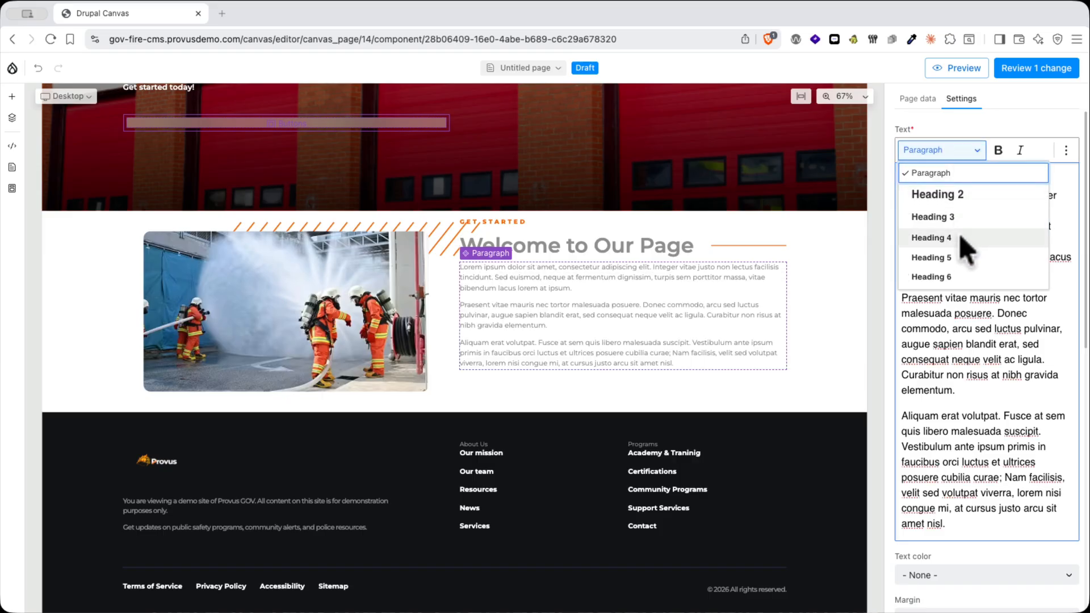
left_click(931, 316)
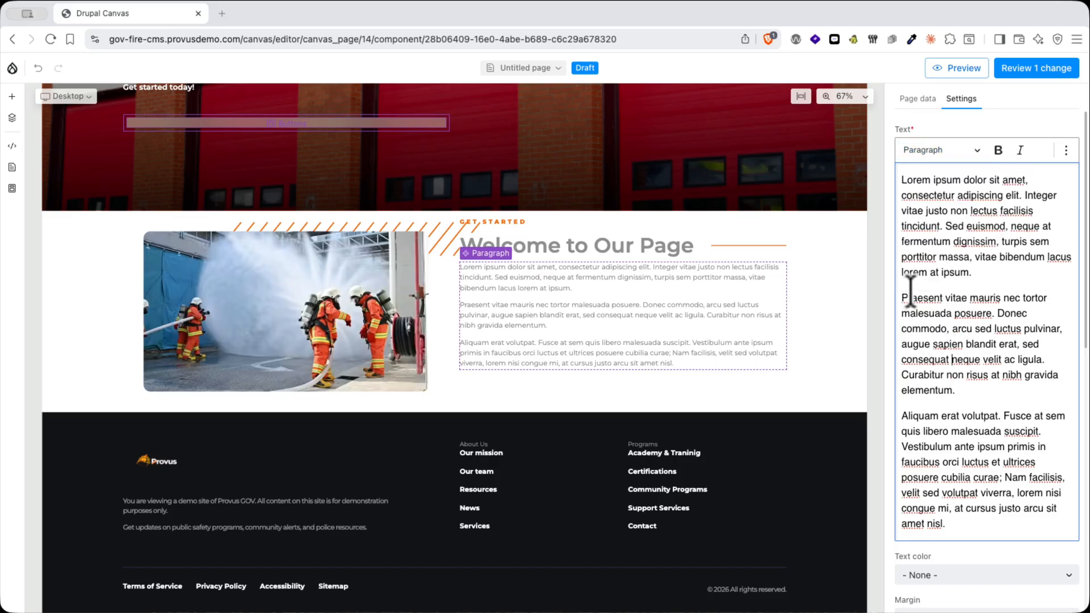
left_click_drag(902, 180, 1010, 275)
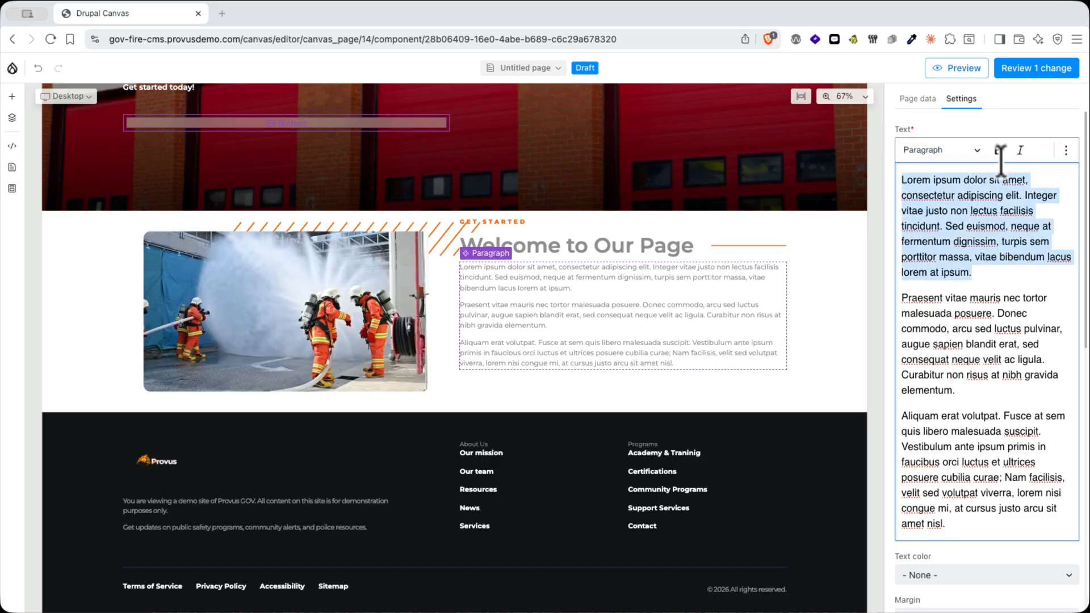
left_click(998, 149)
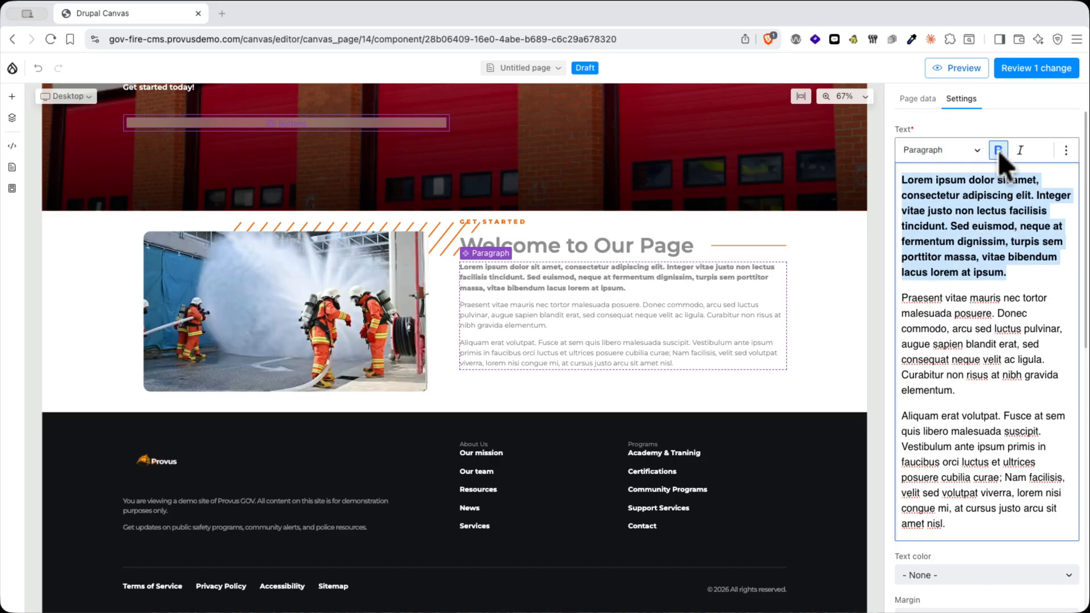
left_click(1065, 149)
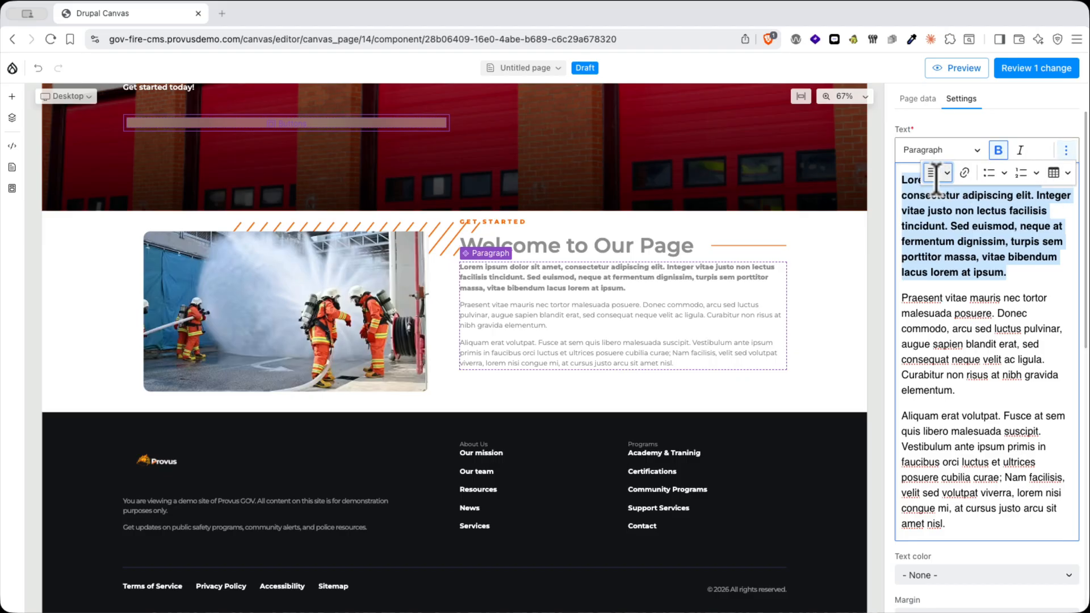
- Set the Paragraph component's text color to Text-secondary
scroll(1013, 298, "down", 5)
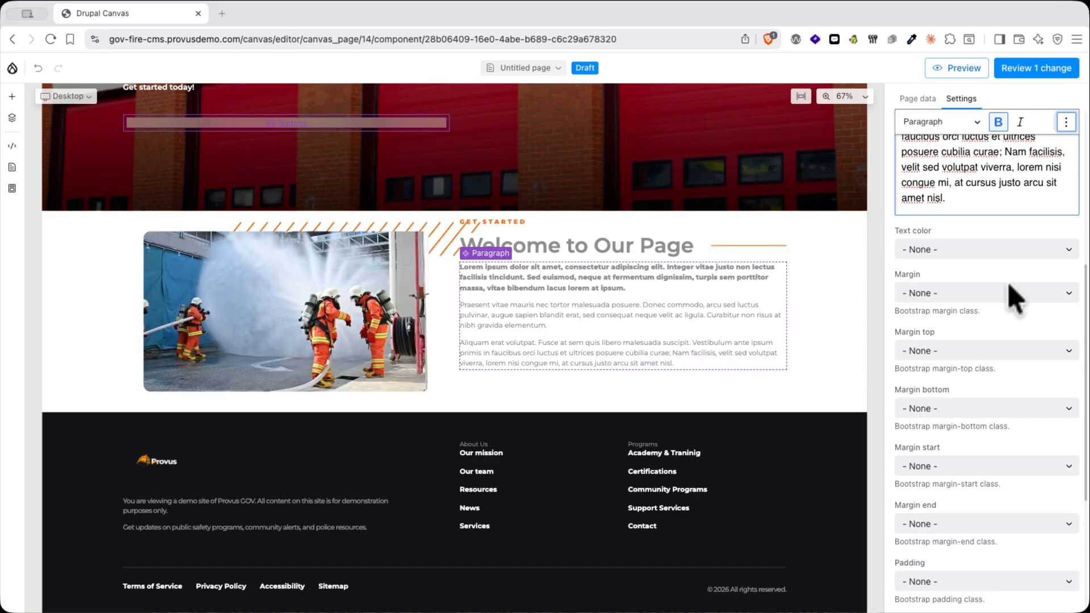
left_click(1066, 255)
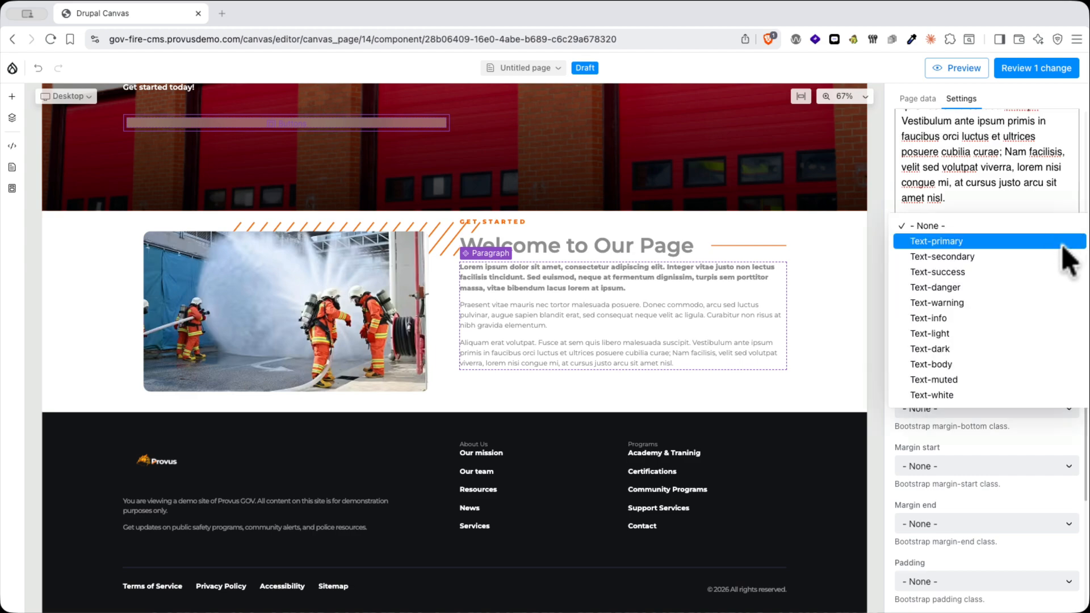
left_click(1061, 257)
- Add a Three Column layout from the component library below the image and text section
left_click(11, 97)
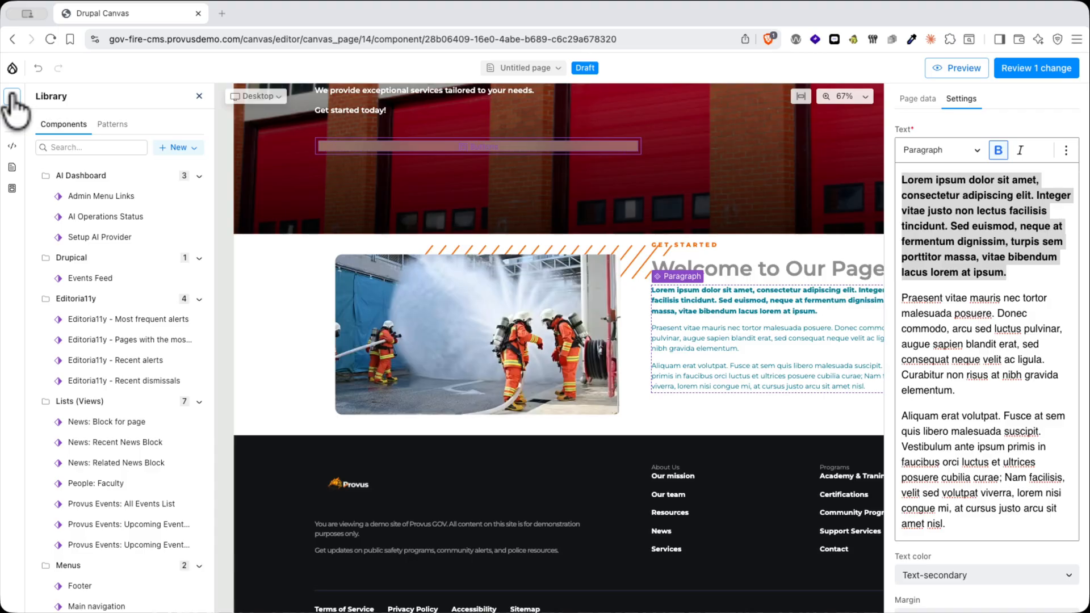
scroll(108, 239, "down", 10)
mouse_move(64, 401)
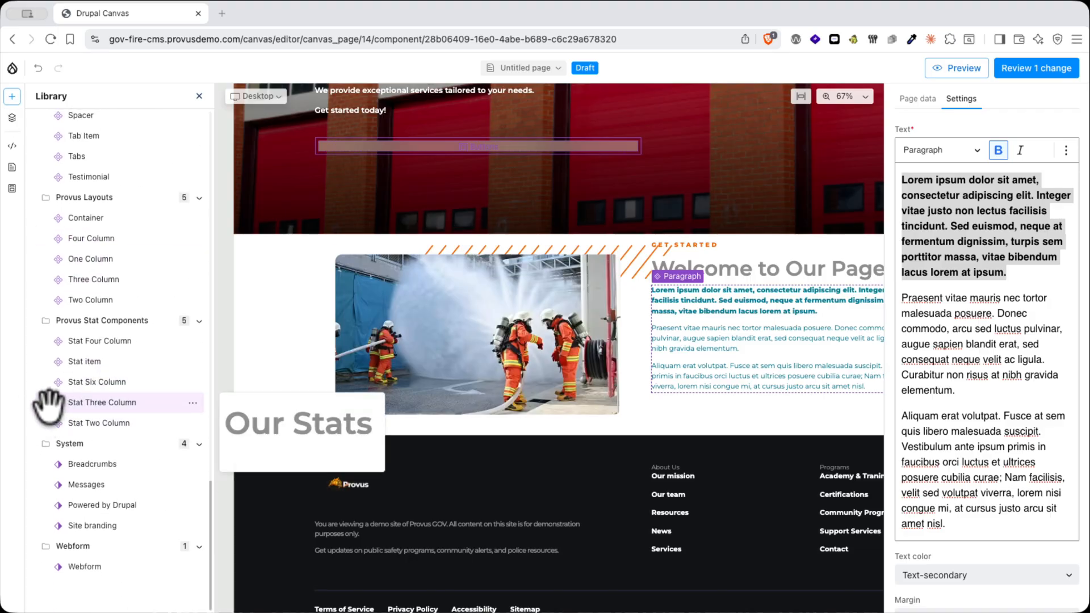
scroll(43, 372, "up", 2)
left_click_drag(90, 335, 465, 424)
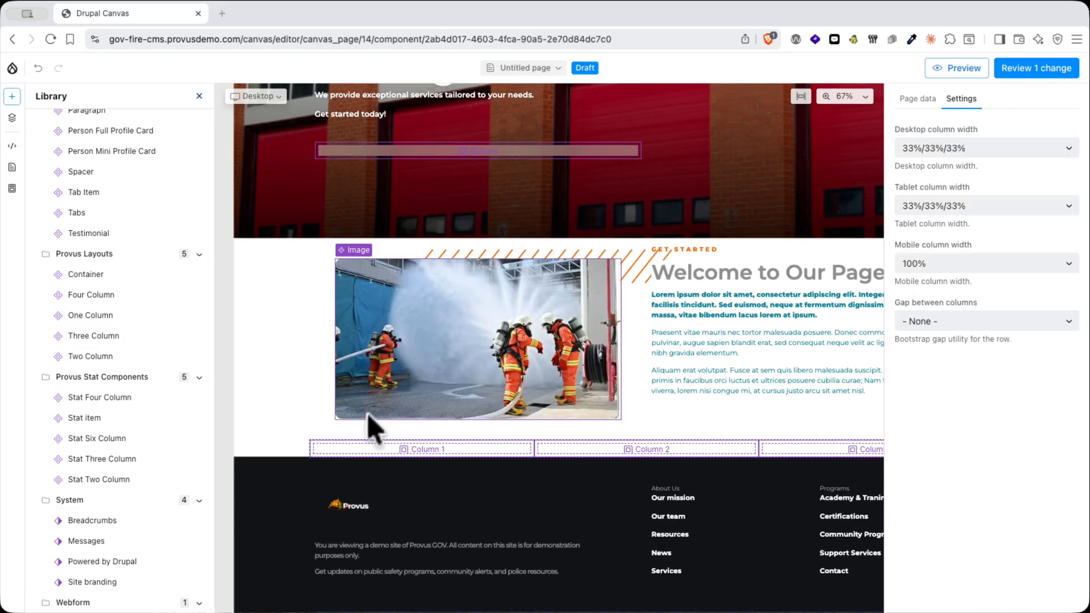
- Place a Card Default component in Column 1 of the Three Column layout
left_click(800, 96)
scroll(569, 413, "down", 3)
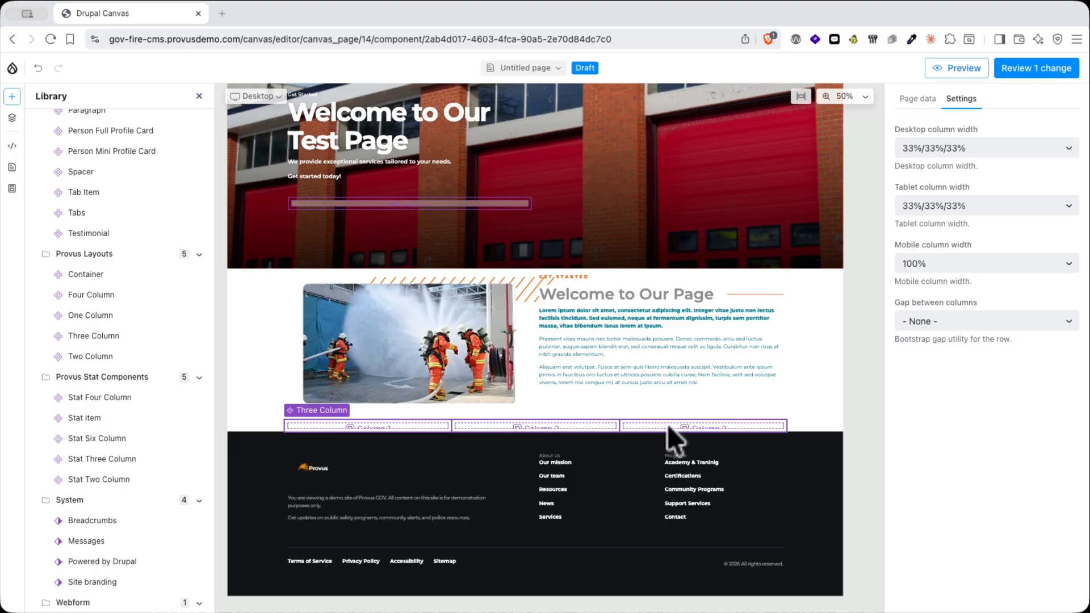
scroll(80, 384, "up", 5)
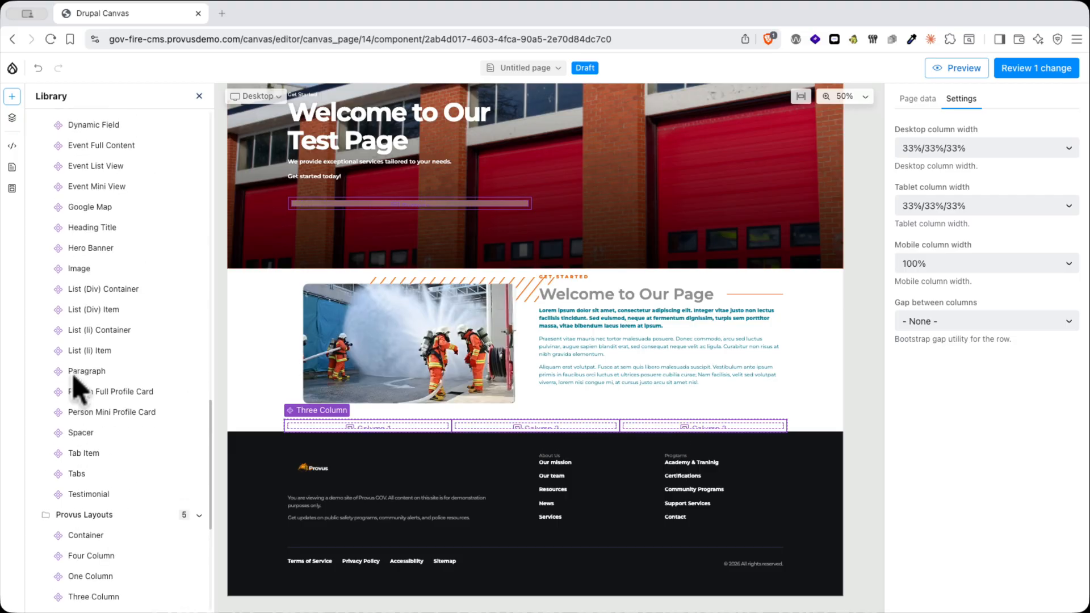
scroll(74, 375, "up", 5)
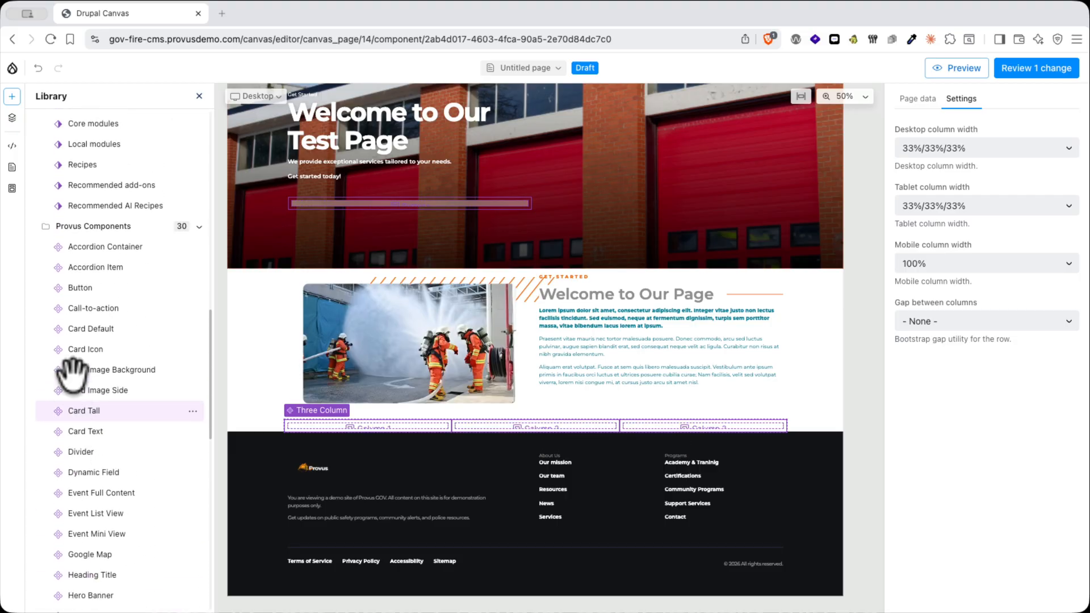
mouse_move(37, 384)
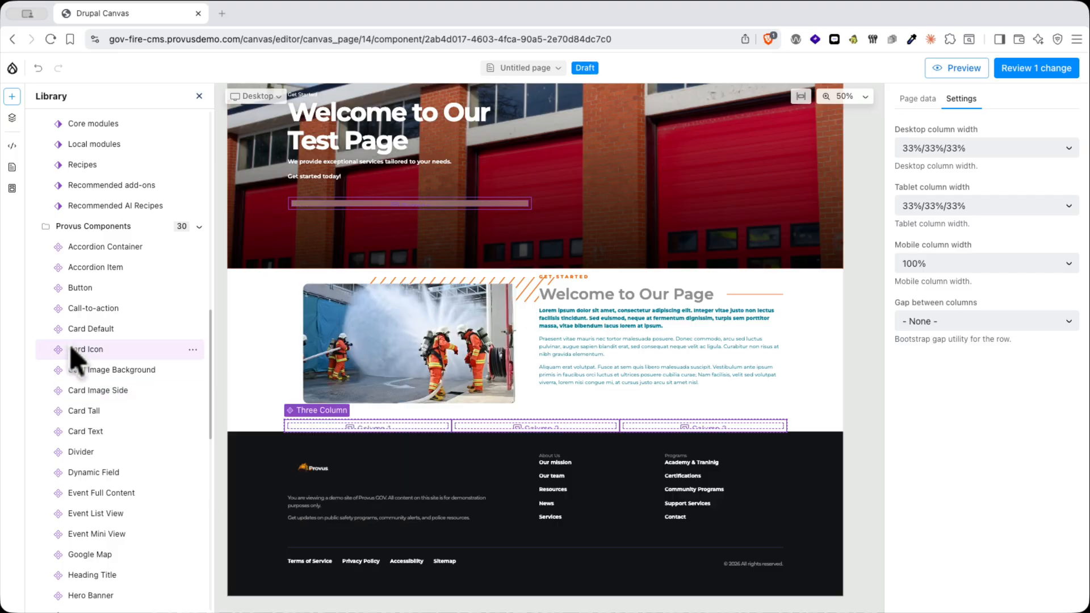
mouse_move(113, 329)
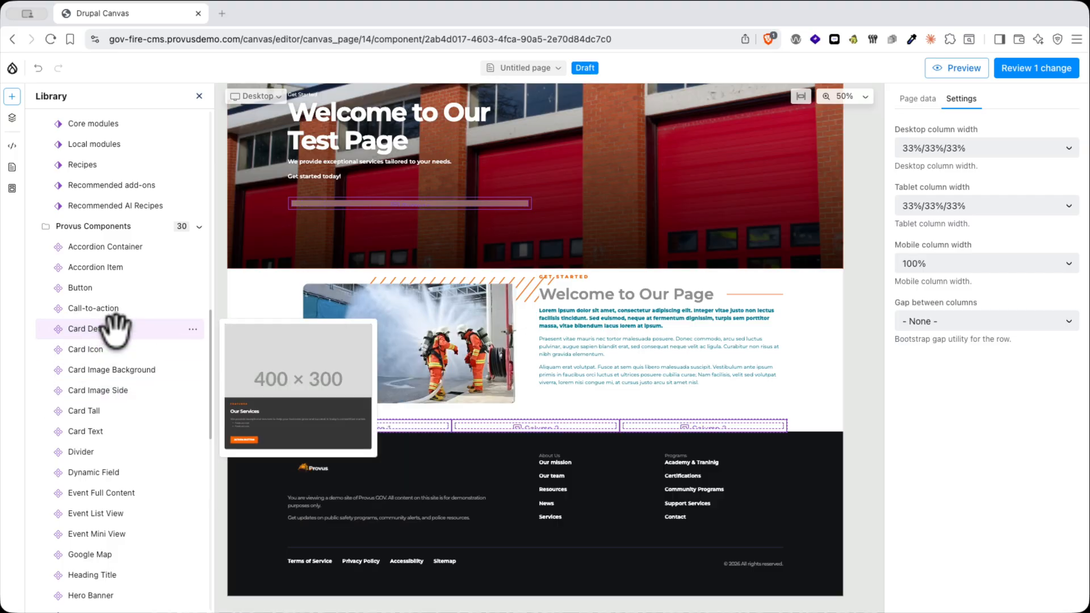
left_click_drag(116, 329, 395, 429)
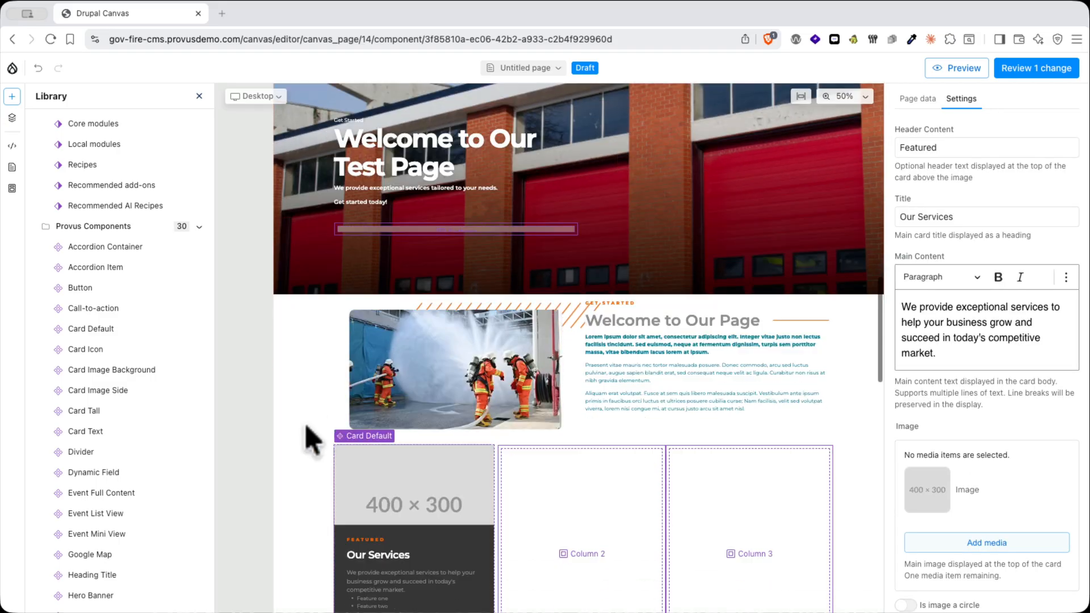
- Duplicate the Card Default component and place the copy in Column 2
scroll(307, 427, "down", 3)
right_click(348, 319)
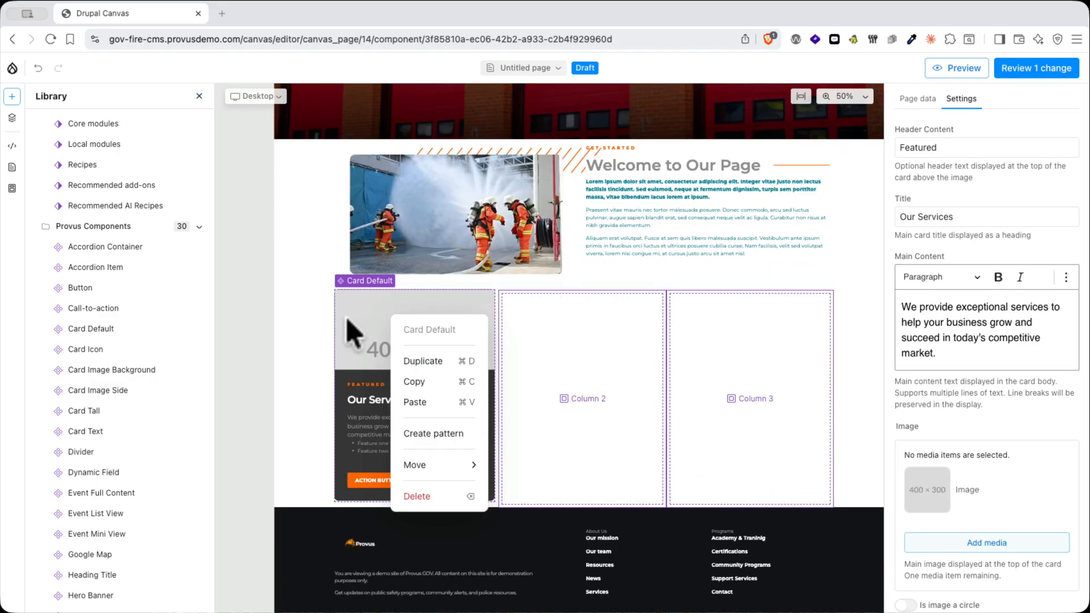
left_click(425, 362)
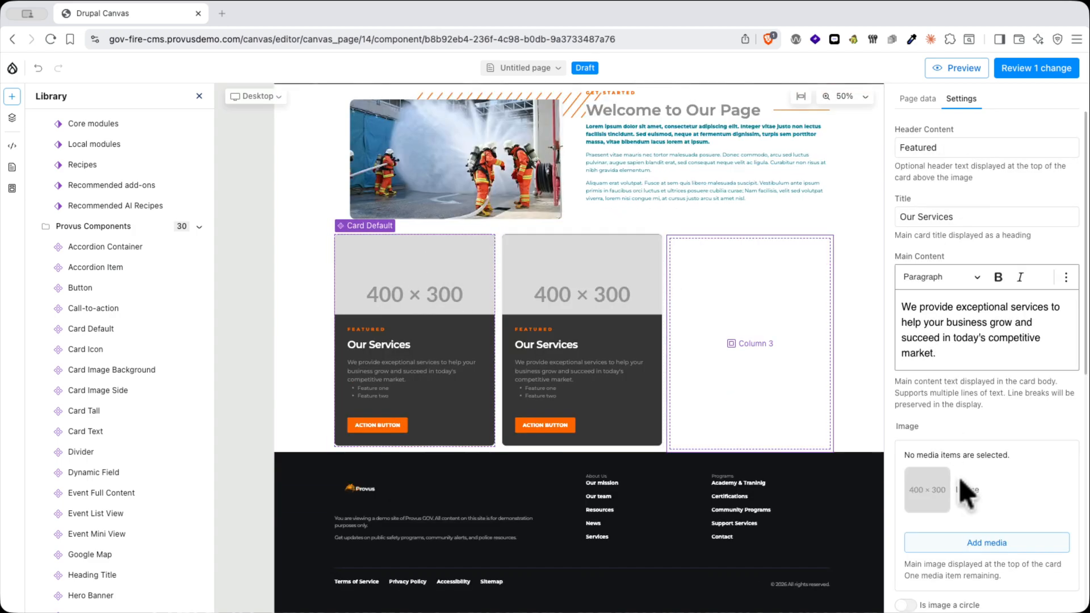
- Insert car_tall_3.png from the media library as the first card's image
scroll(968, 489, "down", 3)
left_click(967, 352)
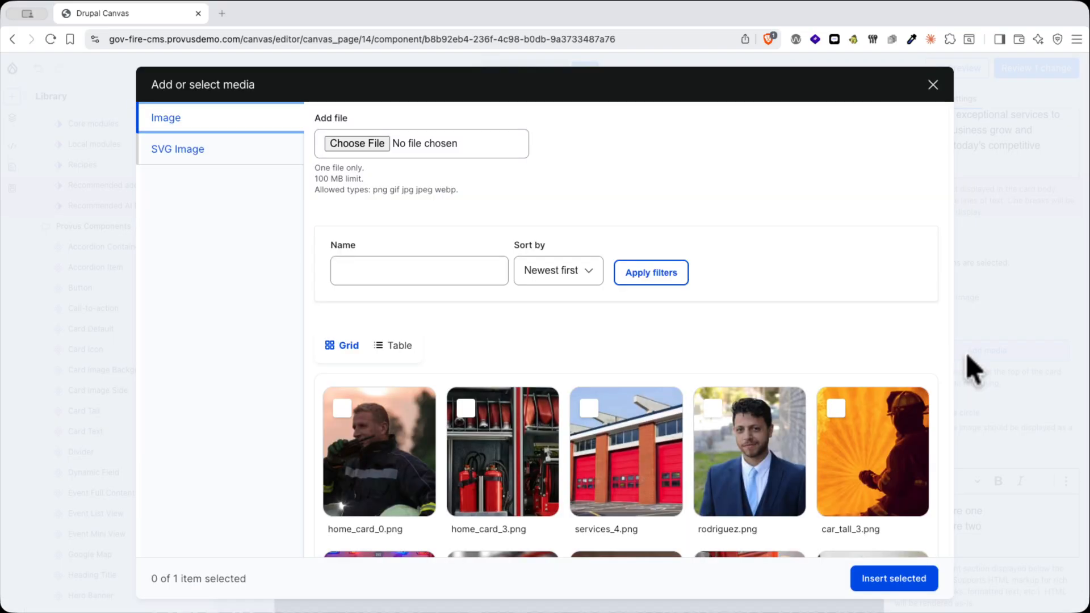
left_click(871, 465)
left_click(892, 583)
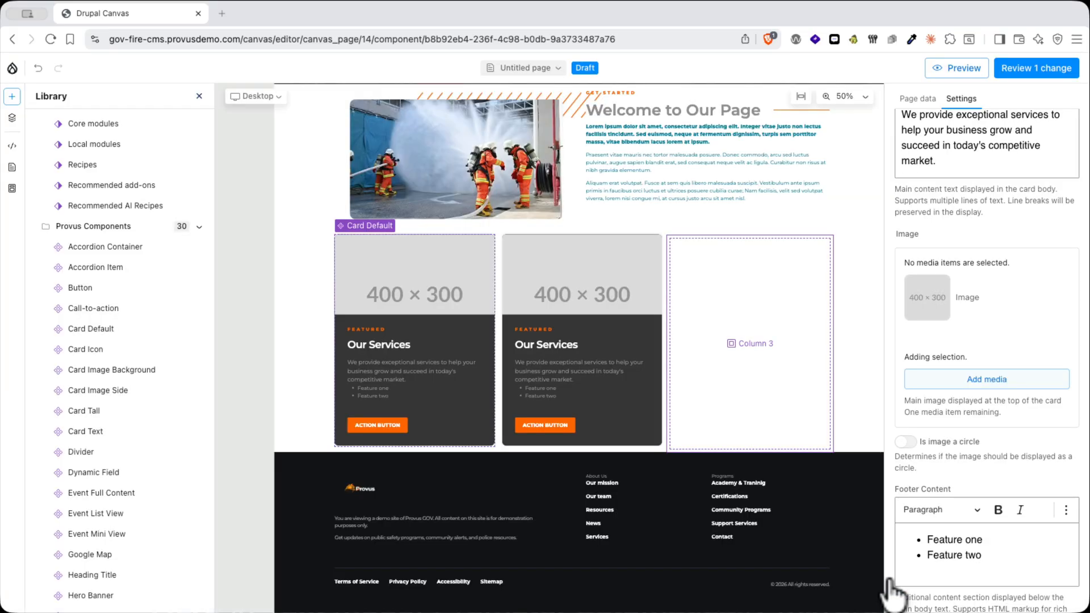
- Link the first card's button to the "Senior Safety Check-In Hour" page and set its link style to Secondary
scroll(974, 379, "down", 5)
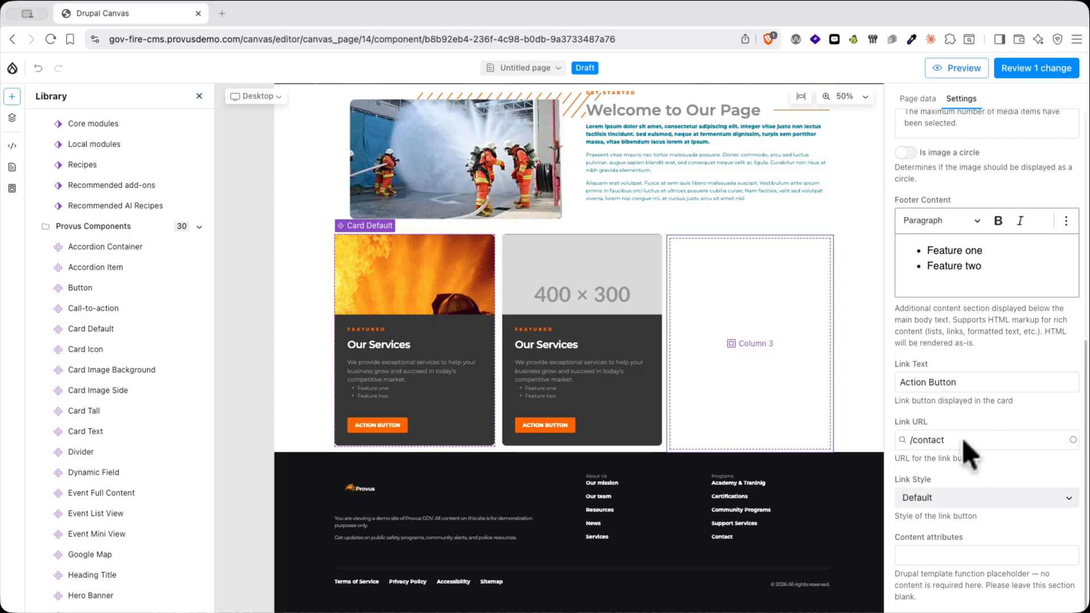
left_click_drag(961, 440, 905, 442)
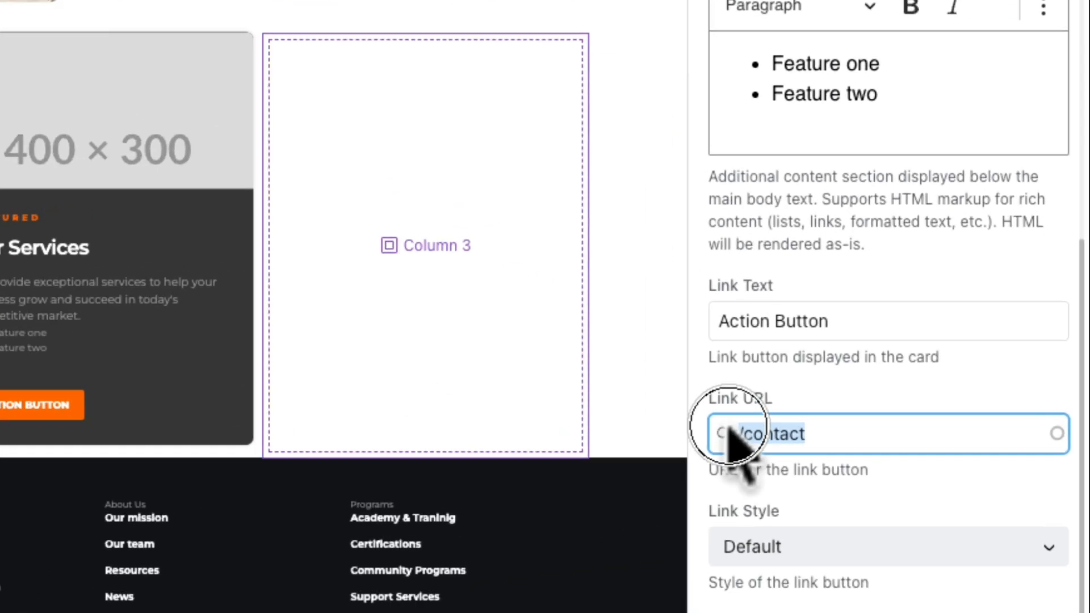
key("BackSpace")
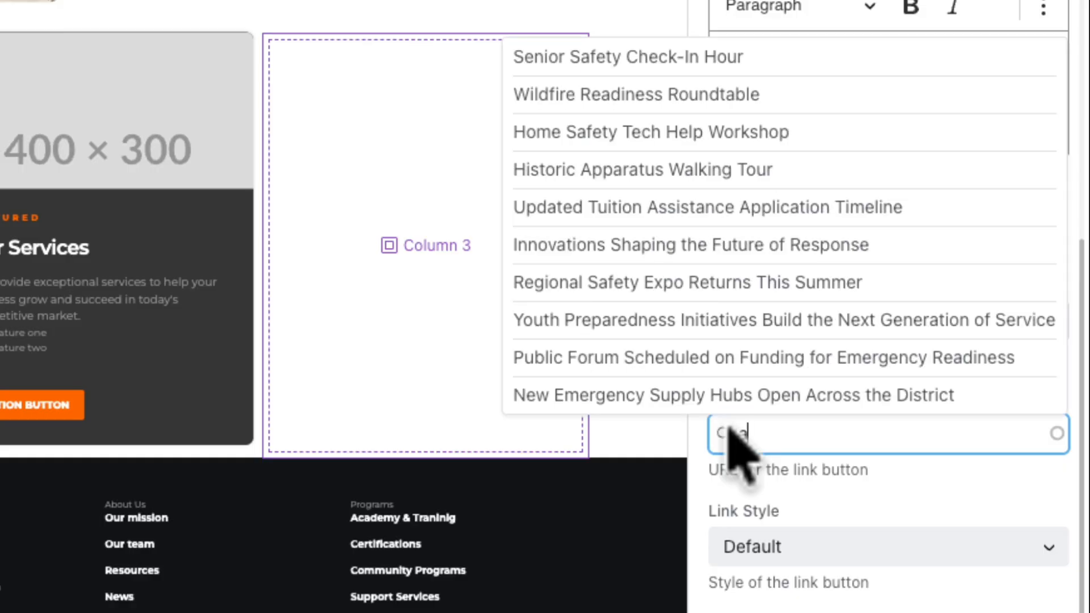
left_click(717, 57)
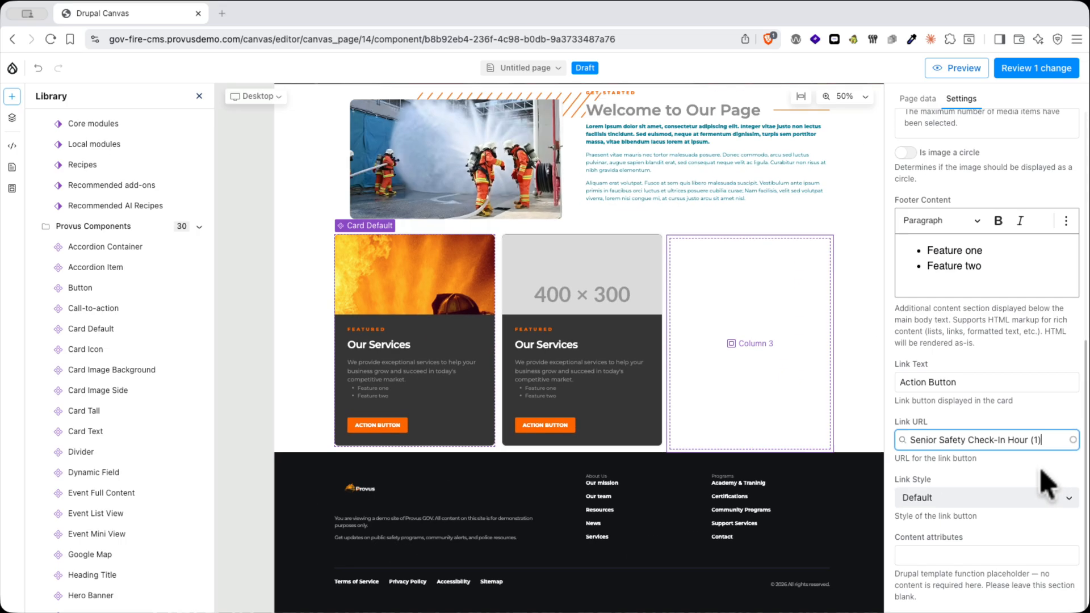
left_click(1053, 497)
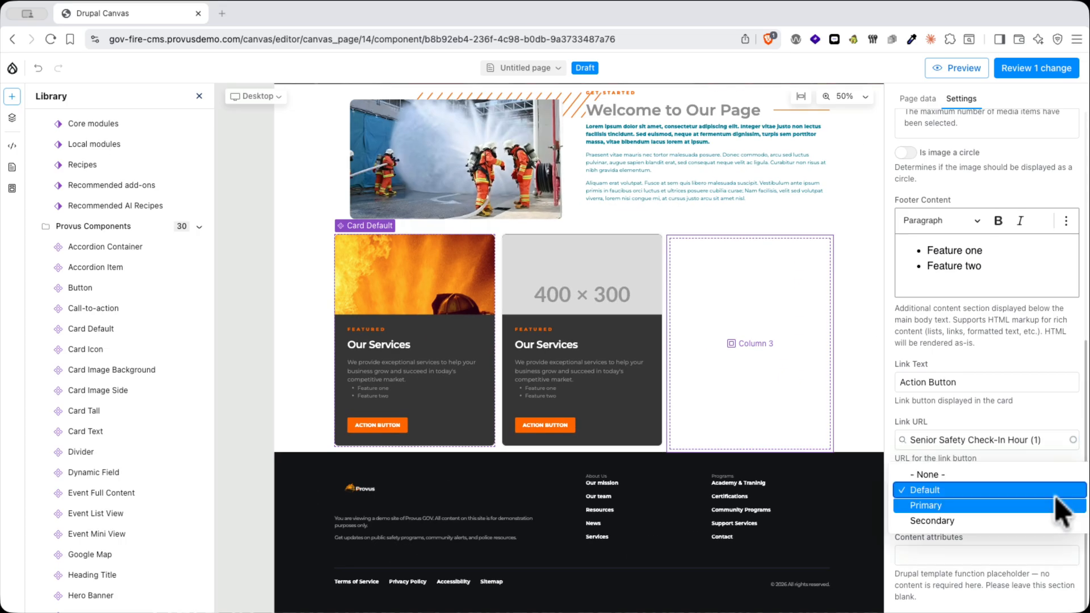
left_click(1030, 521)
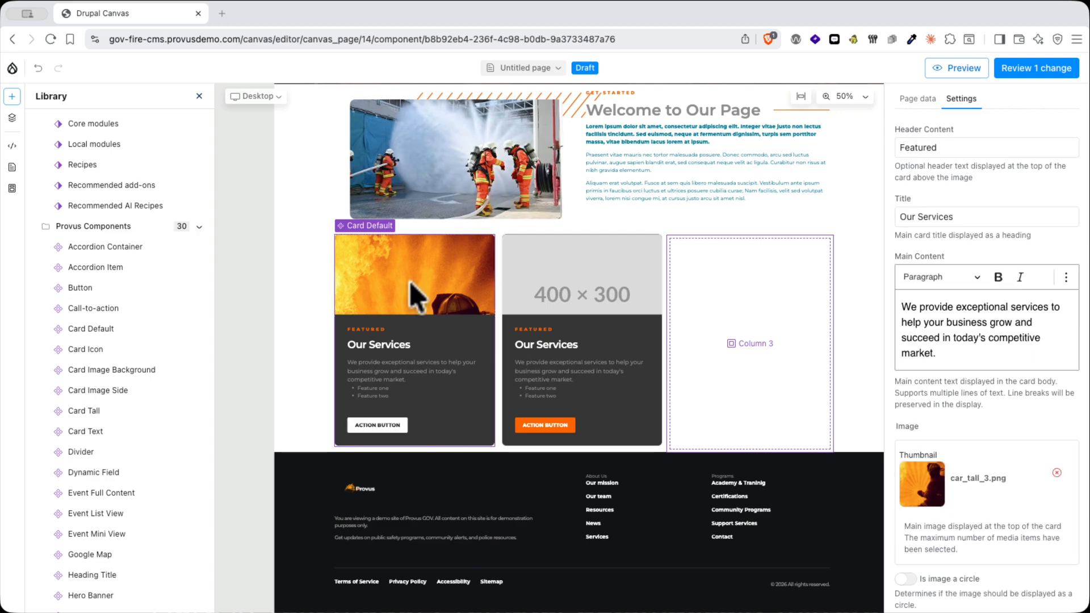
- Preview the whole page at full width down to the cards, and return to the editor
left_click(961, 67)
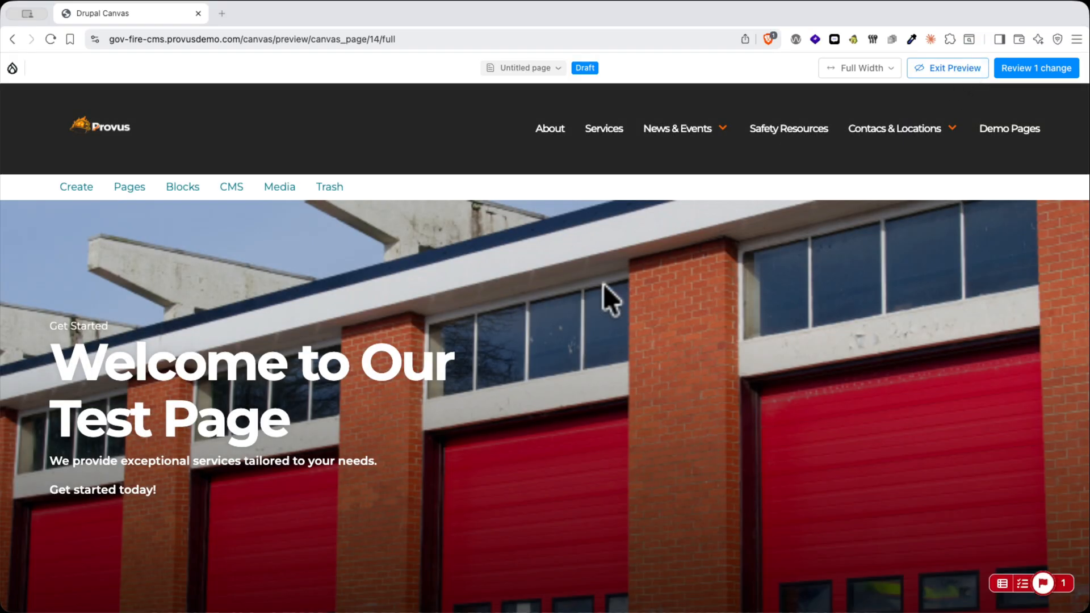
scroll(608, 286, "down", 15)
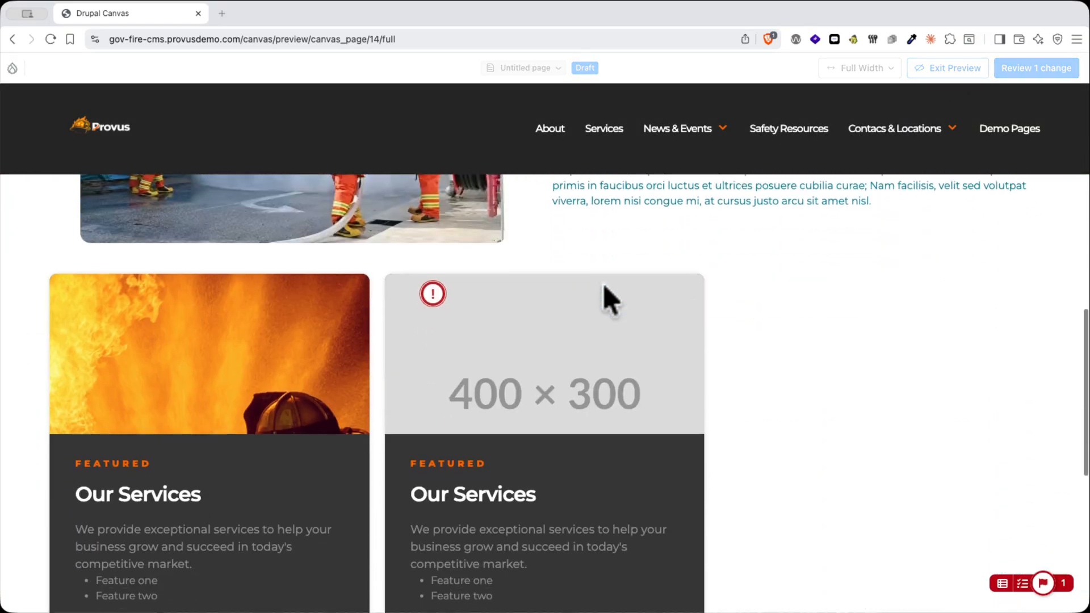
scroll(605, 292, "down", 10)
left_click(945, 68)
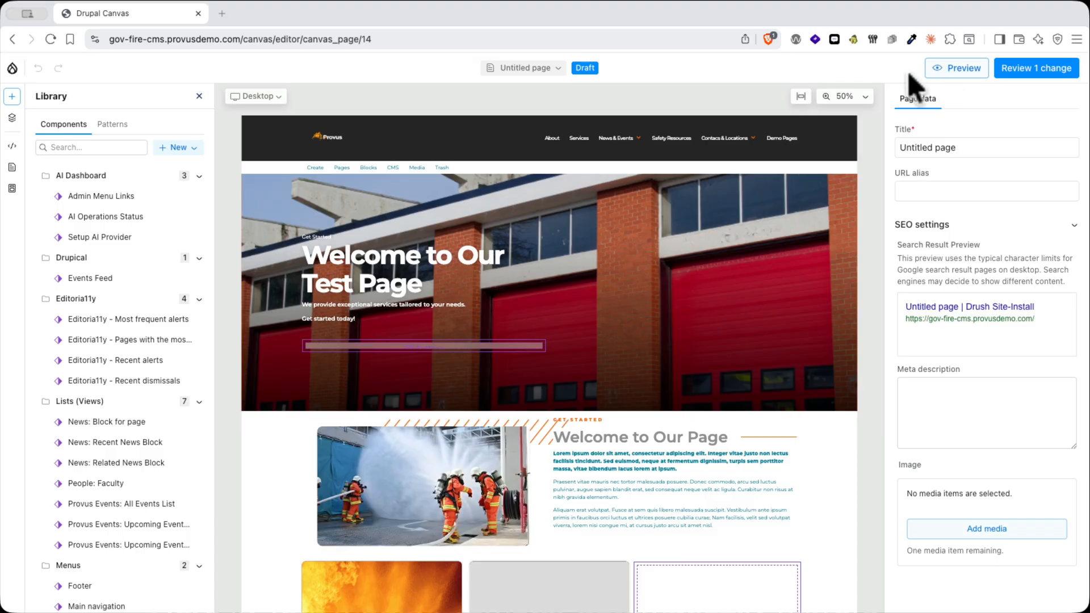
- Check the page's hero and text section at the Tablet (1024px) width, fitted to the canvas
left_click(272, 97)
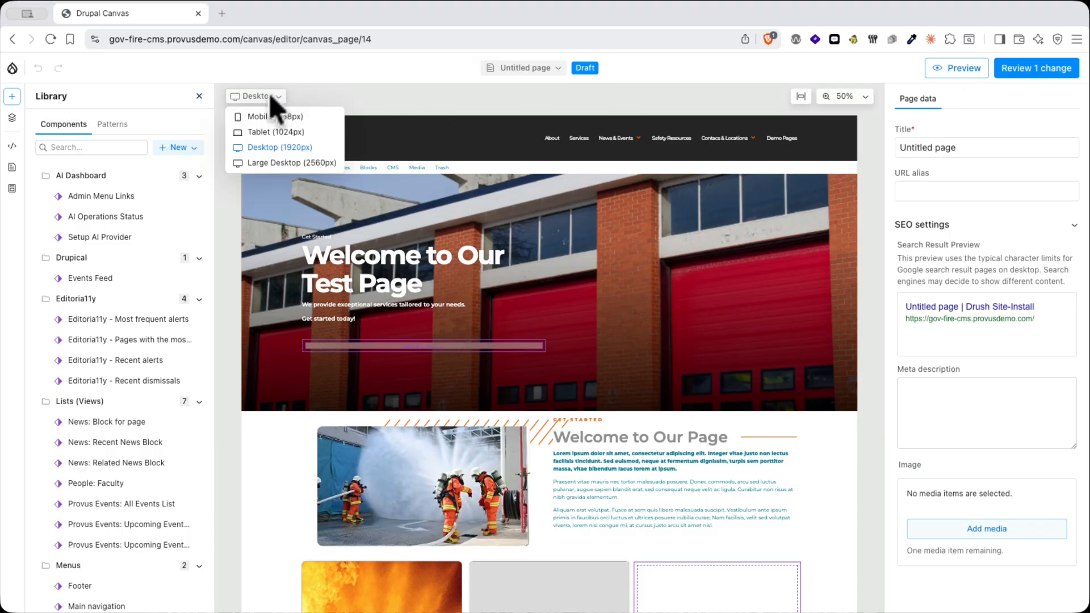
left_click(265, 135)
left_click(799, 96)
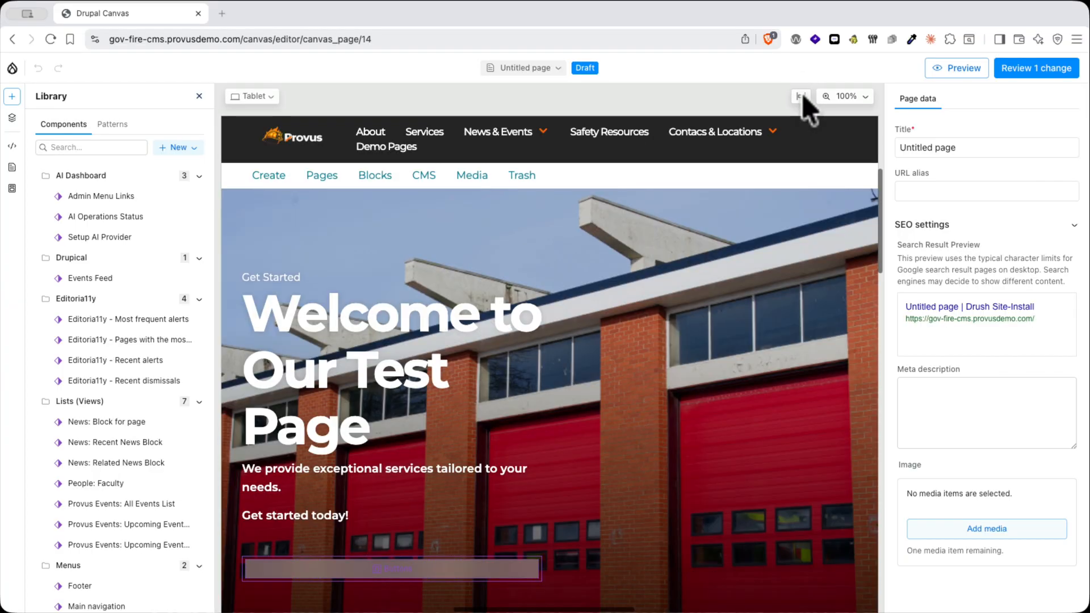
scroll(543, 215, "down", 12)
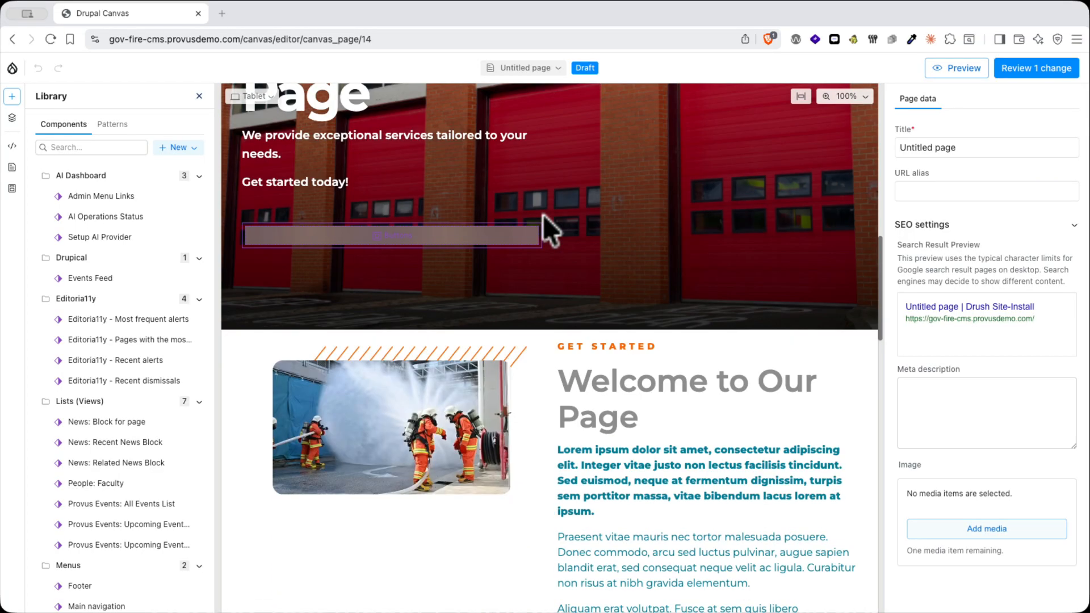
scroll(542, 225, "up", 12)
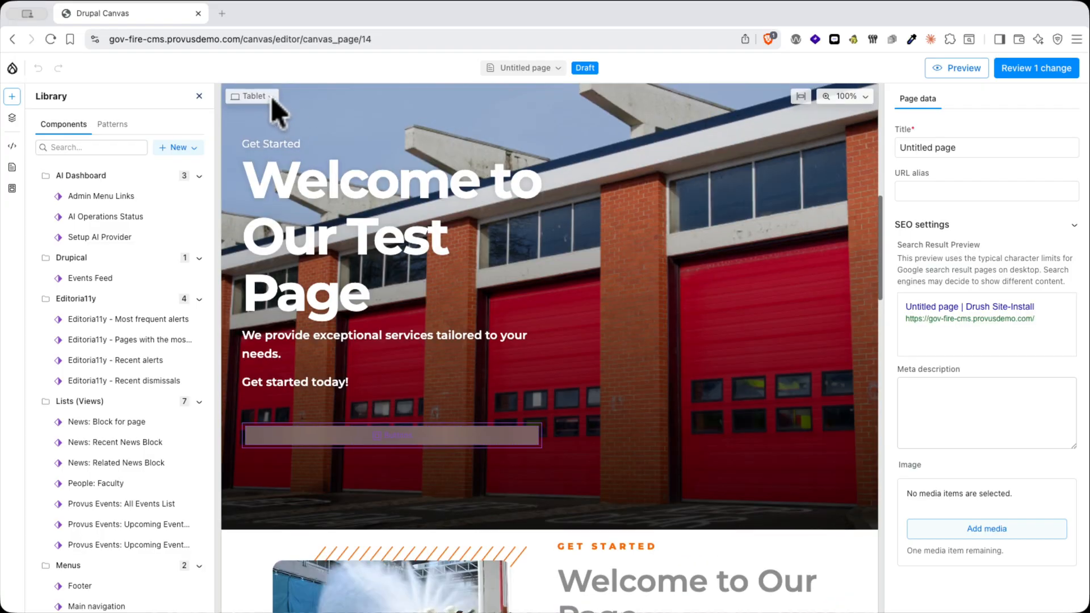
- Check the whole page at the Mobile (468px) width, from the hero down to the footer and back up
left_click(272, 99)
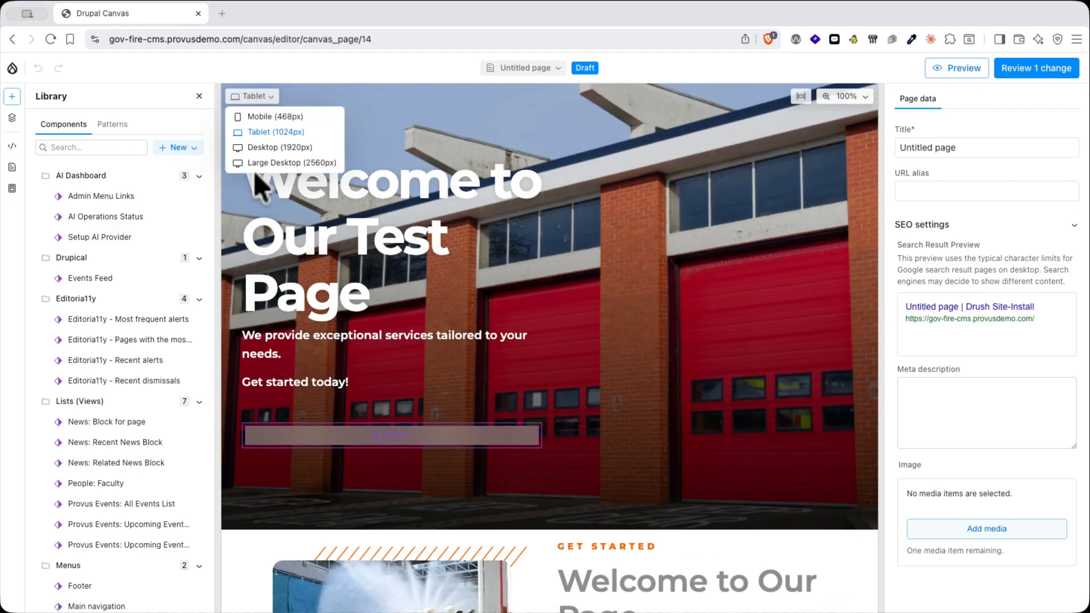
left_click(252, 115)
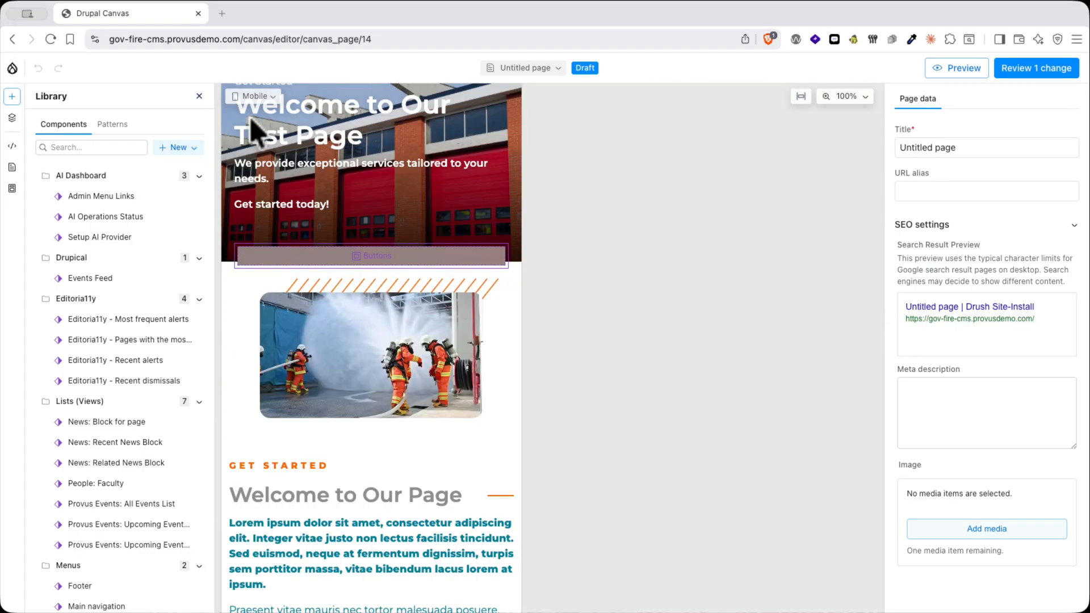
left_click(801, 96)
scroll(782, 199, "down", 10)
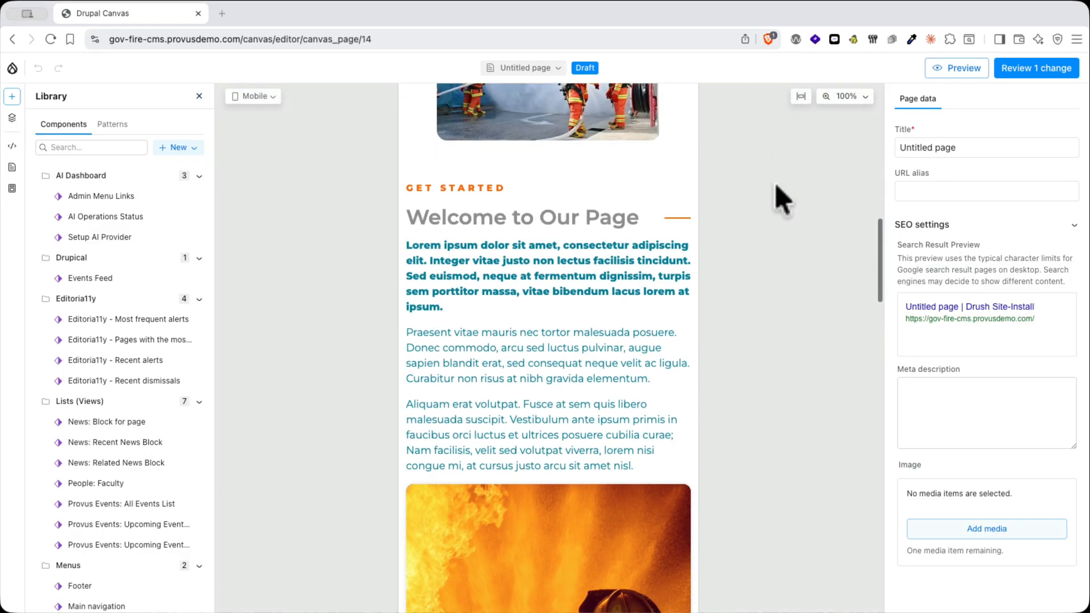
scroll(783, 199, "down", 10)
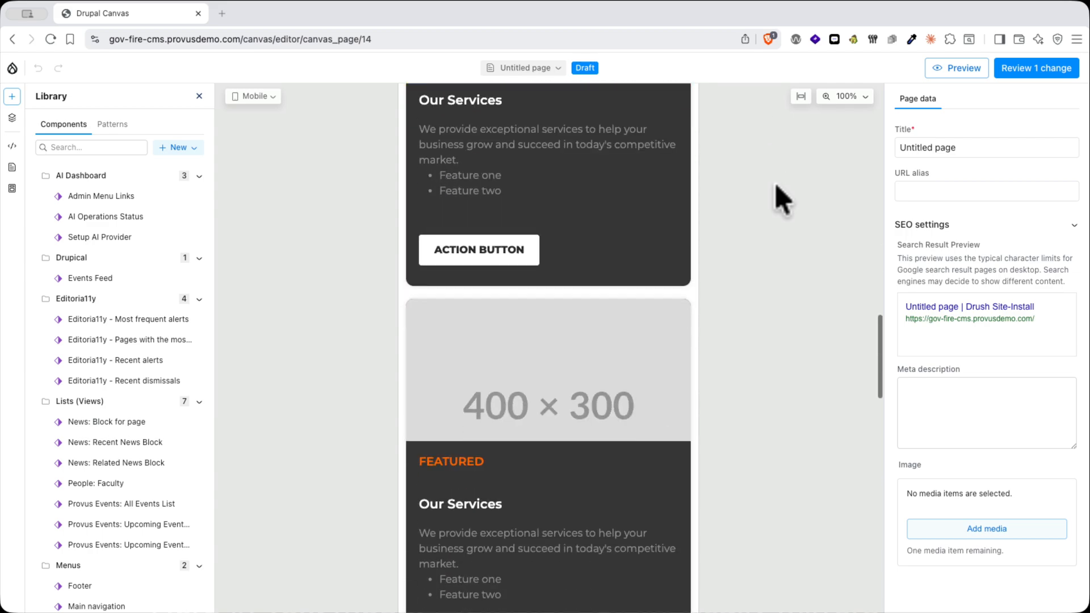
scroll(782, 199, "down", 5)
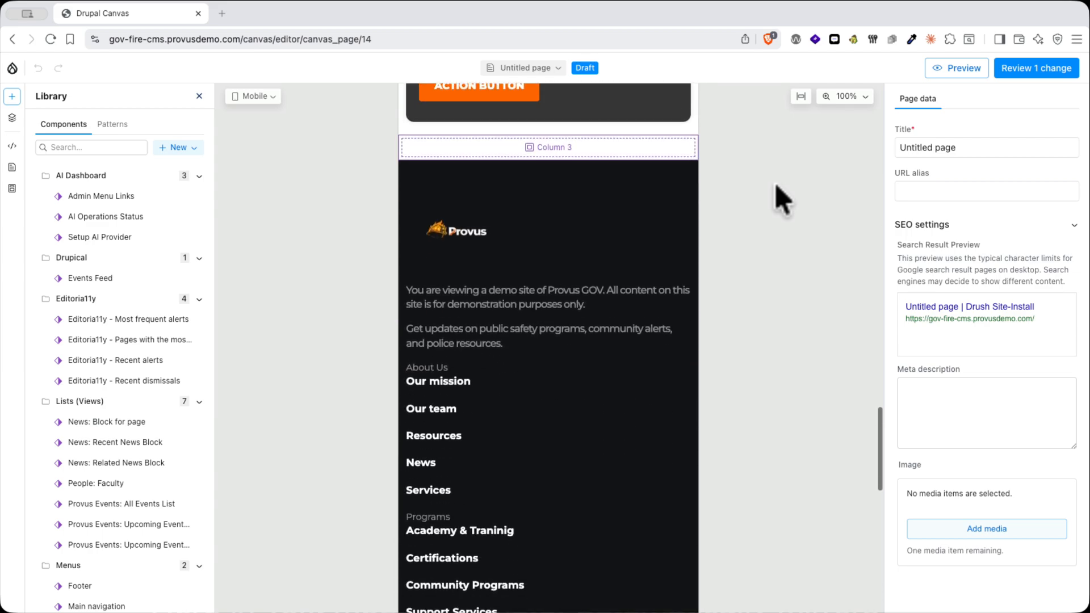
scroll(782, 199, "up", 8)
scroll(778, 194, "up", 15)
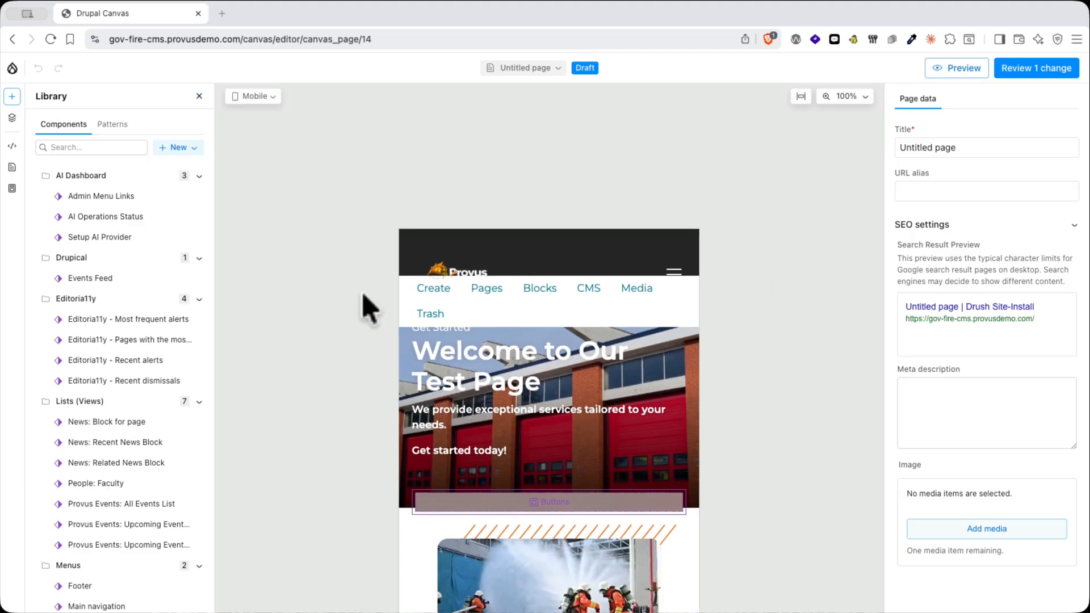
scroll(364, 295, "right", 1)
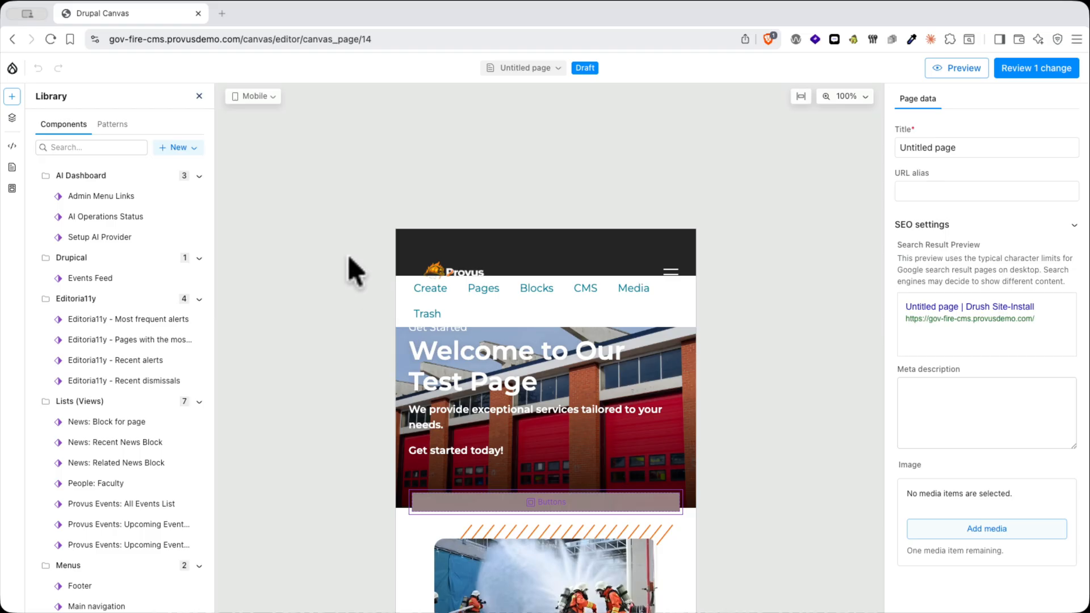
left_click(800, 97)
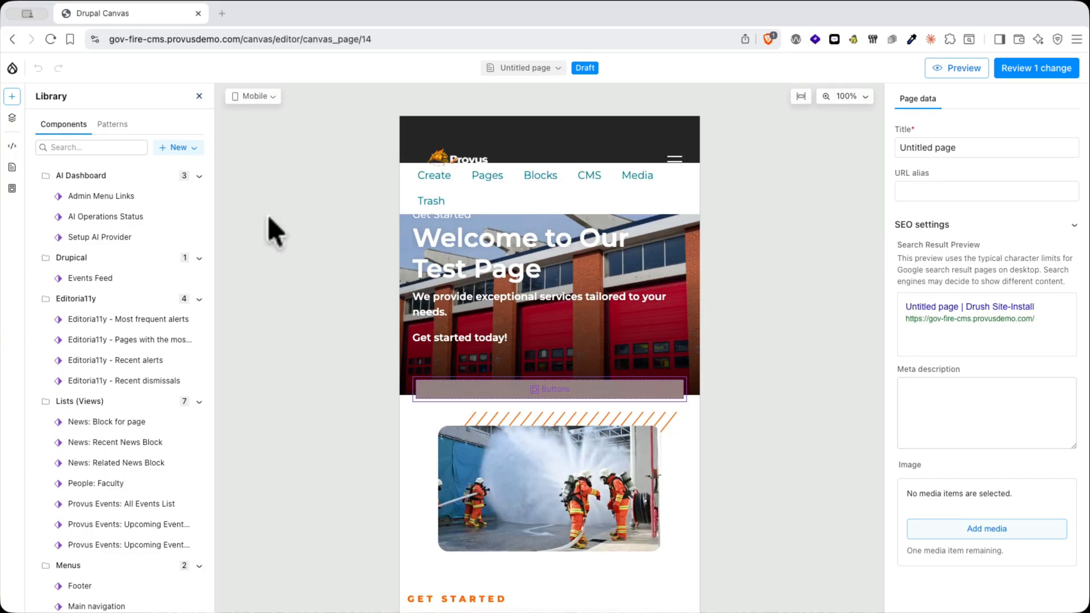
- Return the canvas to the Desktop (1920px) width and fit the page to the view
left_click(265, 97)
left_click(279, 146)
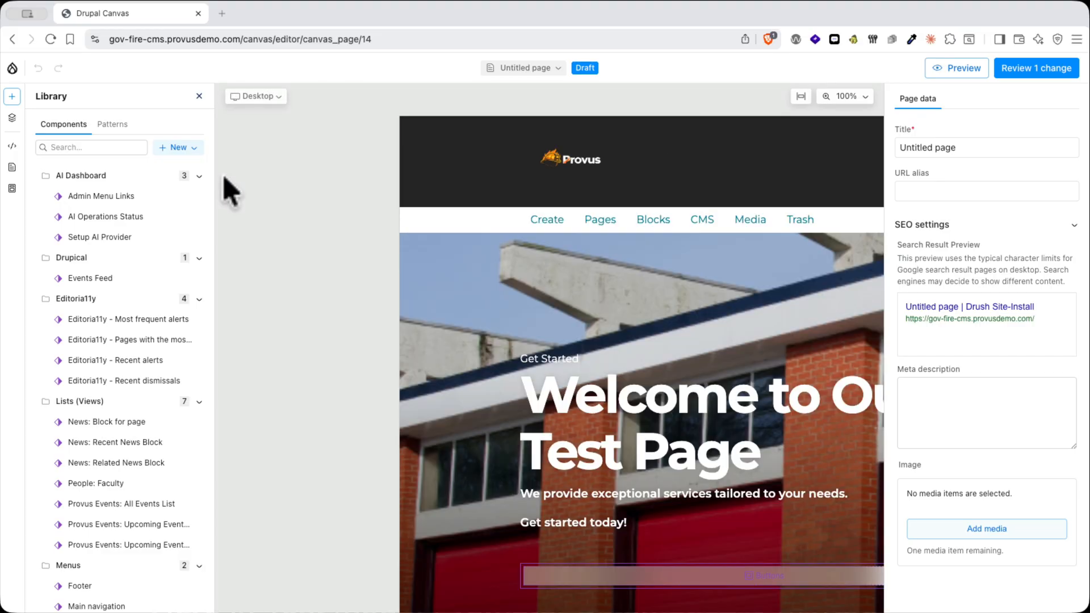
left_click(801, 98)
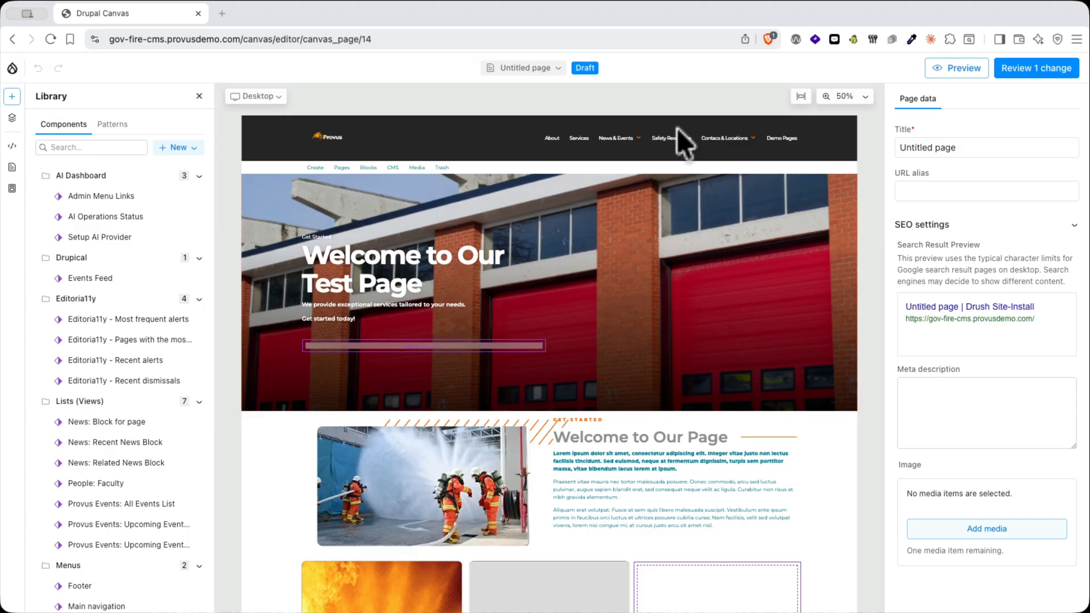
- Add a One Column layout from the component library below the row of cards
scroll(136, 404, "down", 4)
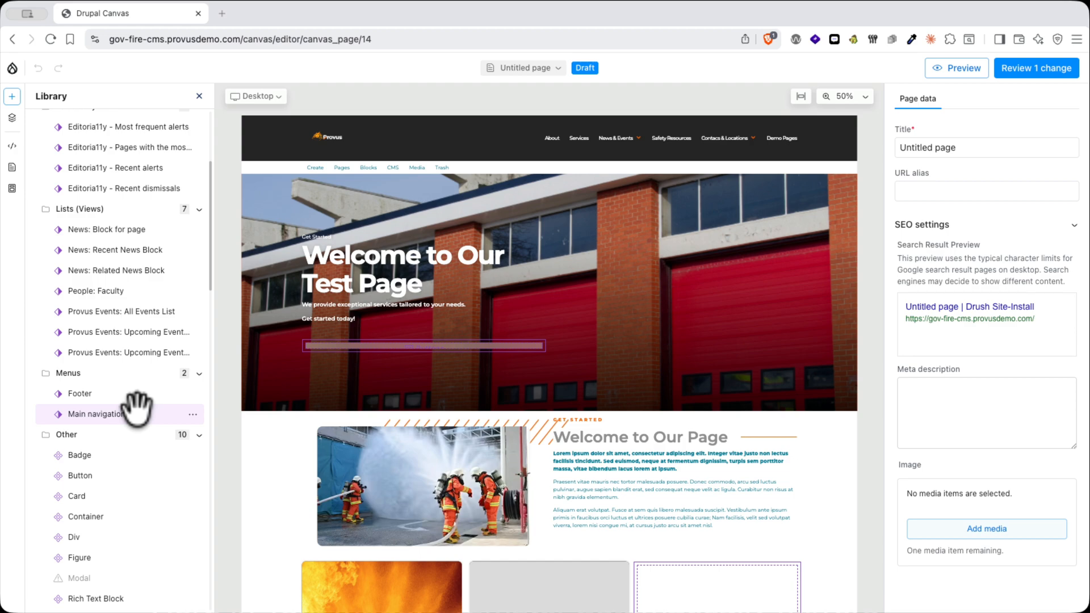
mouse_move(128, 239)
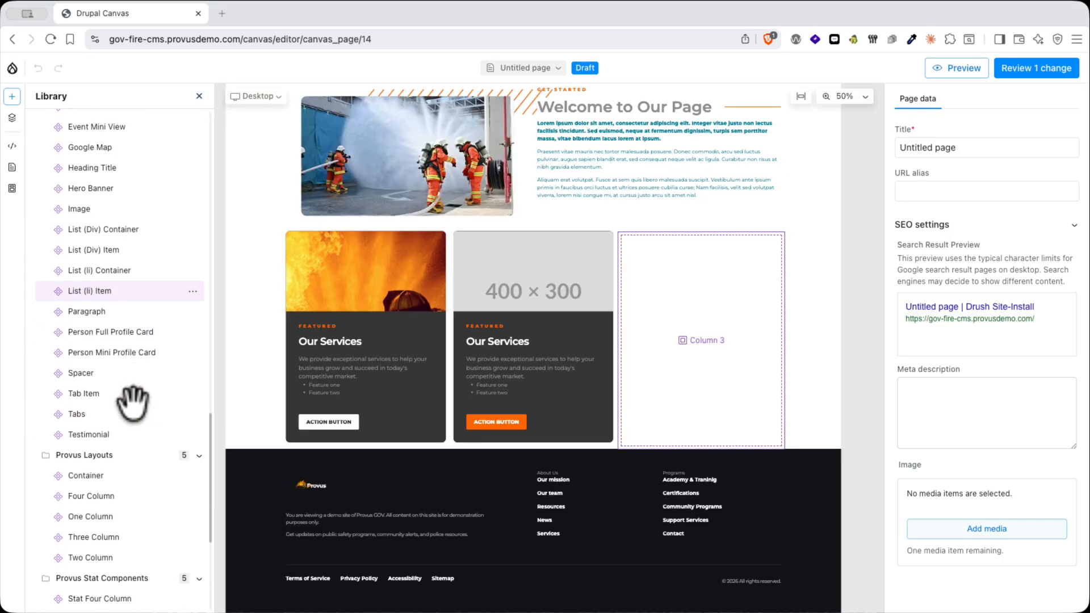
scroll(132, 403, "down", 3)
left_click_drag(151, 376, 484, 443)
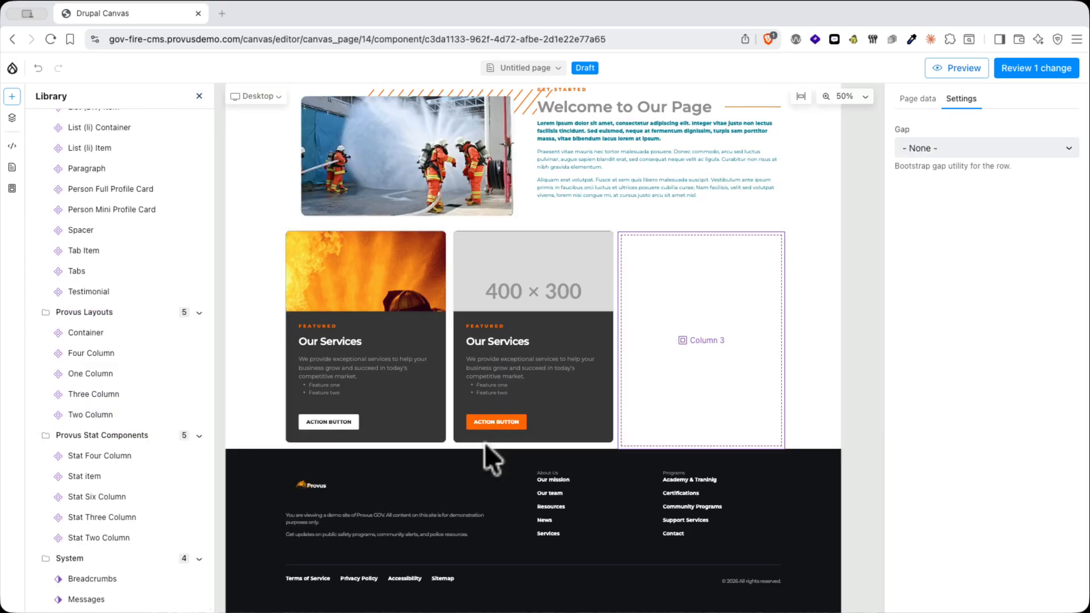
- Place the News: Related News Block in the one-column layout below the cards and look over the result
scroll(134, 445, "down", 10)
scroll(129, 430, "up", 3)
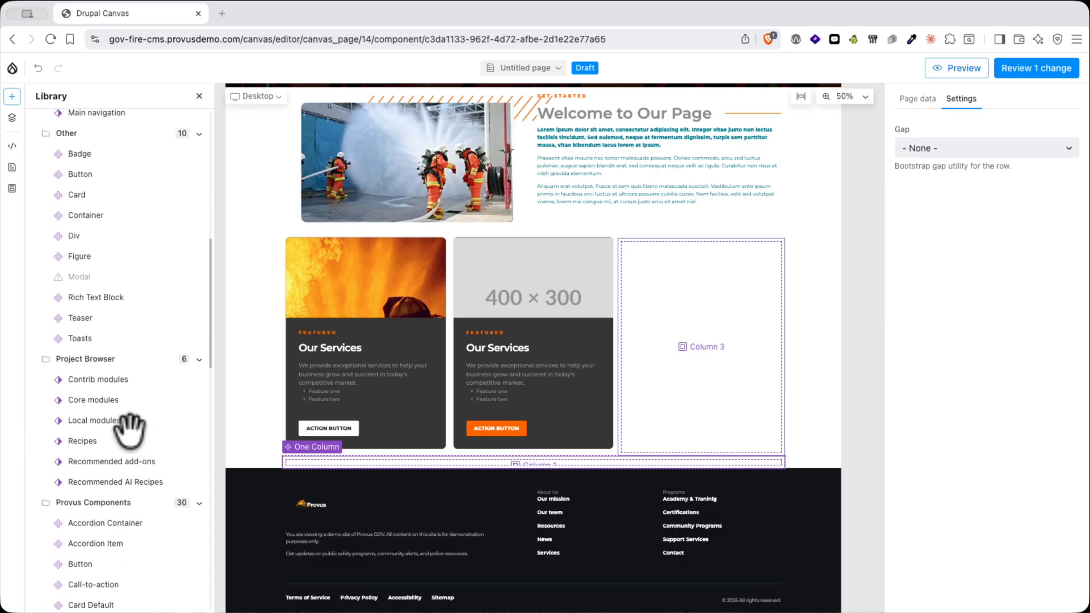
scroll(128, 428, "up", 8)
left_click_drag(116, 395, 401, 457)
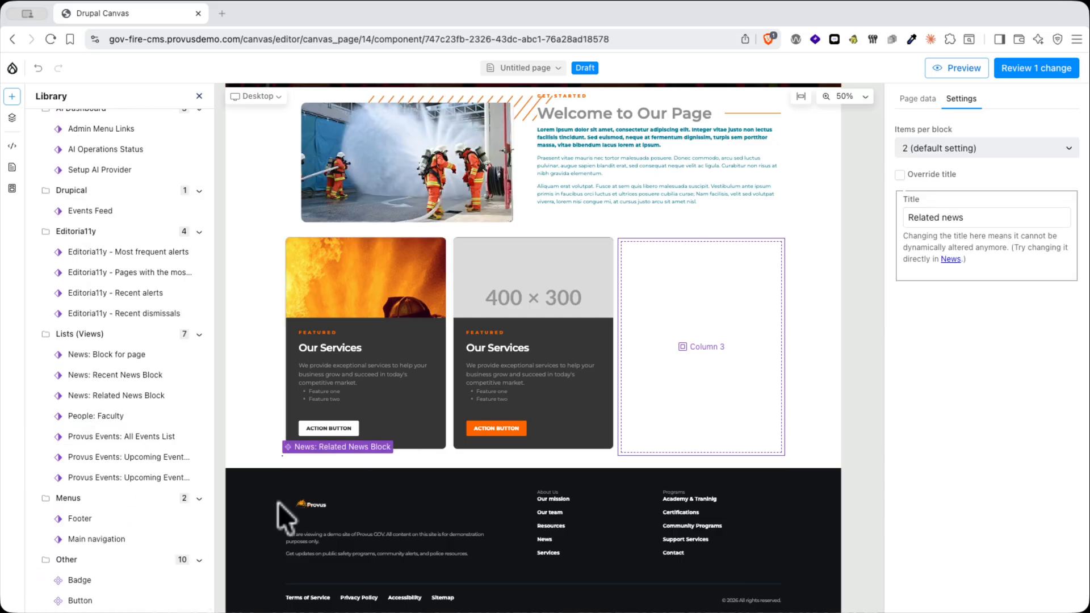
scroll(276, 458, "down", 5)
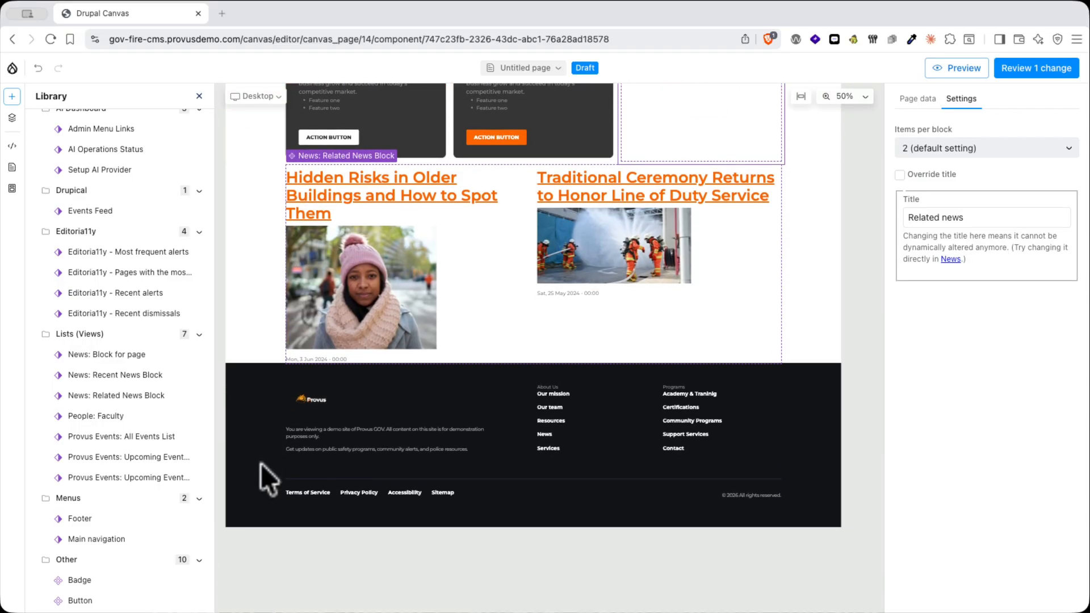
- Set the page's title to "My New Page" and return to the news block's settings
left_click(917, 99)
triple_click(897, 147)
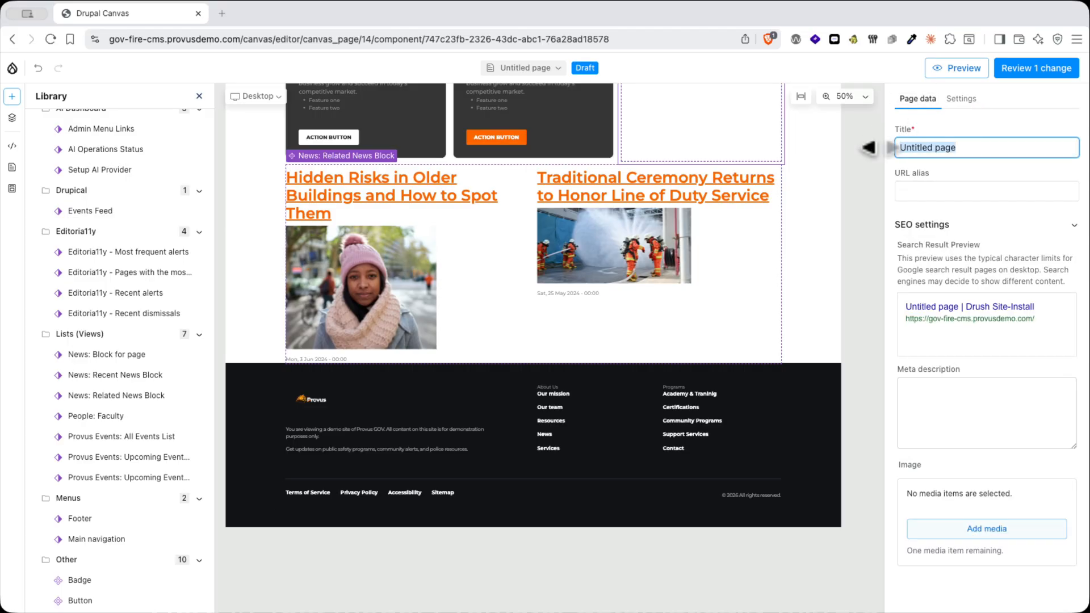
type("My New Page")
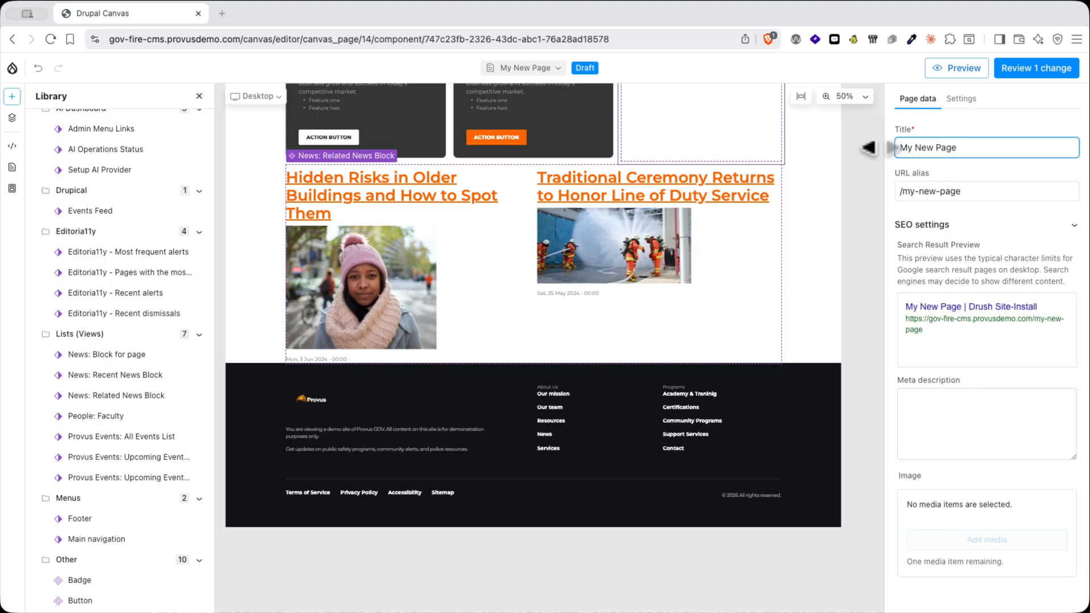
left_click(961, 98)
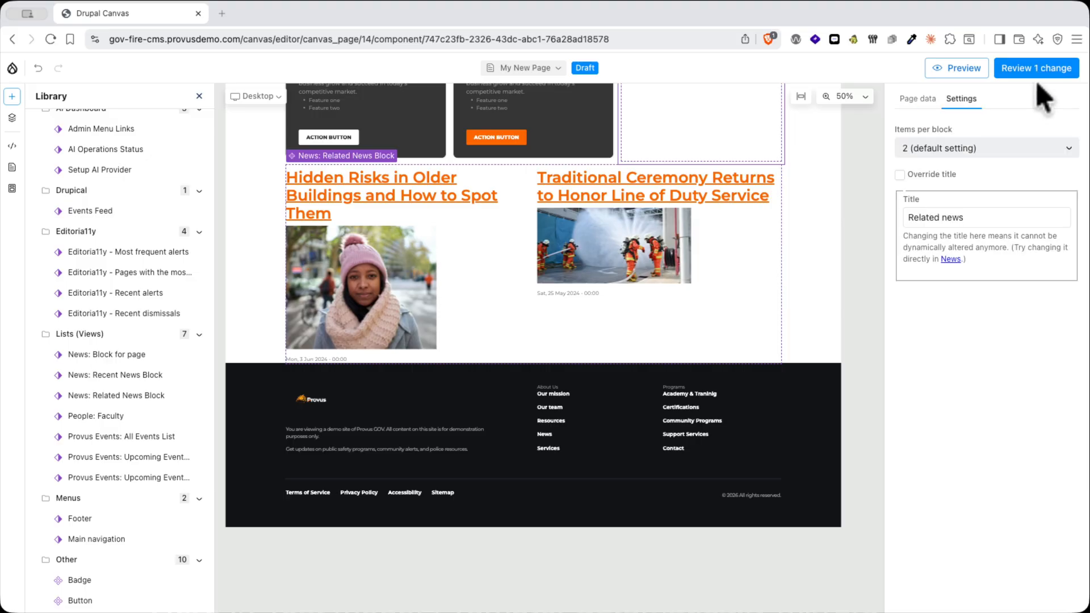
- Review the unpublished changes, select My New Page and publish it
left_click(1034, 72)
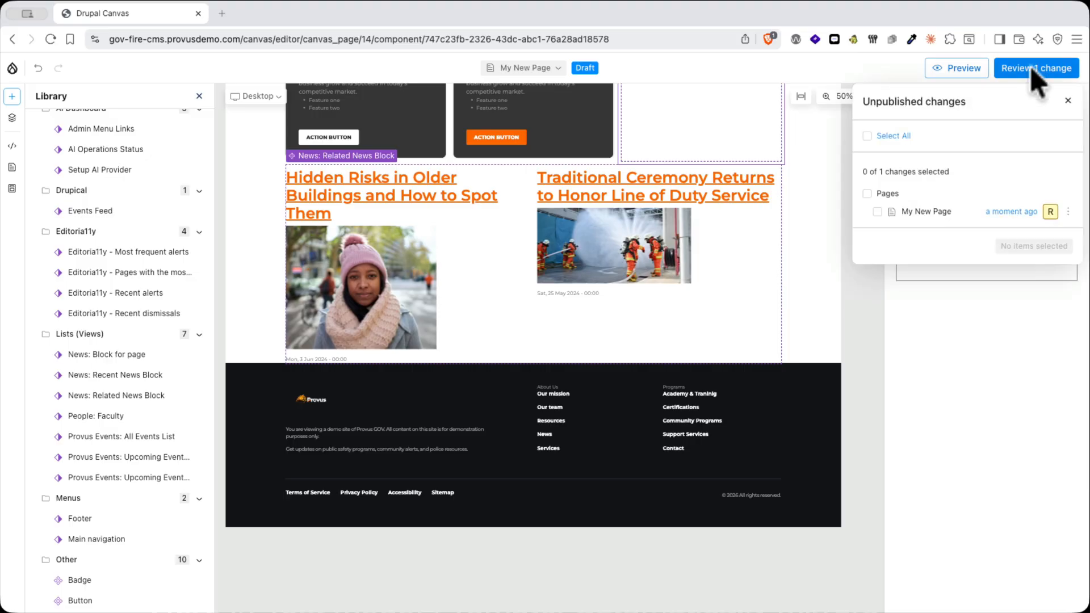
left_click(877, 212)
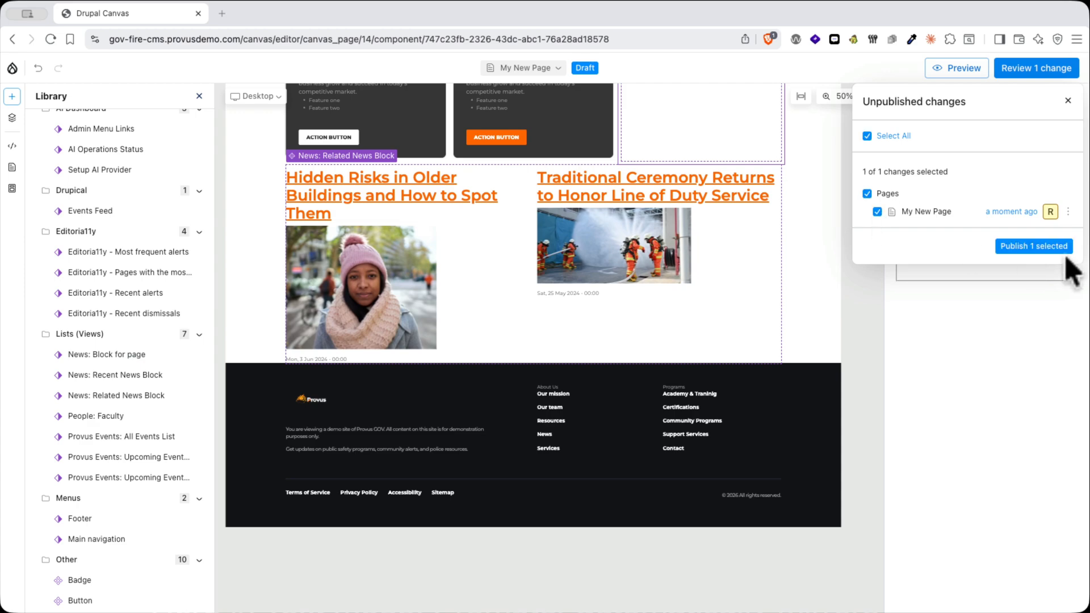
left_click(1039, 247)
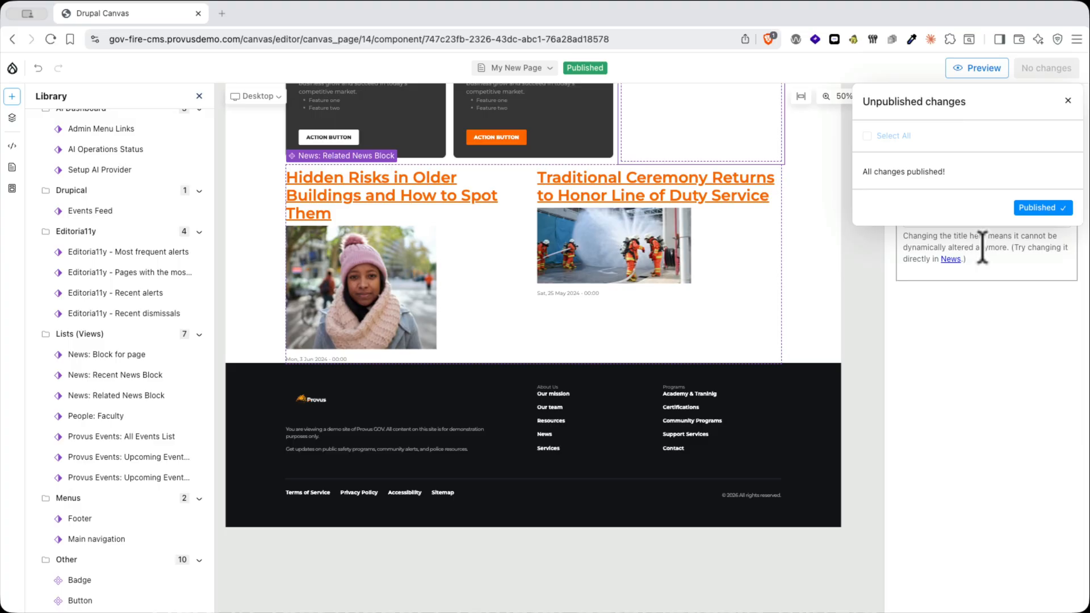
- Leave the editor for the site's Pages list, open My New Page and look through the published page
left_click(506, 69)
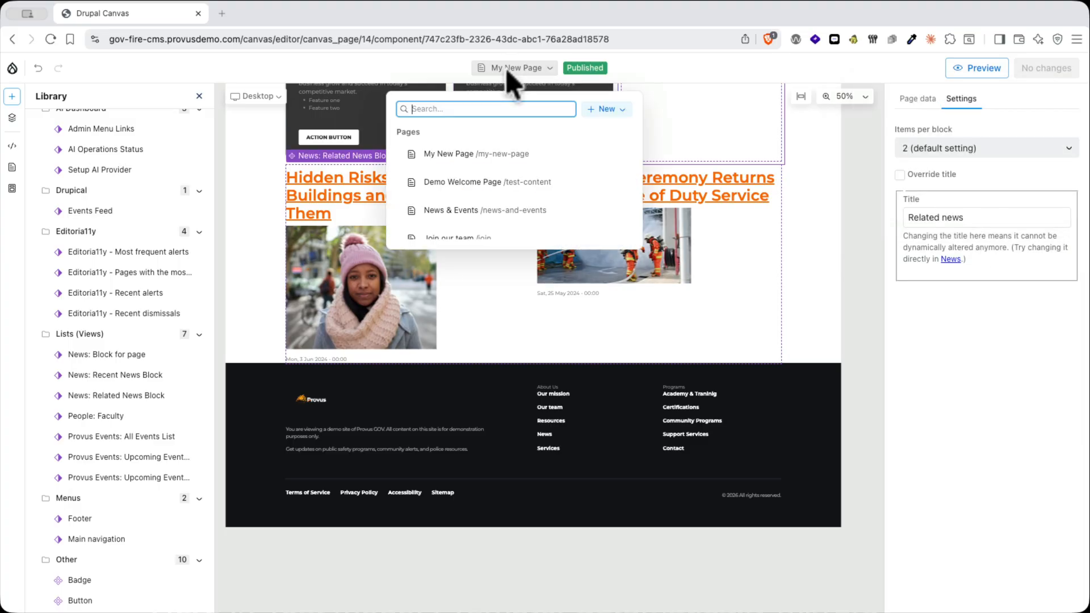
left_click(507, 69)
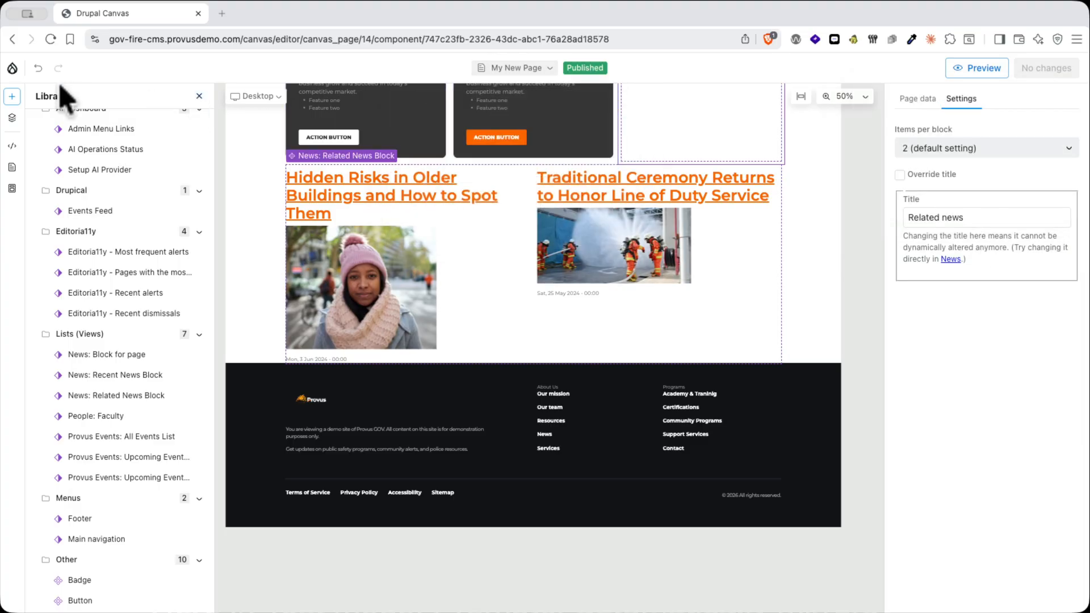
left_click(11, 70)
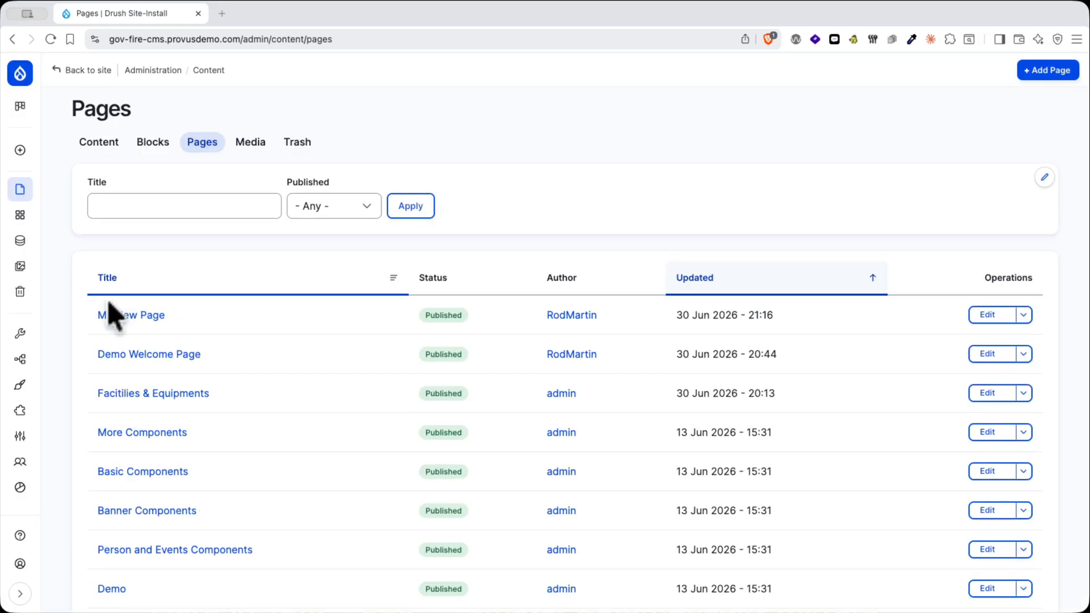
left_click(115, 316)
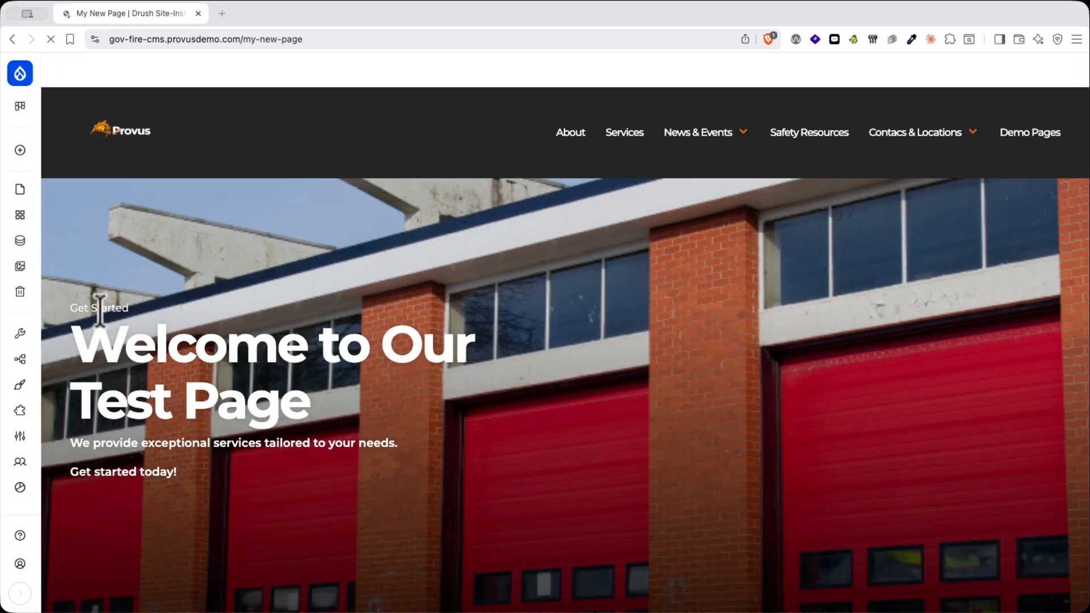
scroll(100, 289, "down", 15)
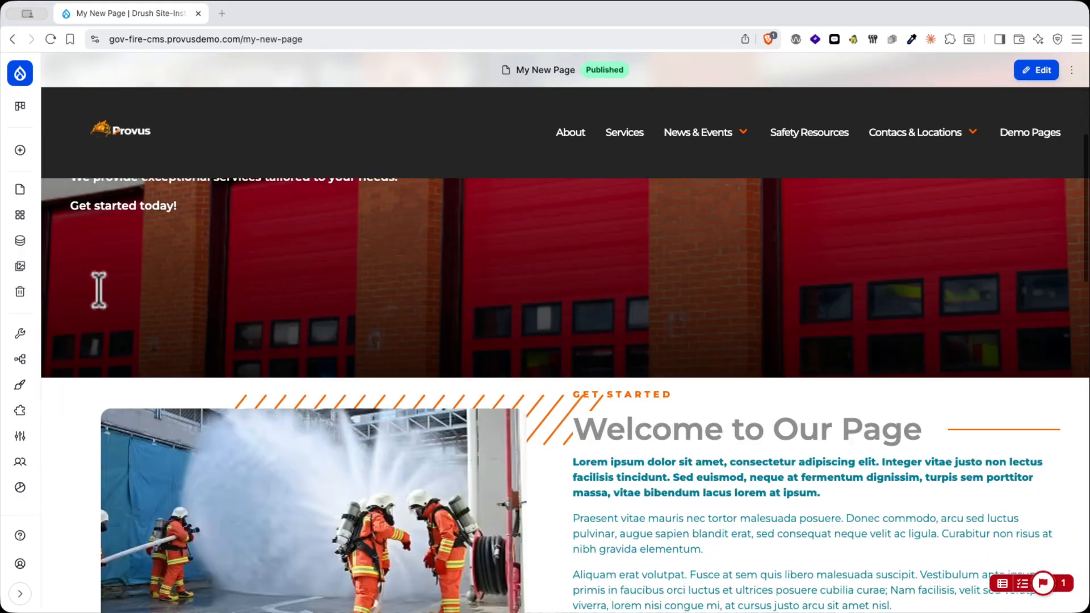
scroll(100, 289, "down", 10)
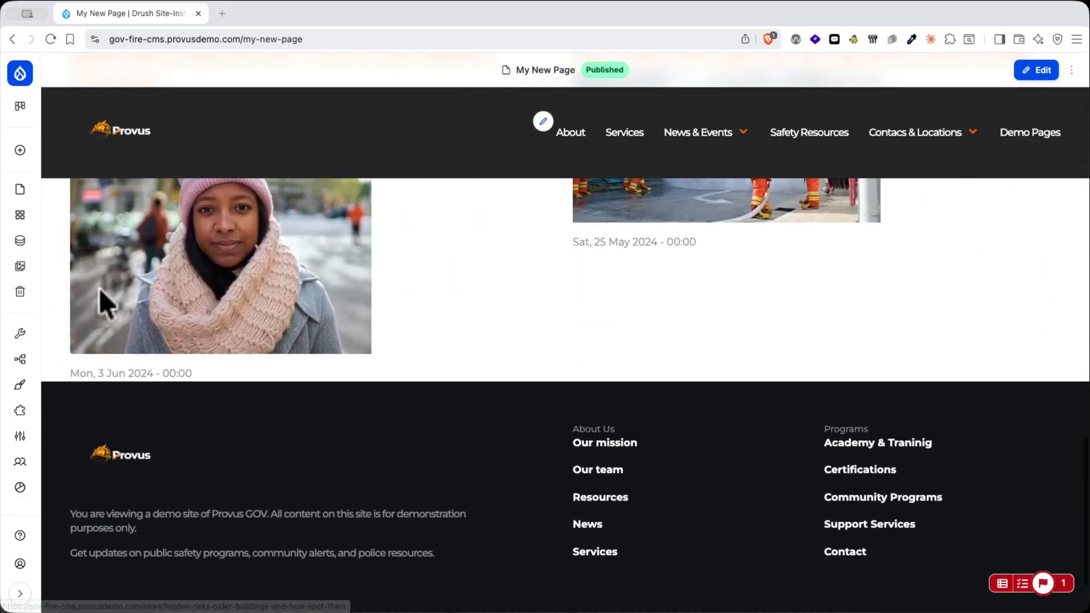
scroll(100, 288, "up", 5)
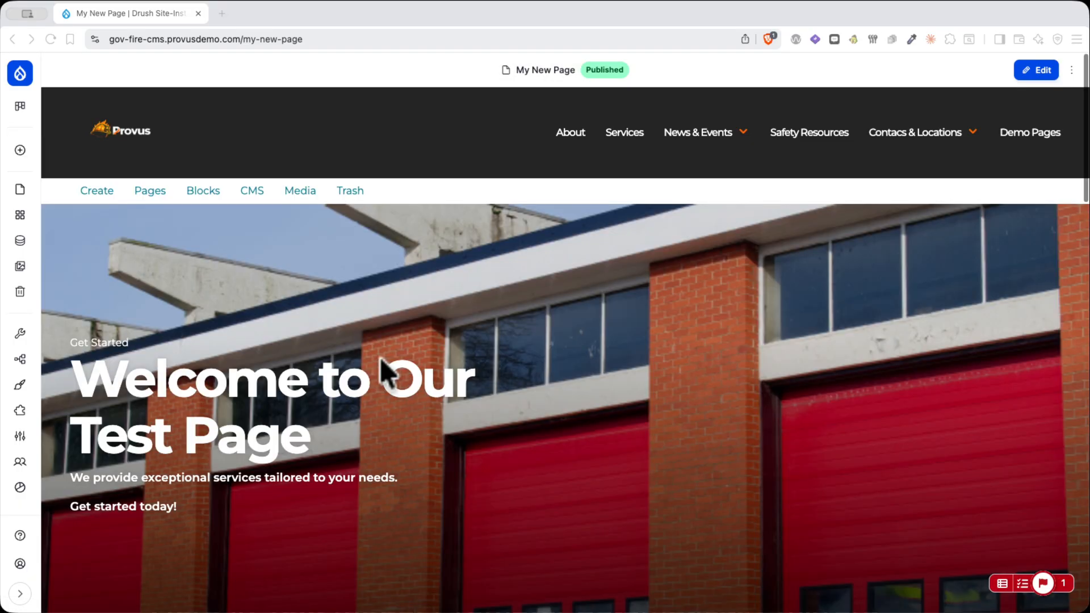
- Reopen the published page in the Canvas editor and fit it to the view
left_click(1036, 68)
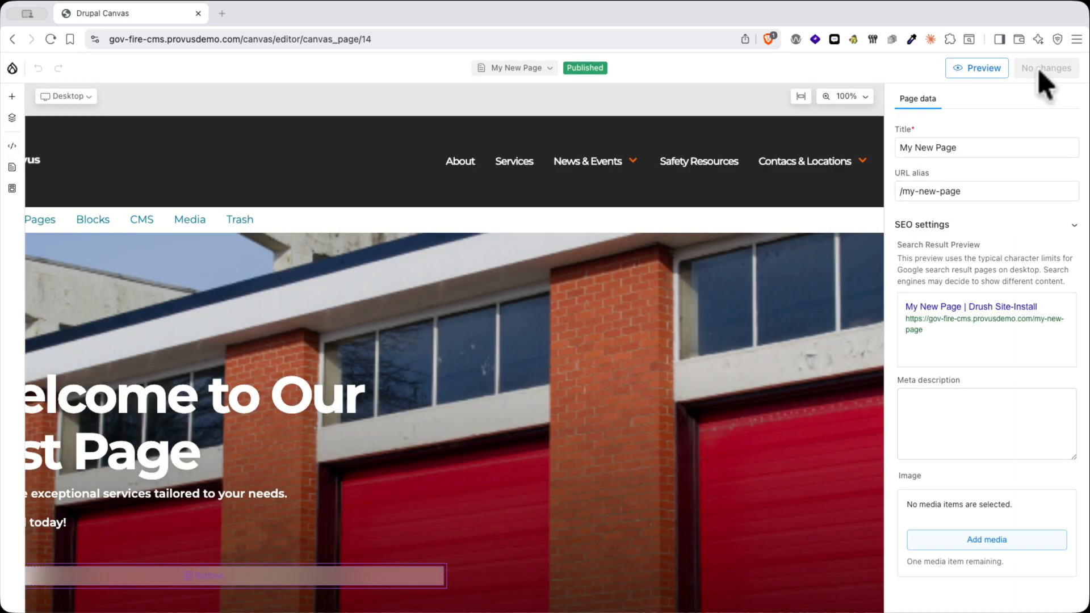
left_click(797, 96)
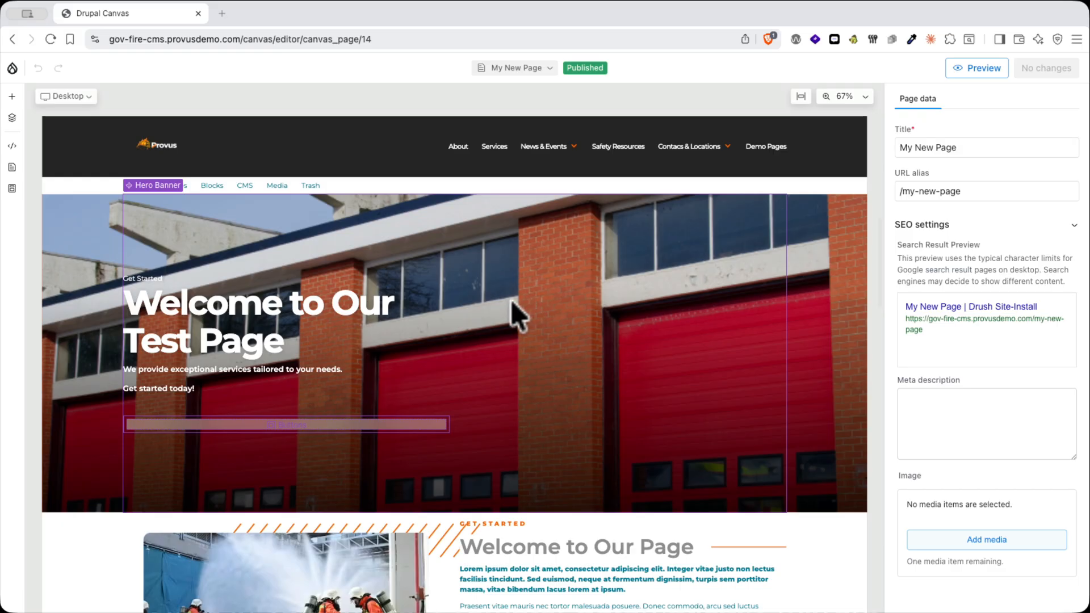
- Change the hero banner's first body line to "This is so cool!", publish the change and exit to the live page
left_click(190, 305)
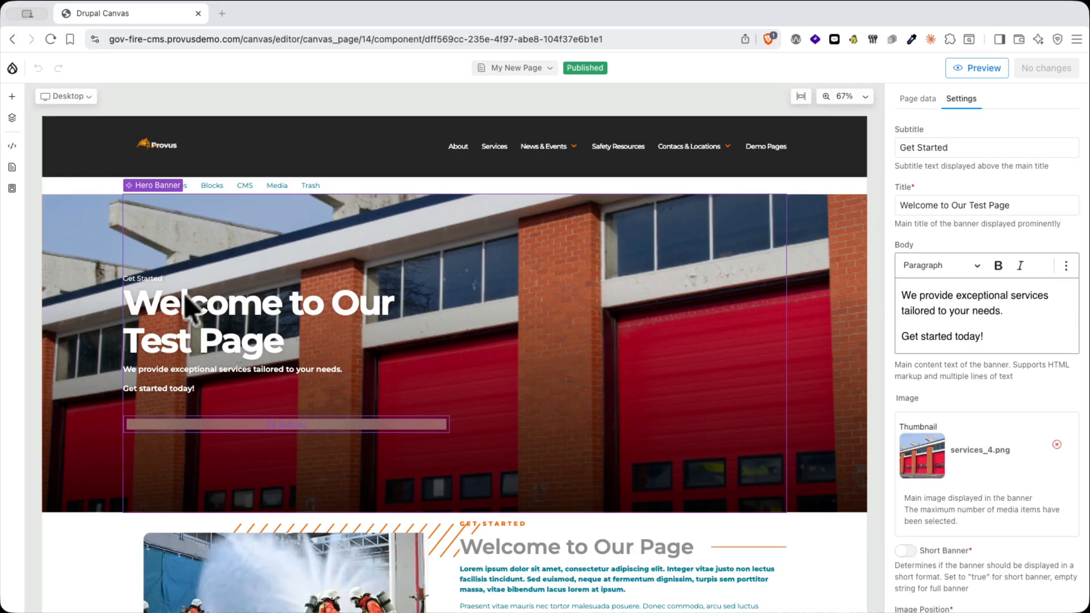
left_click(1012, 204)
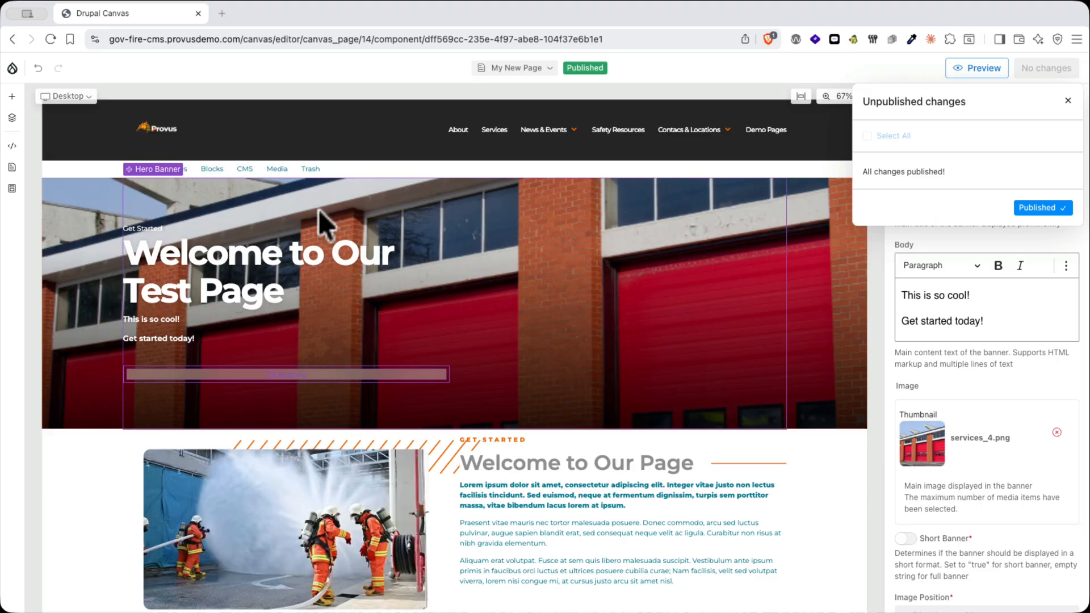
left_click(12, 68)
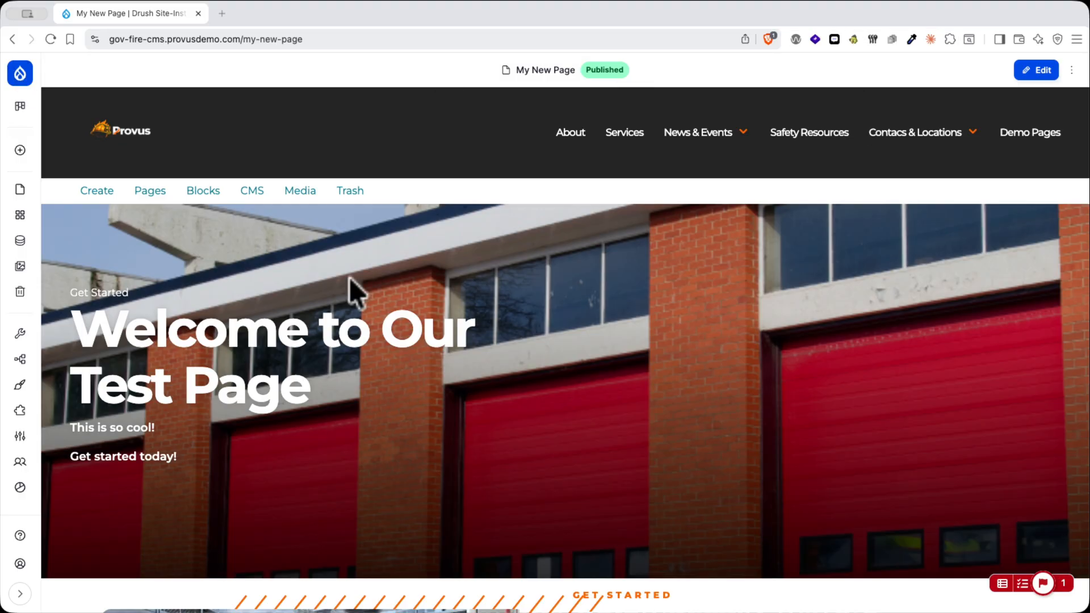
- Open the revision history of My New Page
left_click(1072, 71)
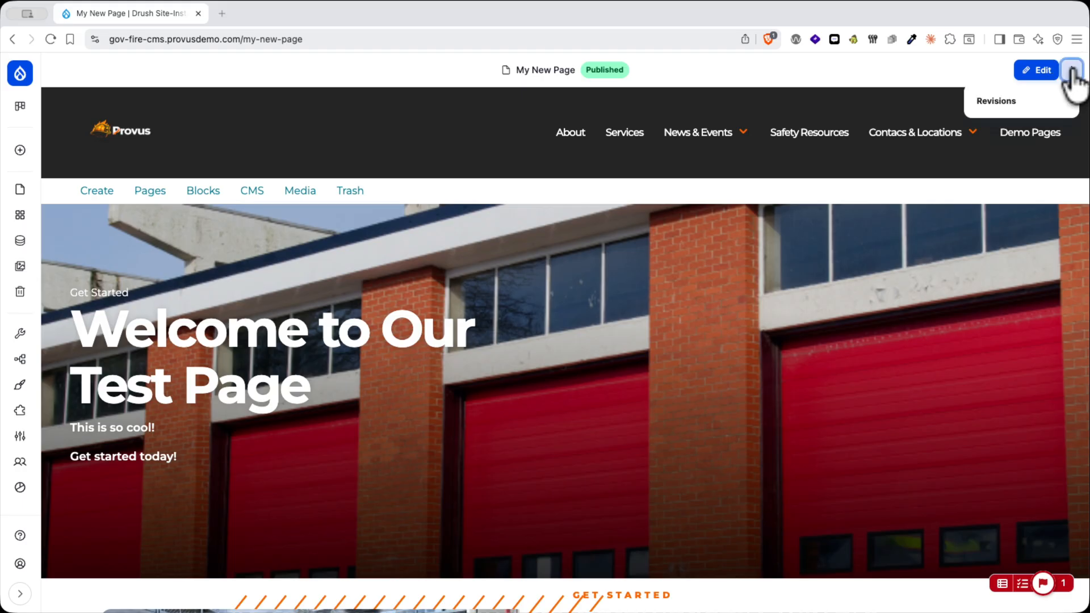
left_click(999, 102)
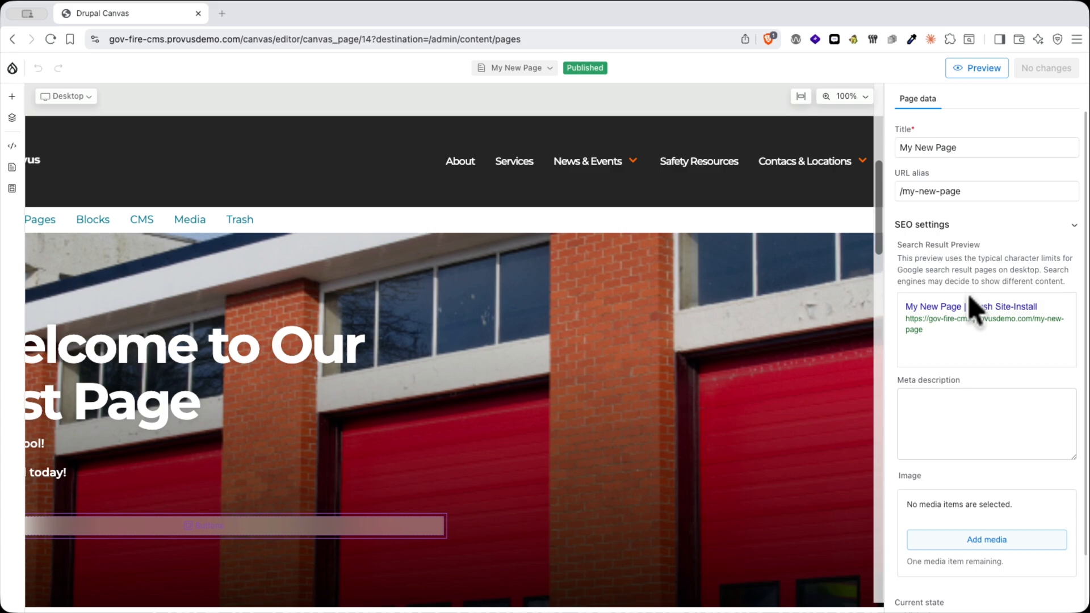
- Examine the publishing states offered in My New Page's page data and return to the Pages list
scroll(972, 307, "down", 3)
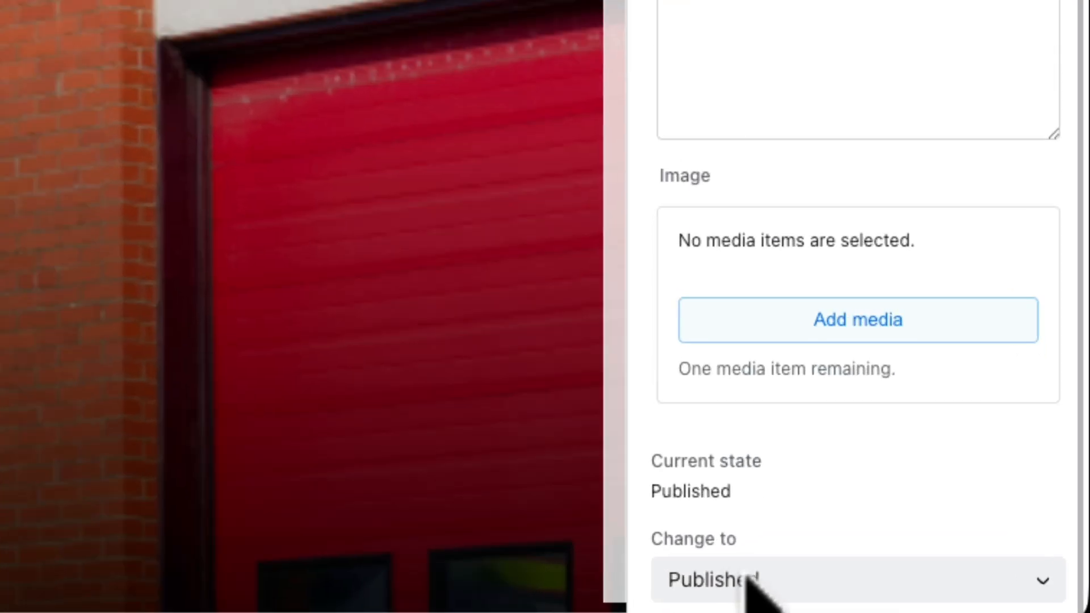
left_click(936, 592)
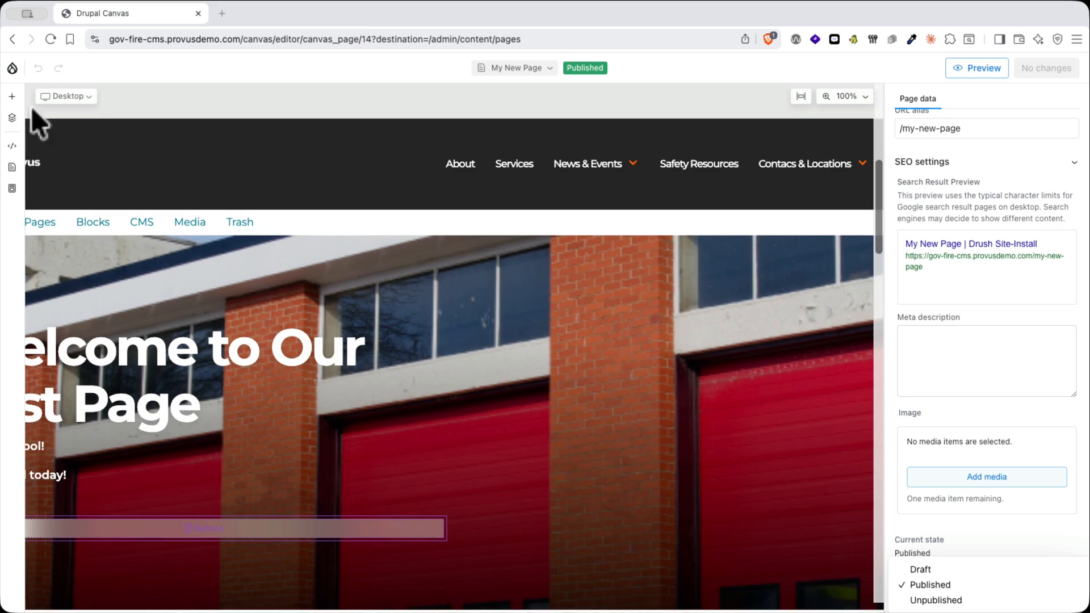
left_click(12, 69)
left_click(11, 69)
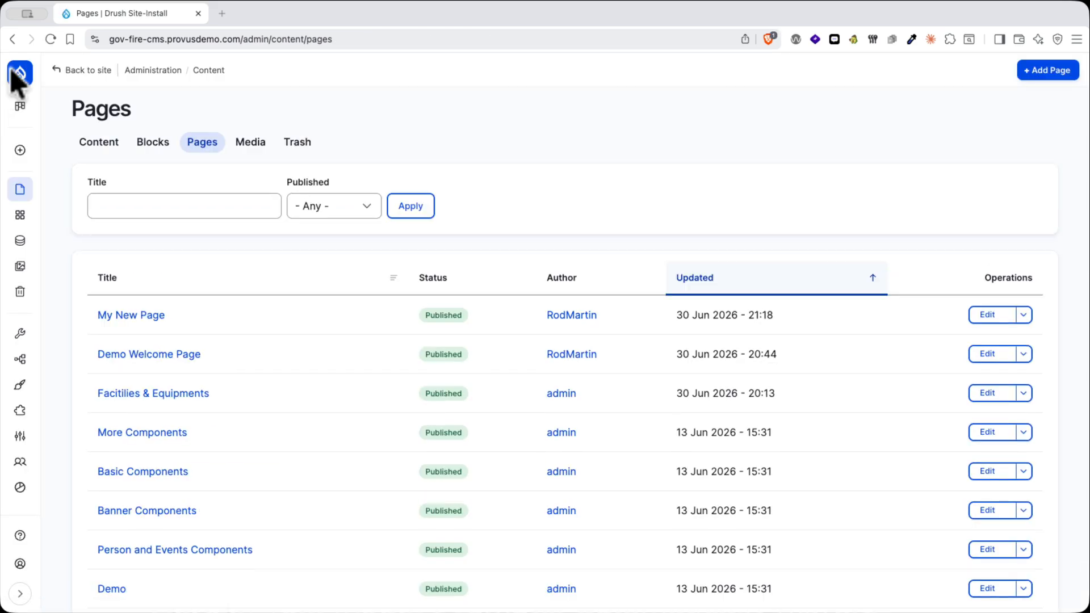
- Open the additional operations for My New Page in the Pages list
left_click(1024, 314)
left_click(988, 340)
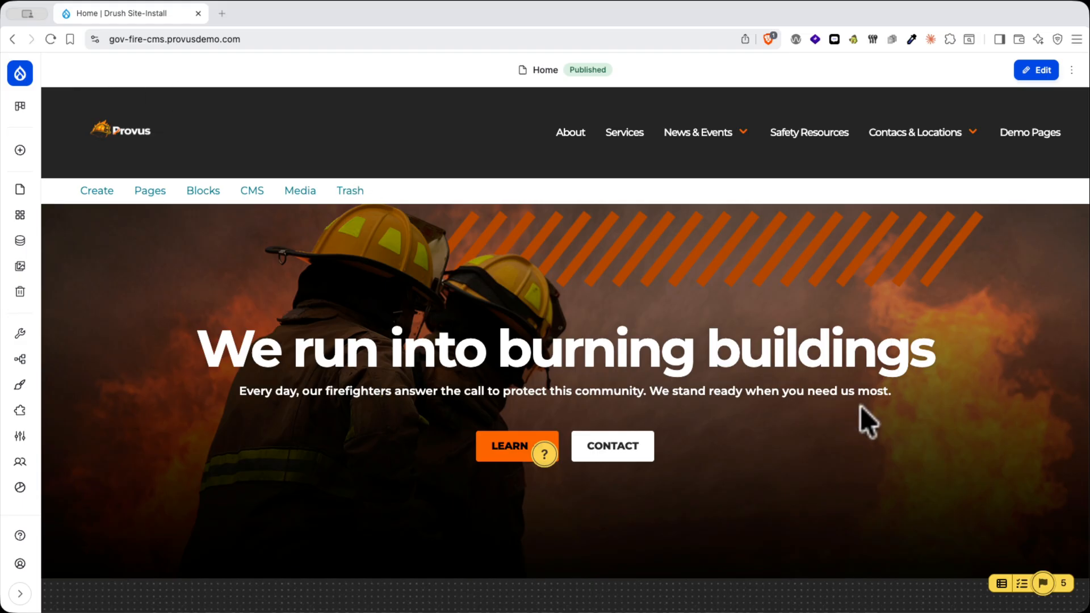
- Show the accessibility checker's heading and alt-text annotations on the Home page and inspect them down to the cards
left_click(1021, 584)
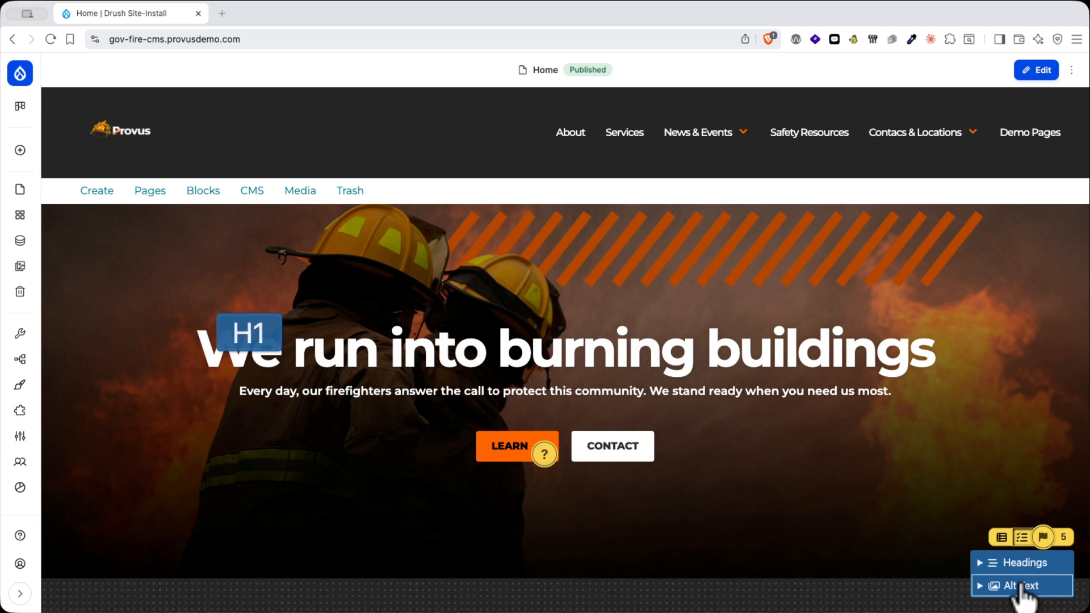
scroll(335, 408, "down", 5)
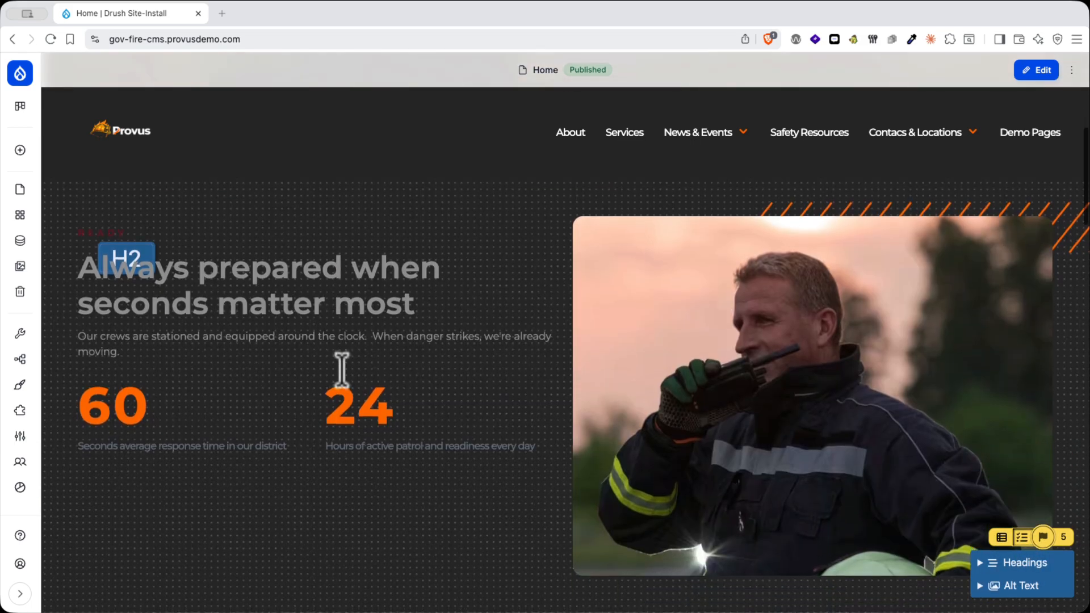
scroll(304, 371, "down", 5)
scroll(304, 372, "down", 5)
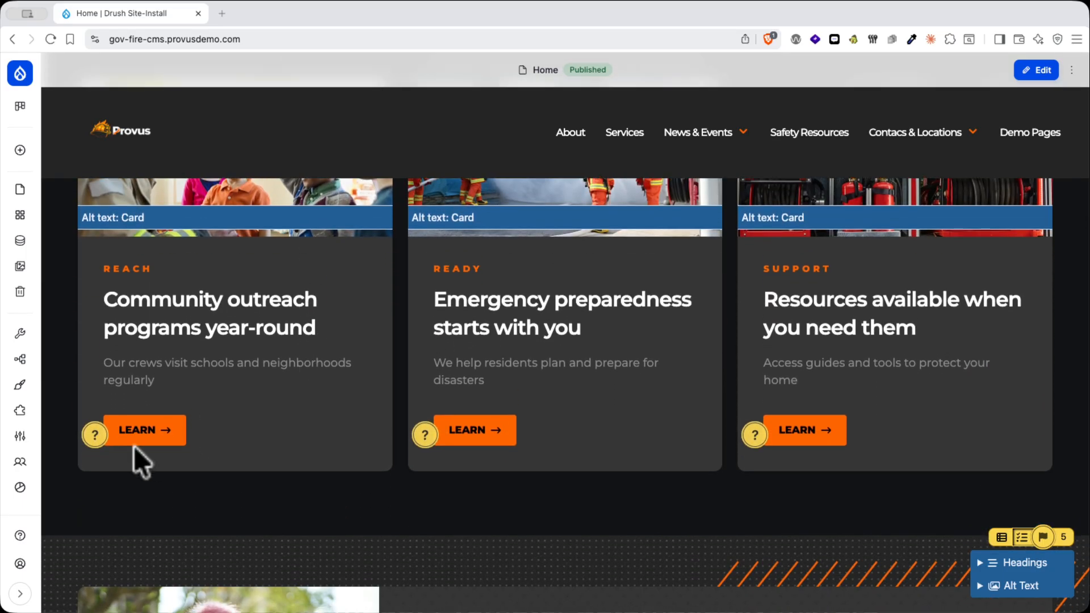
- Read the link-text check on the Community outreach card, and close the one on the "Keep your family safe" card
left_click(94, 436)
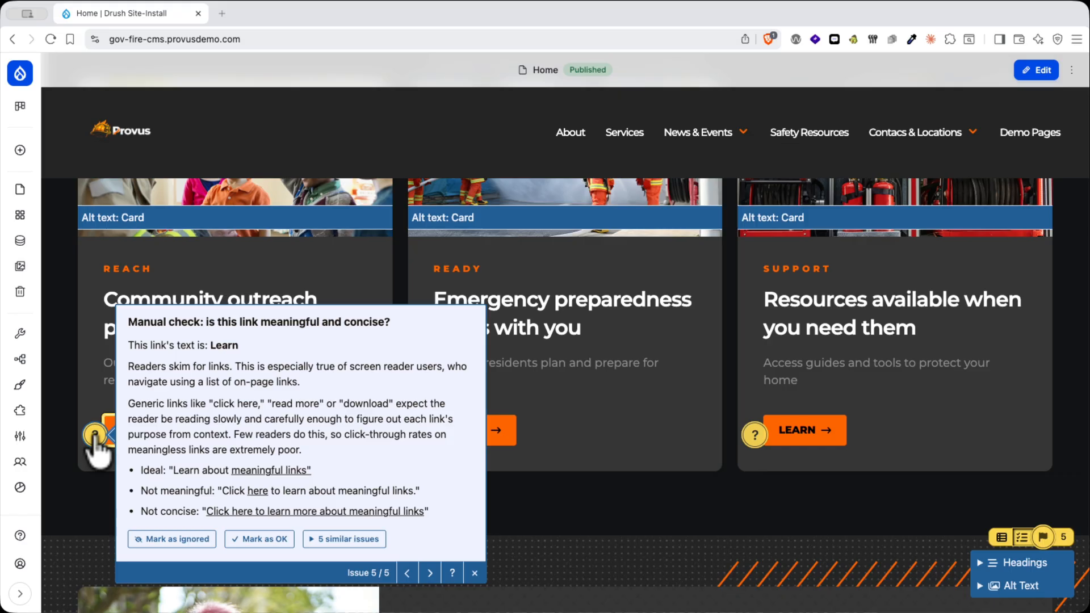
left_click(95, 439)
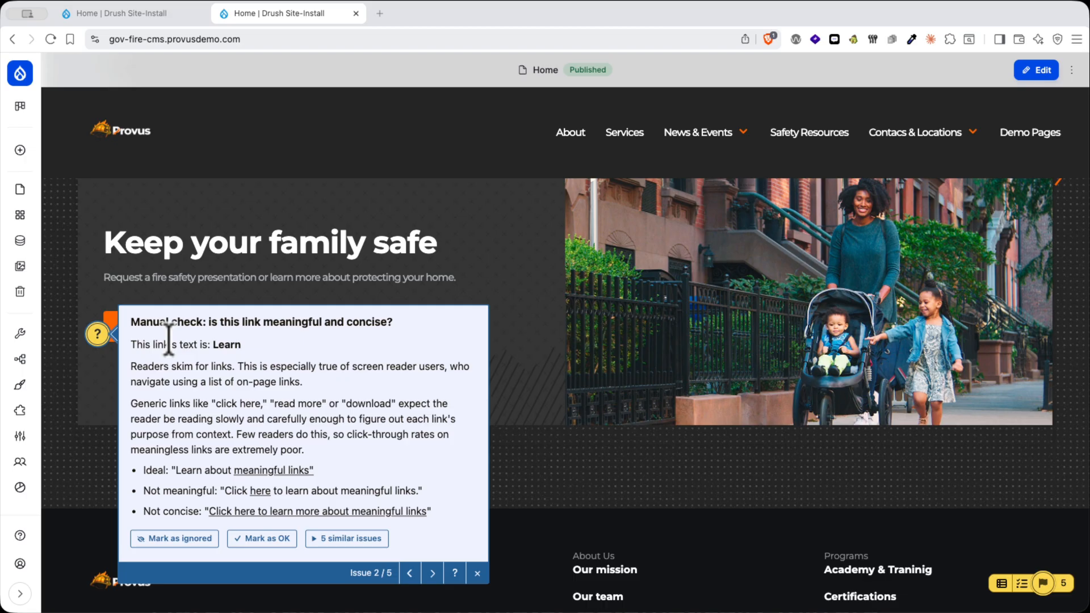
left_click(93, 370)
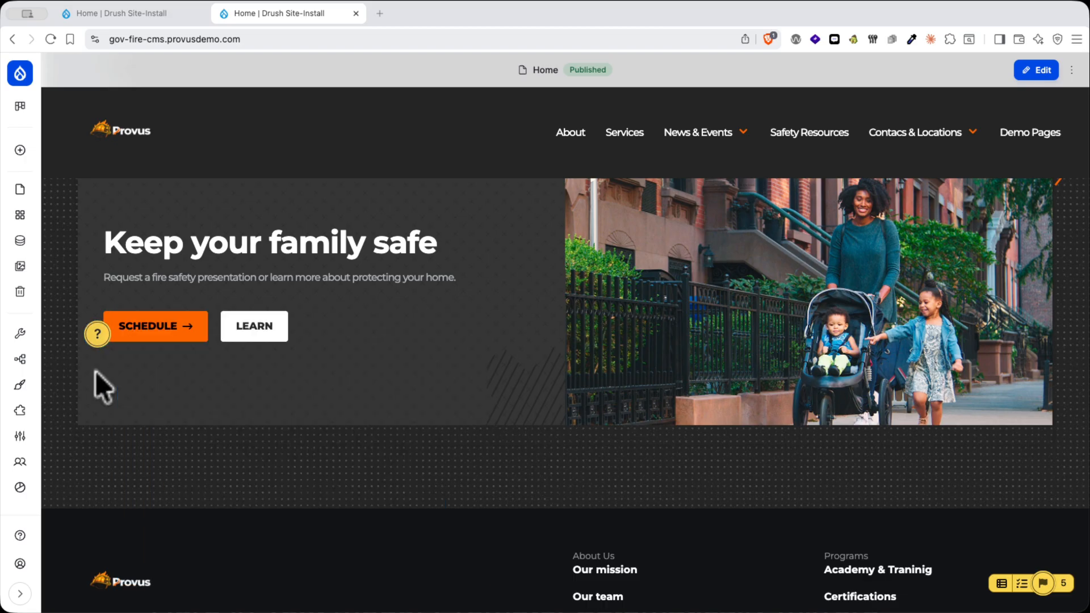
- Set the "Keep your family safe" card's link text to "Schedule your presentation" and publish the Home page
left_click(1038, 70)
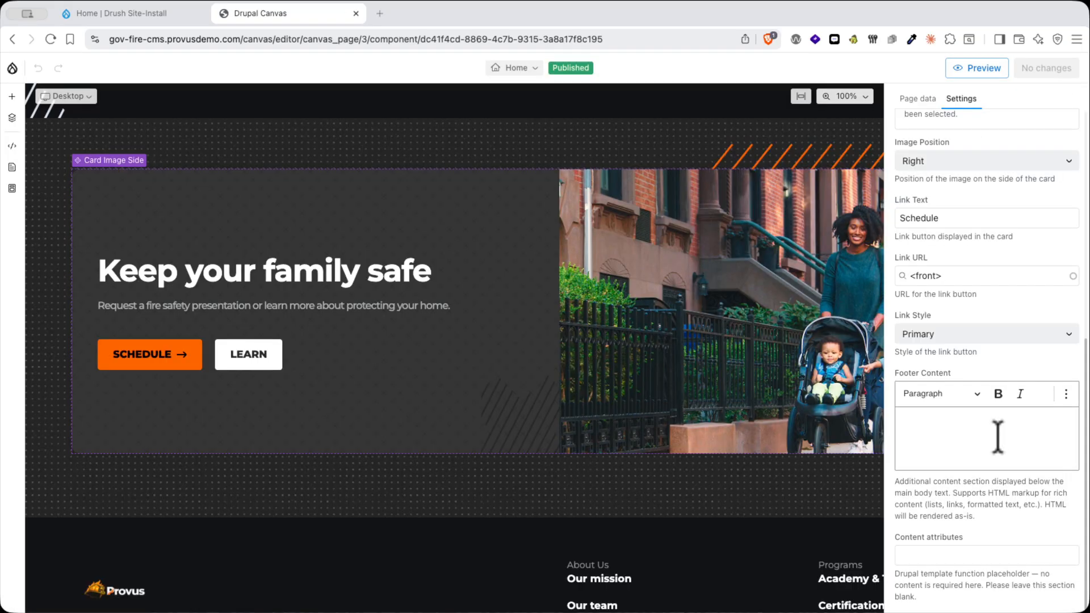
left_click(965, 217)
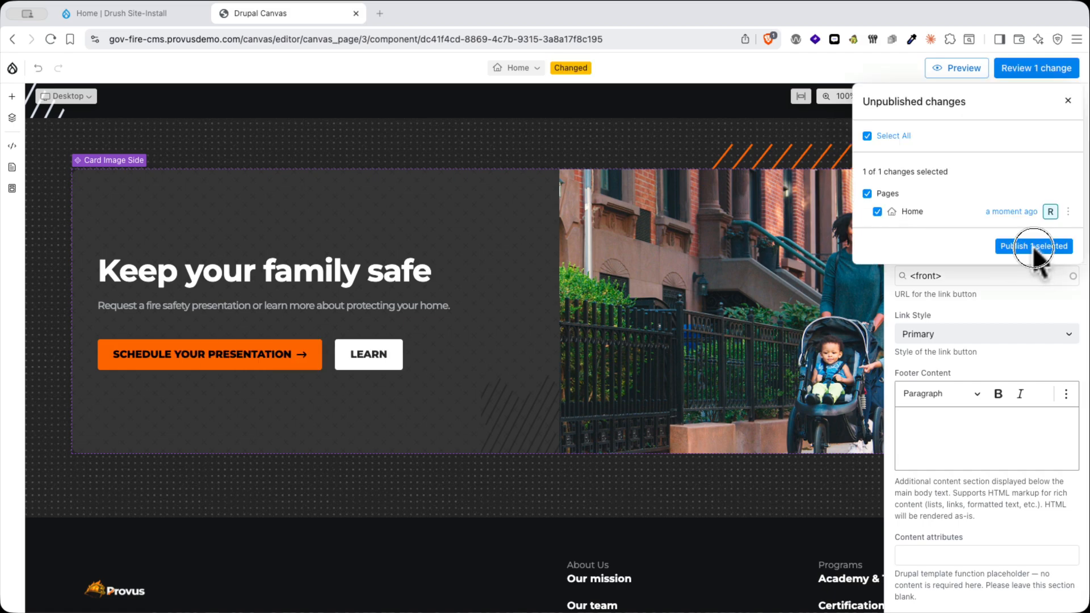
left_click(1034, 247)
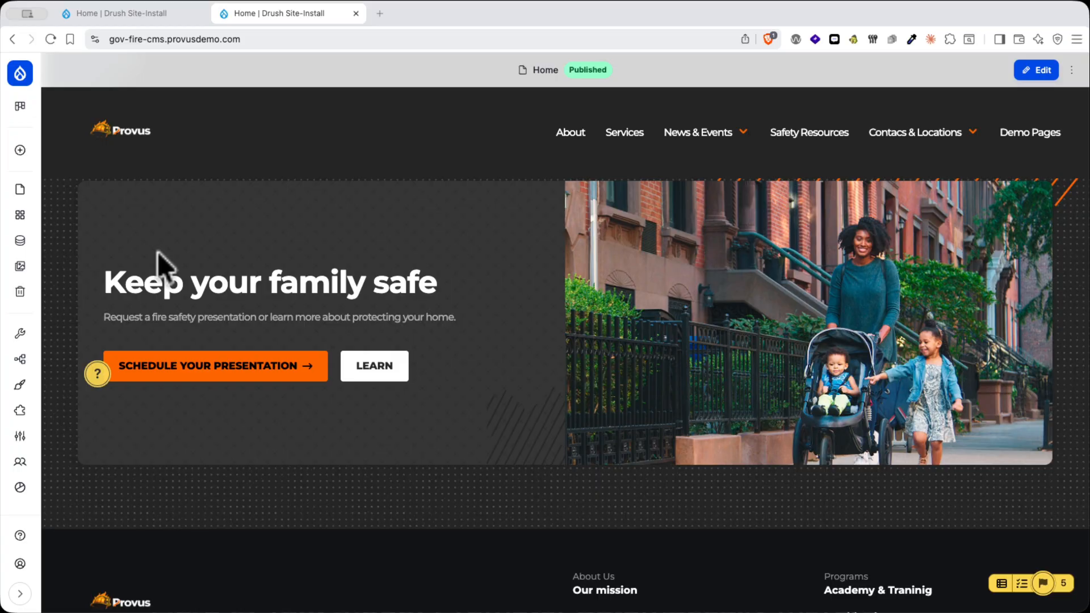
- Open the manual link check on the "Keep your family safe" card and mark it as OK
left_click(98, 373)
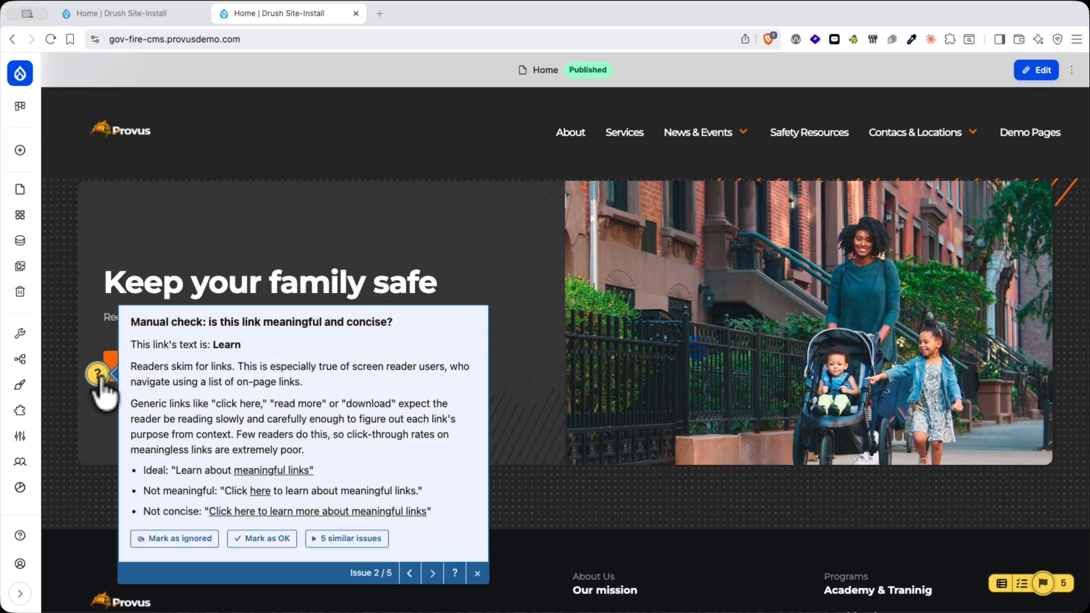
left_click(266, 538)
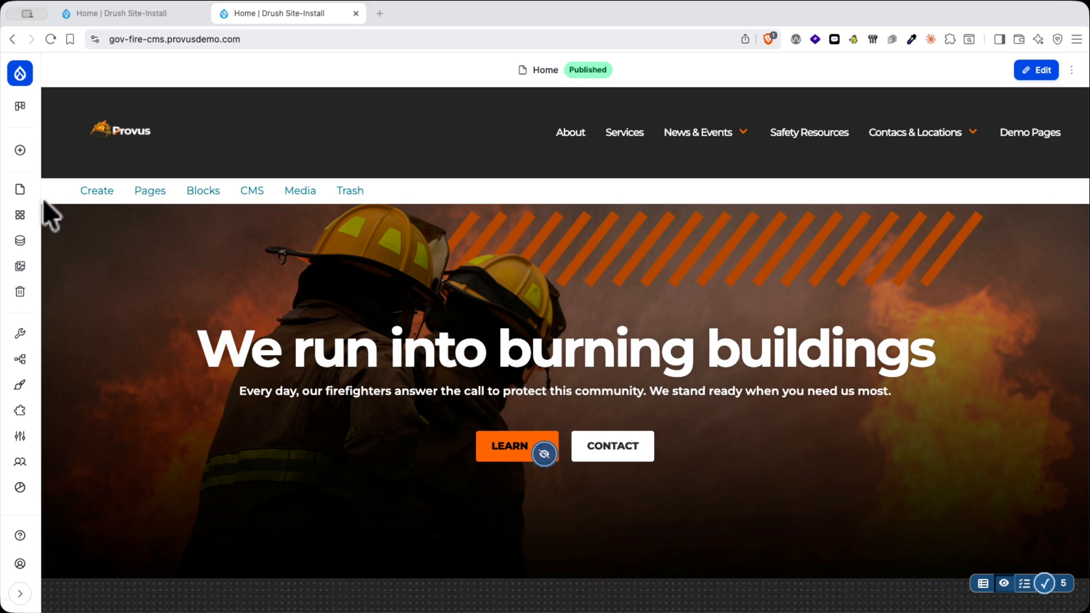
- Find My New News in the site's content list, view the article and open it for editing
left_click(20, 240)
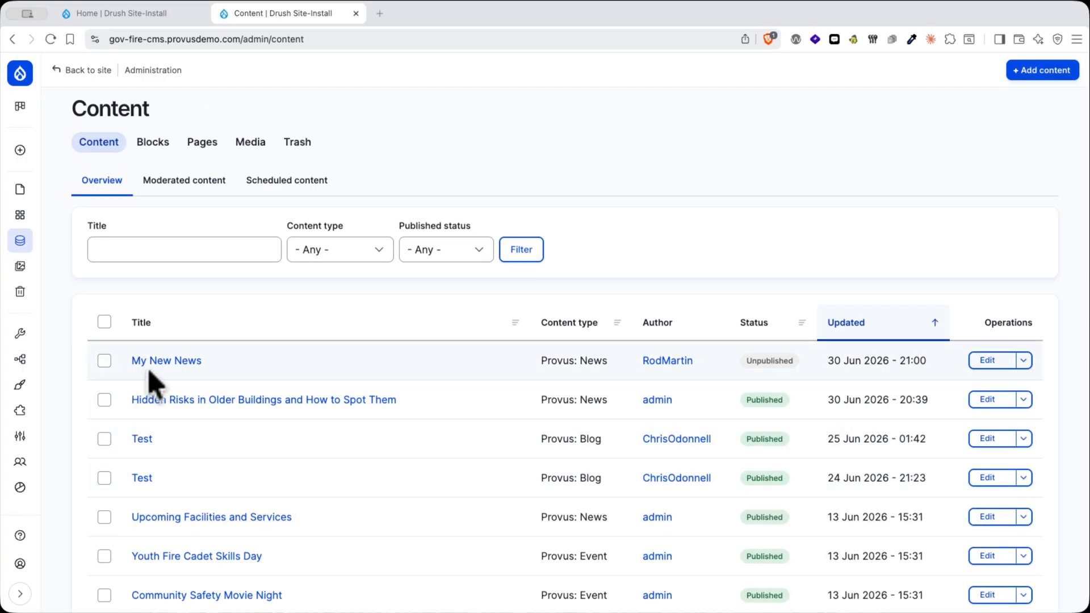
left_click(169, 362)
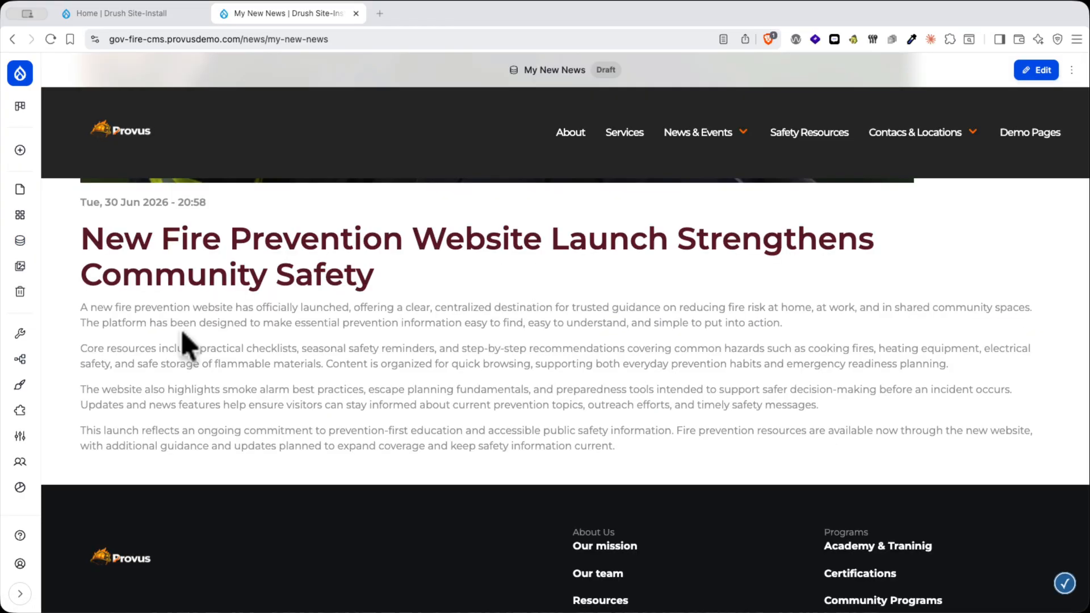
scroll(182, 341, "up", 10)
left_click(1036, 71)
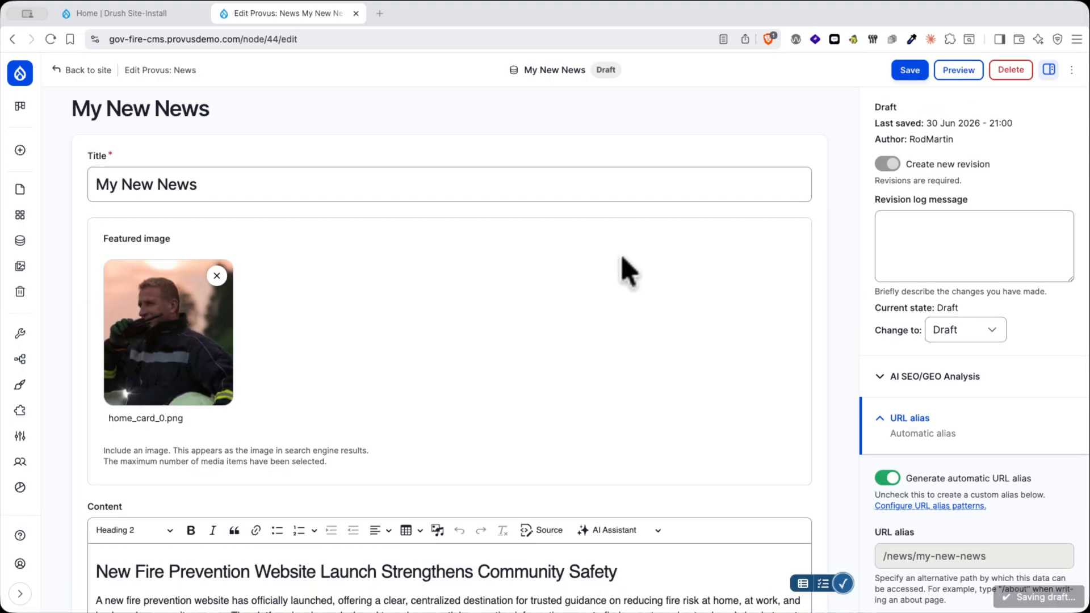
- Set the moderation state of My New News to Published and save the article
scroll(628, 273, "down", 4)
scroll(623, 271, "down", 5)
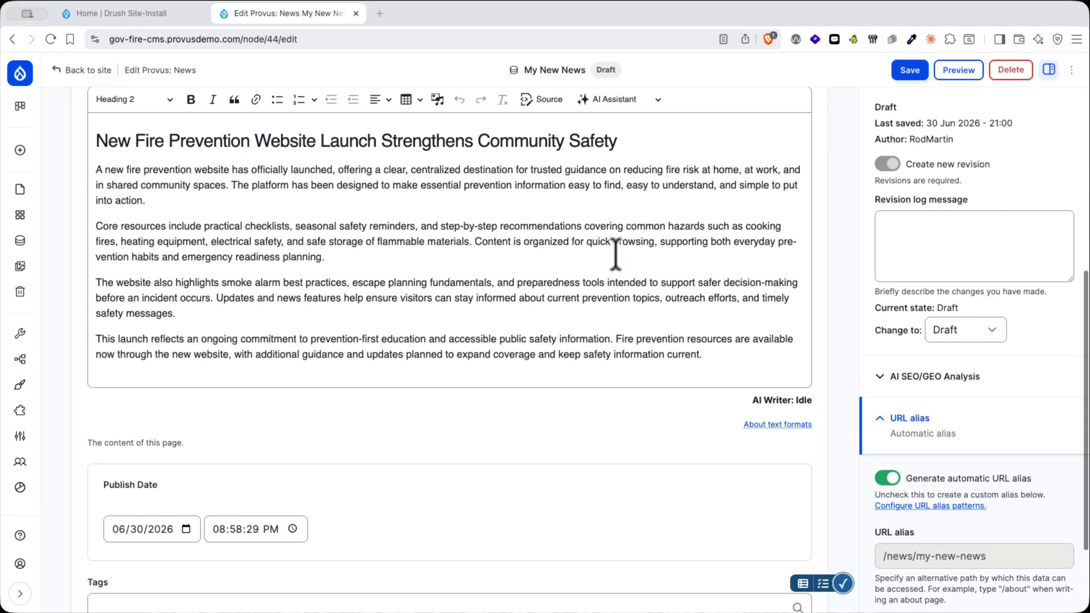
scroll(613, 250, "down", 3)
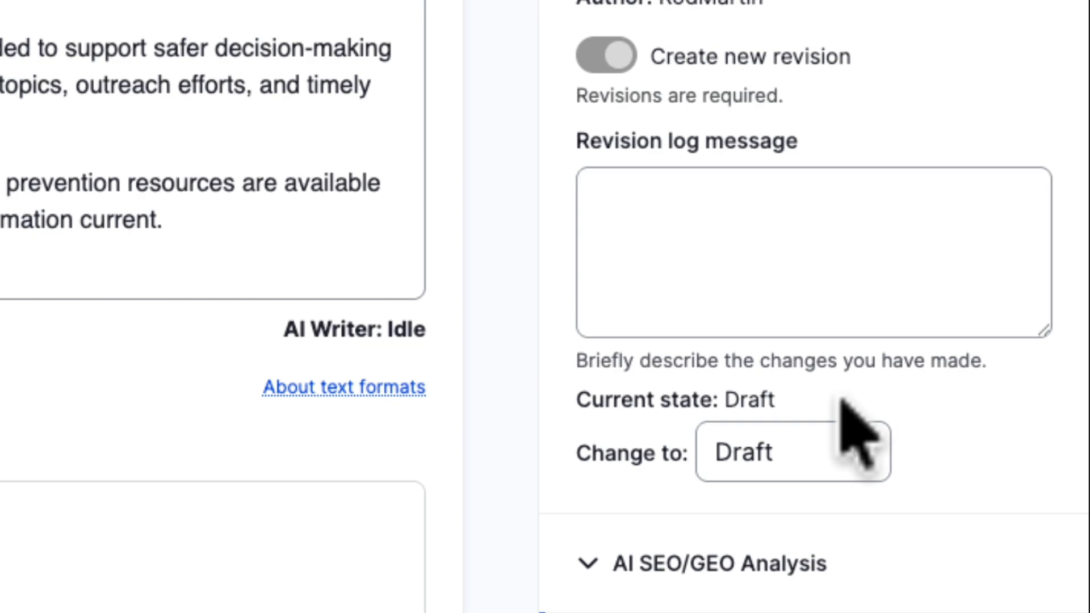
left_click(805, 445)
left_click(785, 483)
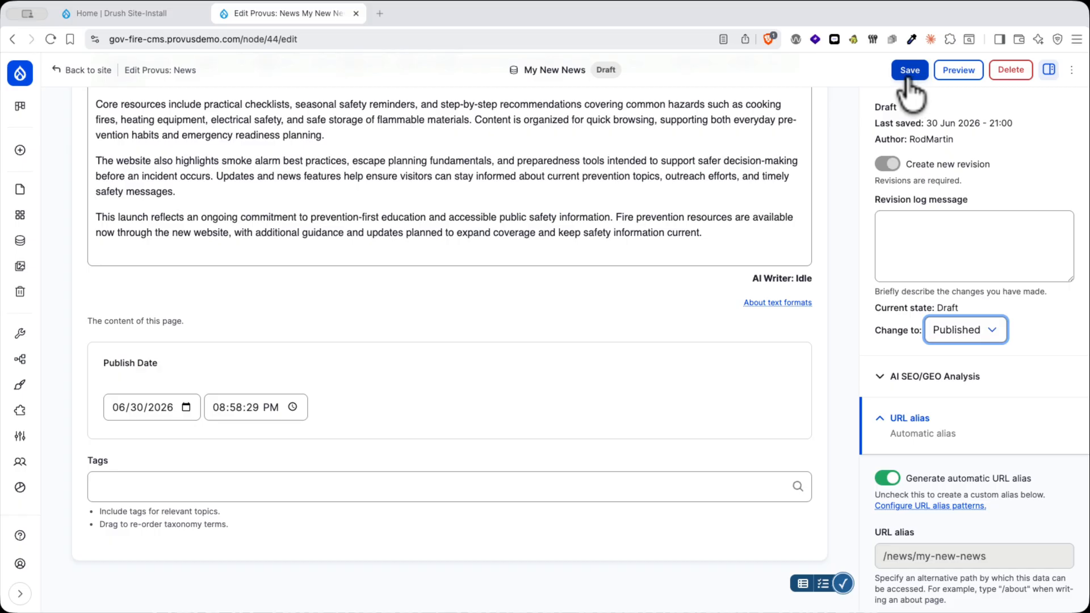
left_click(910, 79)
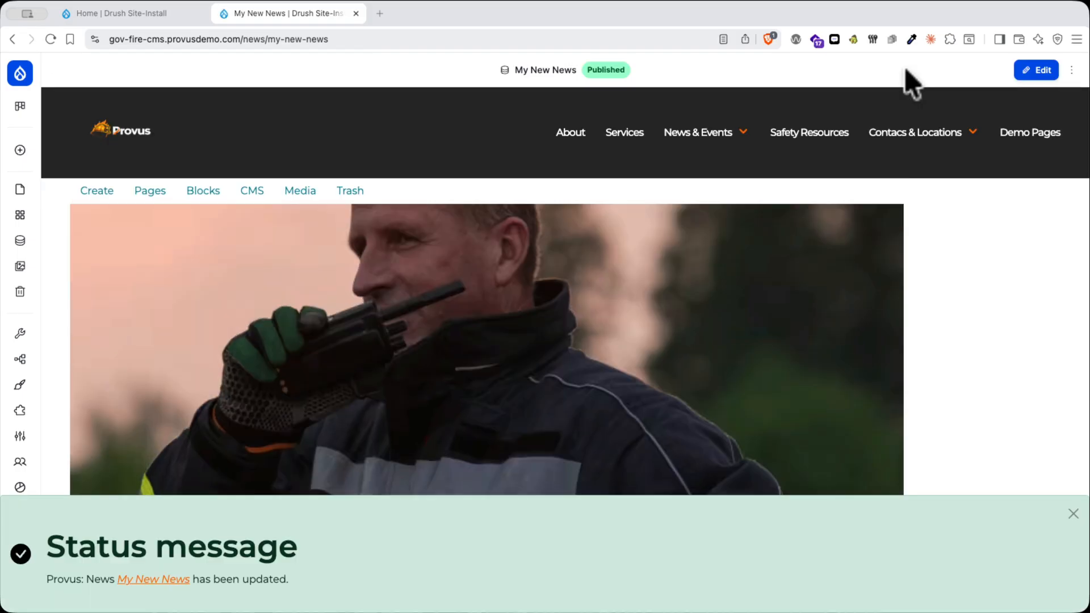
- Review the published news article and examine the news block and flagged image on My New Page
left_click(1072, 514)
scroll(364, 431, "down", 5)
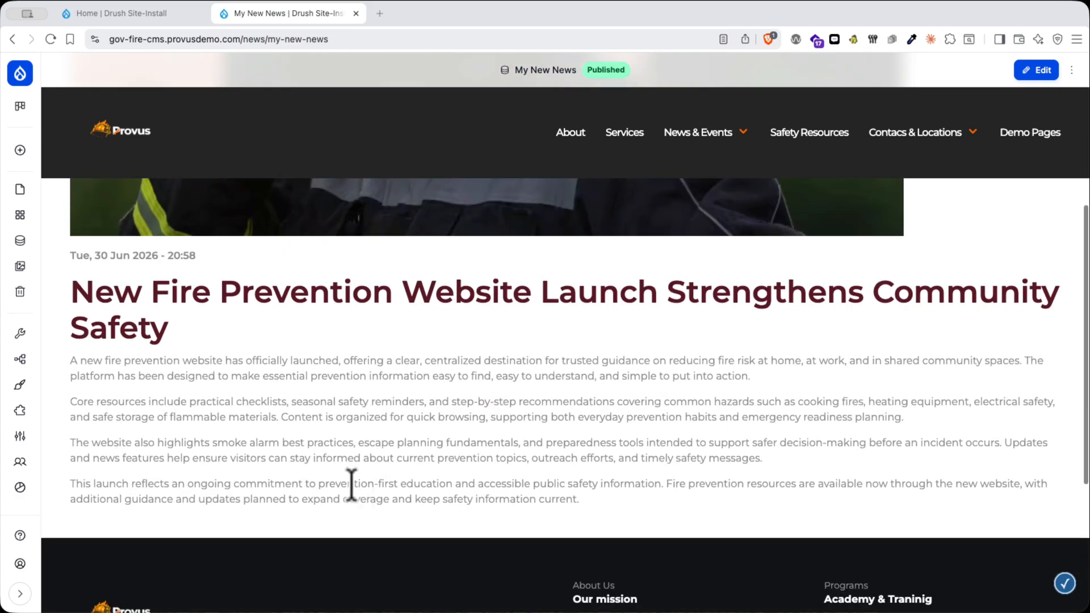
scroll(351, 485, "up", 5)
scroll(72, 329, "down", 5)
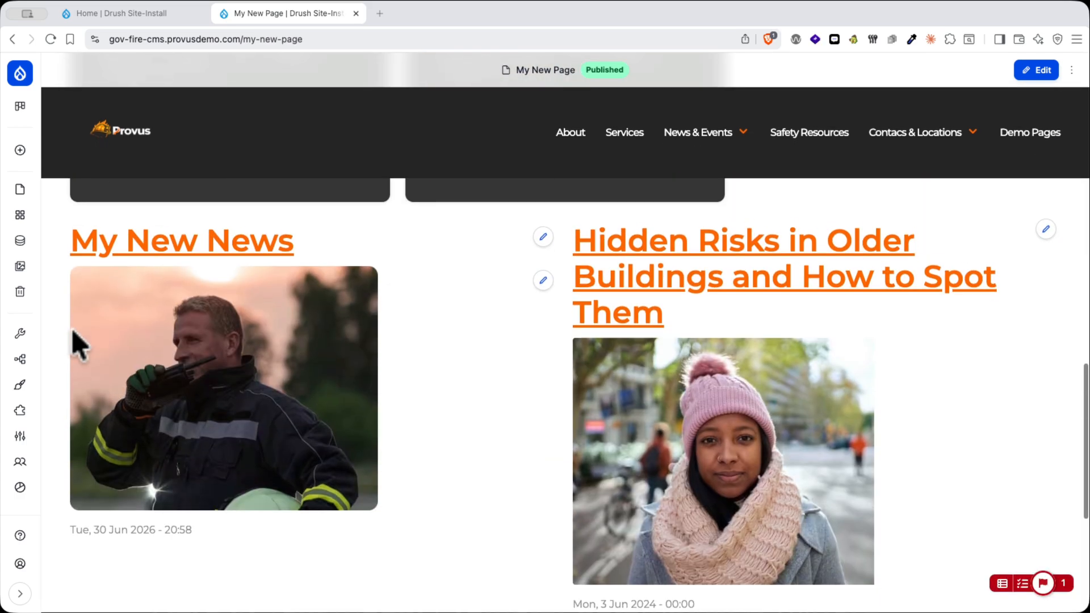
scroll(72, 329, "up", 1)
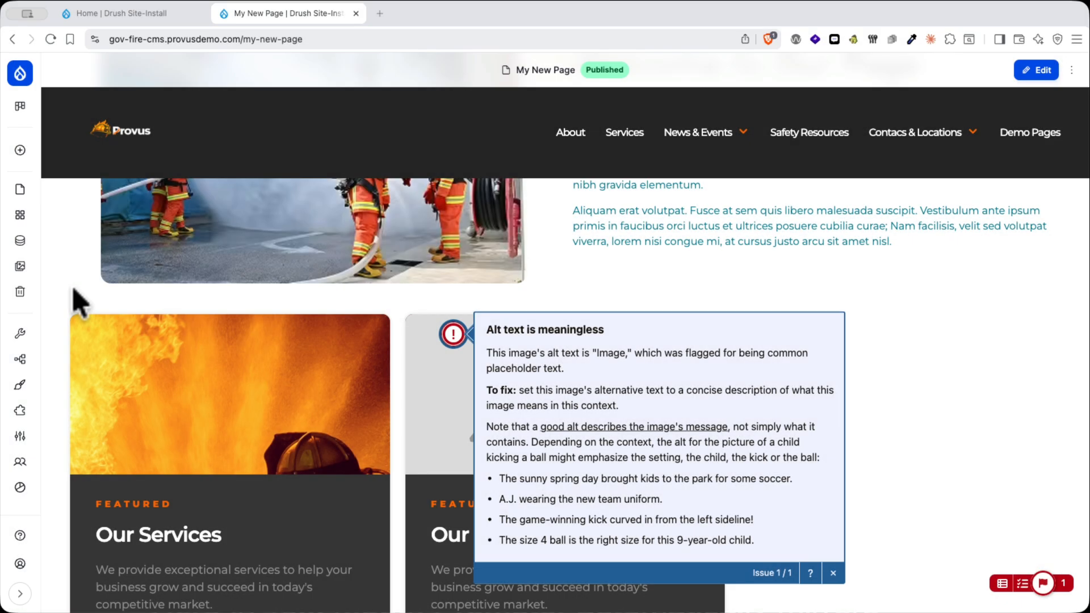
- Open the home_testi.png image from the media library to its edit form
left_click(19, 266)
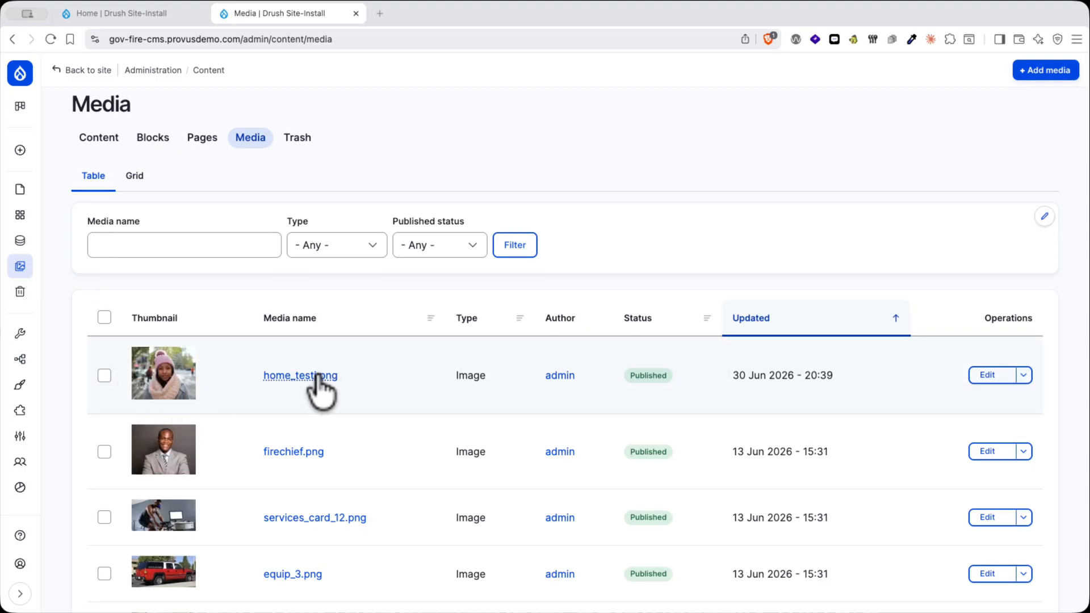
left_click(293, 375)
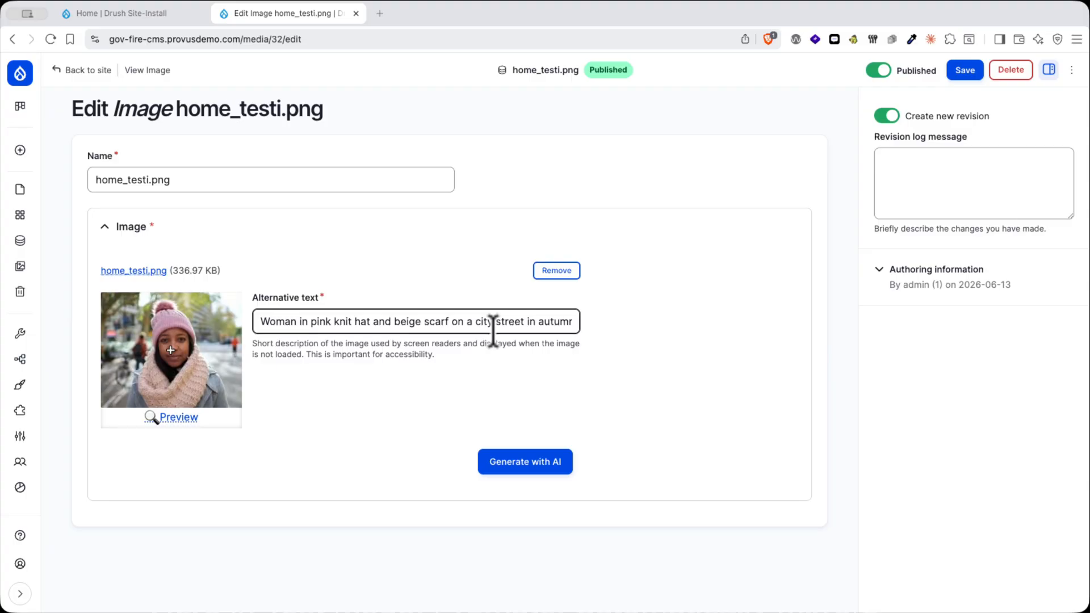
- Preview home_testi.png in its image styles and look through the 16:9 focal point crops
left_click(175, 419)
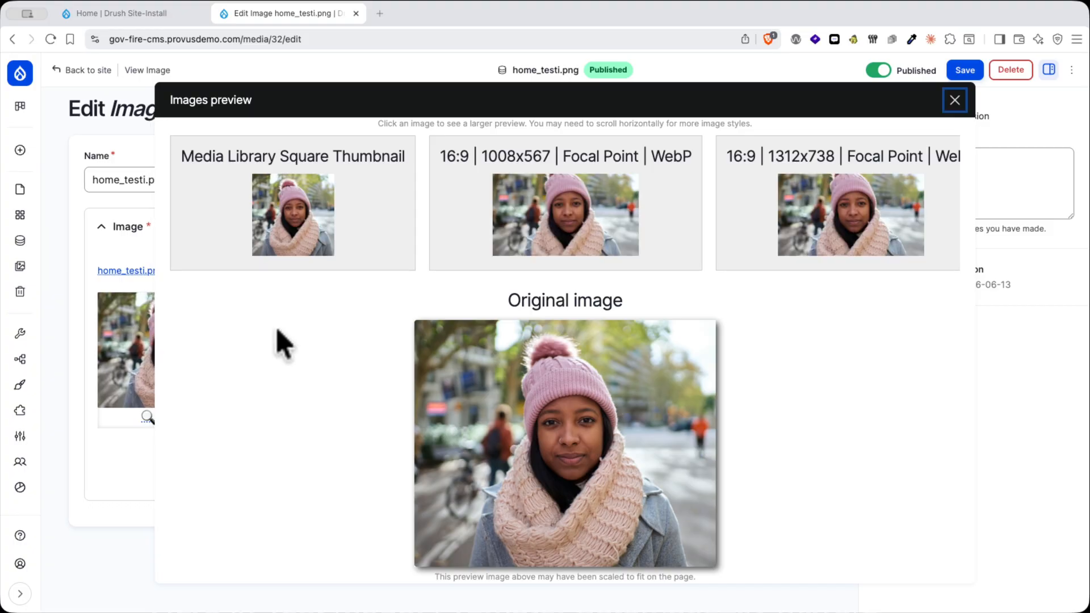
scroll(478, 267, "right", 4)
scroll(478, 267, "right", 10)
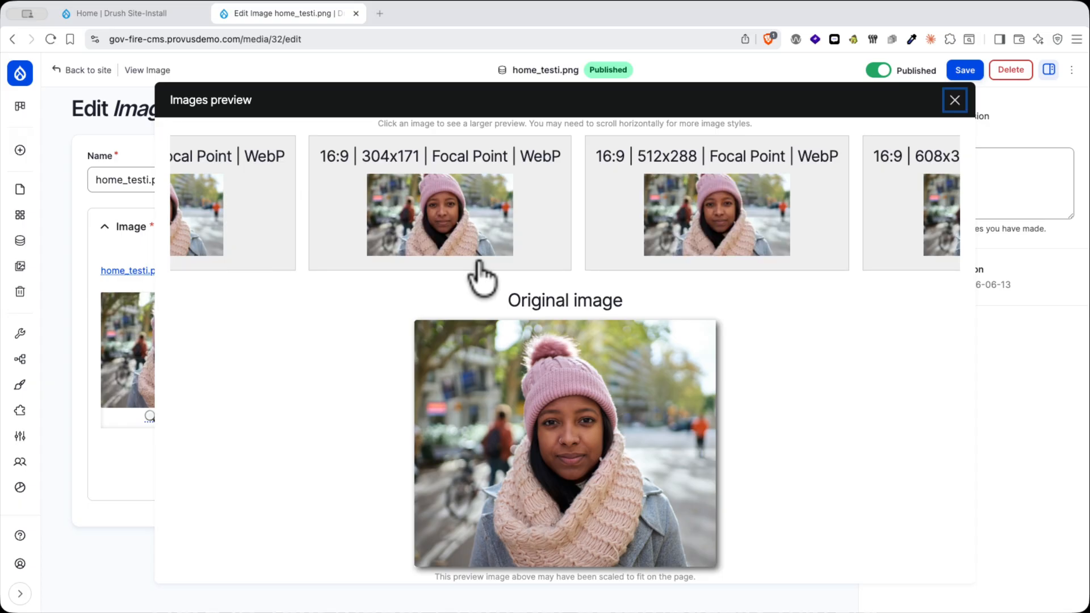
scroll(479, 275, "right", 10)
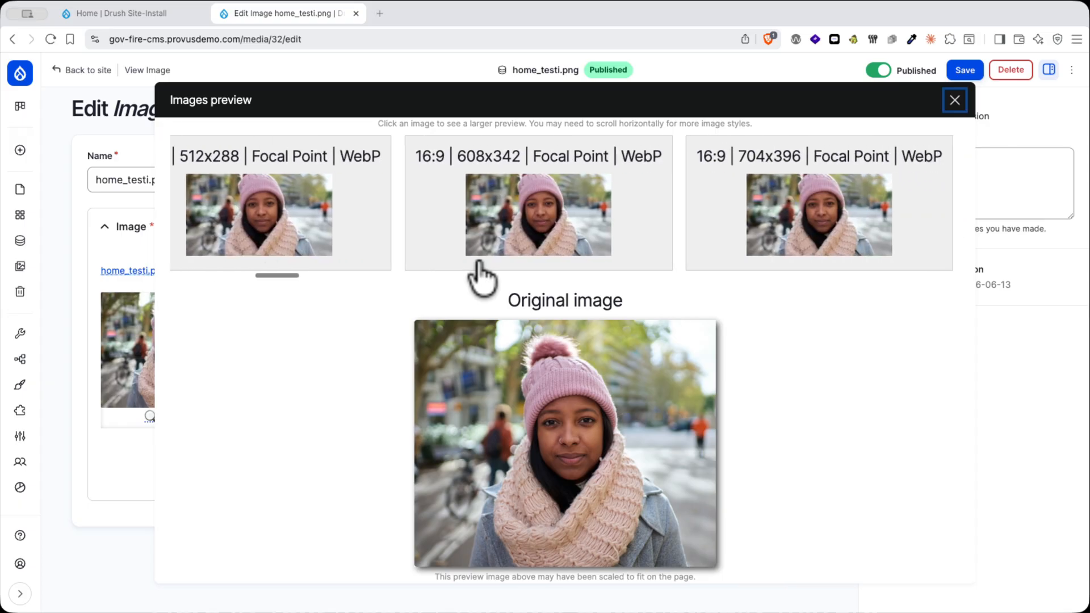
- Look through the larger 16:9, the 1:1 and the first 2:3 focal point crops of home_testi.png, and close the preview
scroll(481, 277, "right", 10)
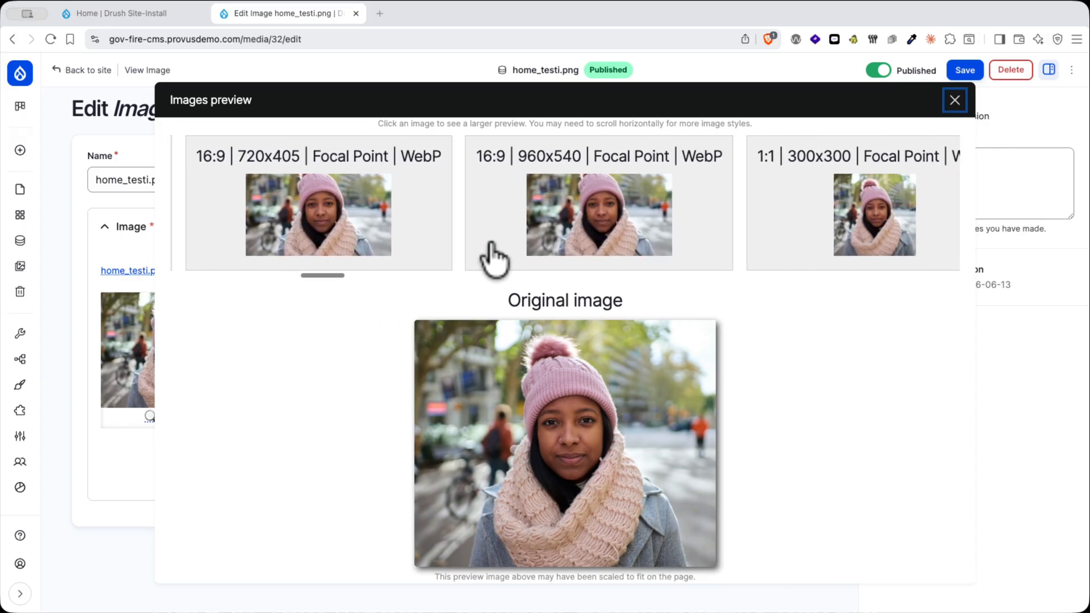
scroll(494, 259, "right", 10)
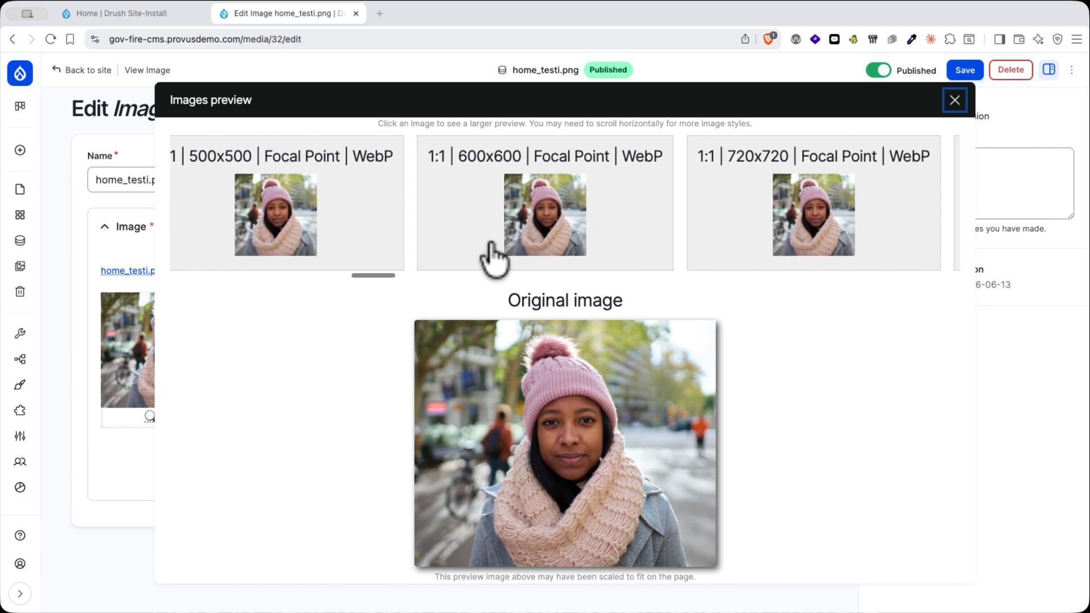
scroll(494, 261, "right", 10)
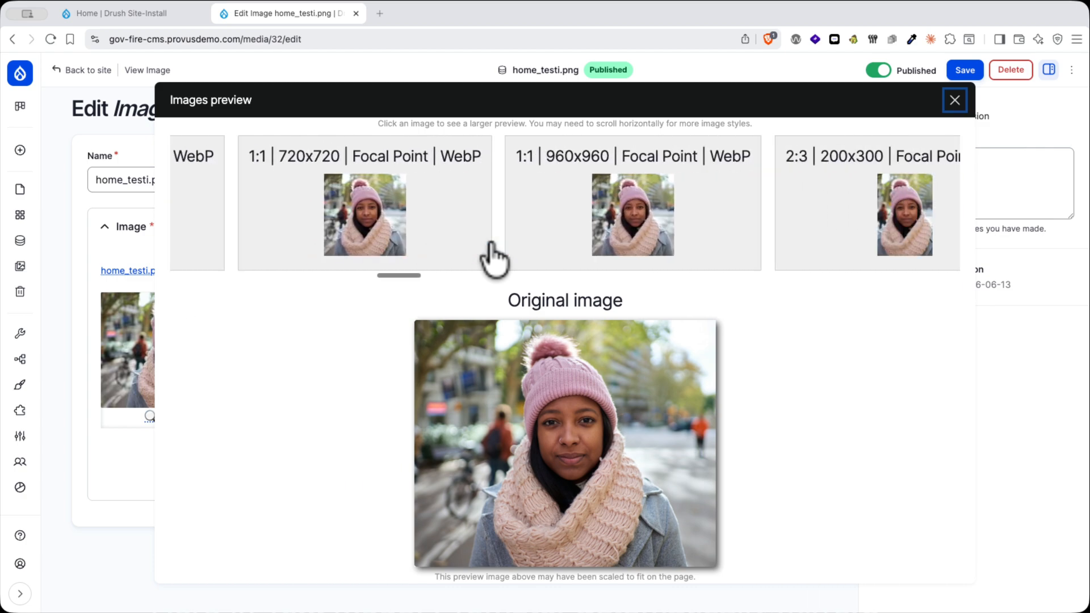
left_click(954, 100)
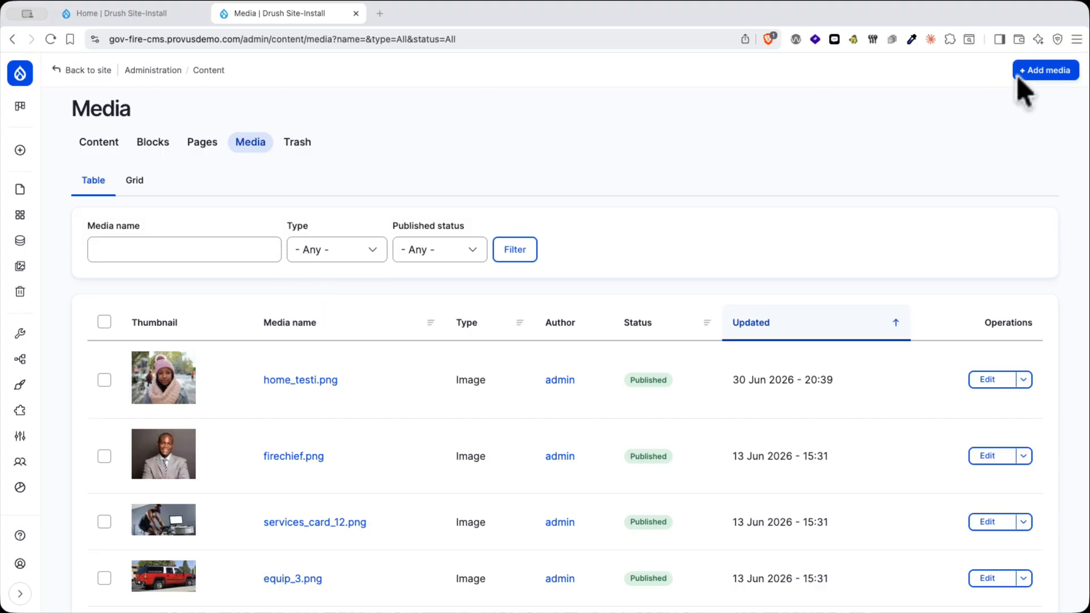
- Add a remote video named Sponsor Pre recorded session Promet Source as new media and save it
left_click(1038, 69)
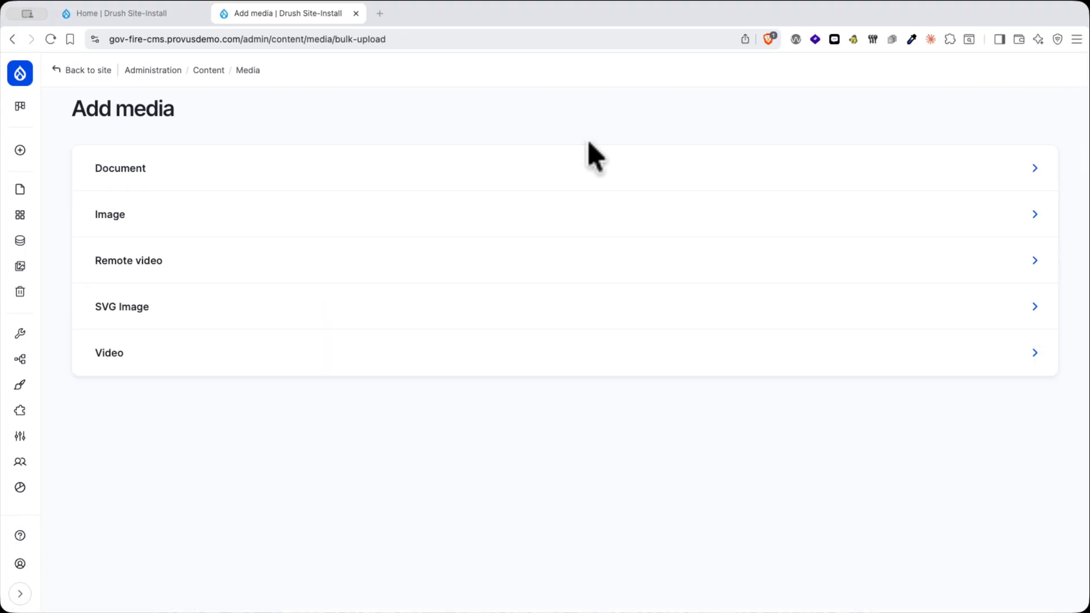
left_click(113, 263)
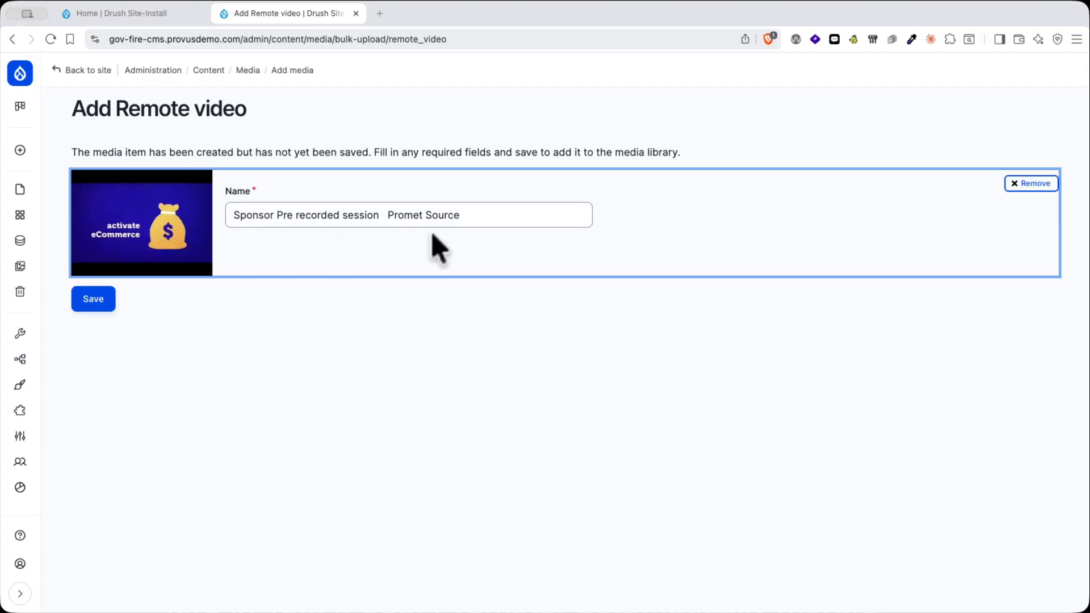
left_click(95, 299)
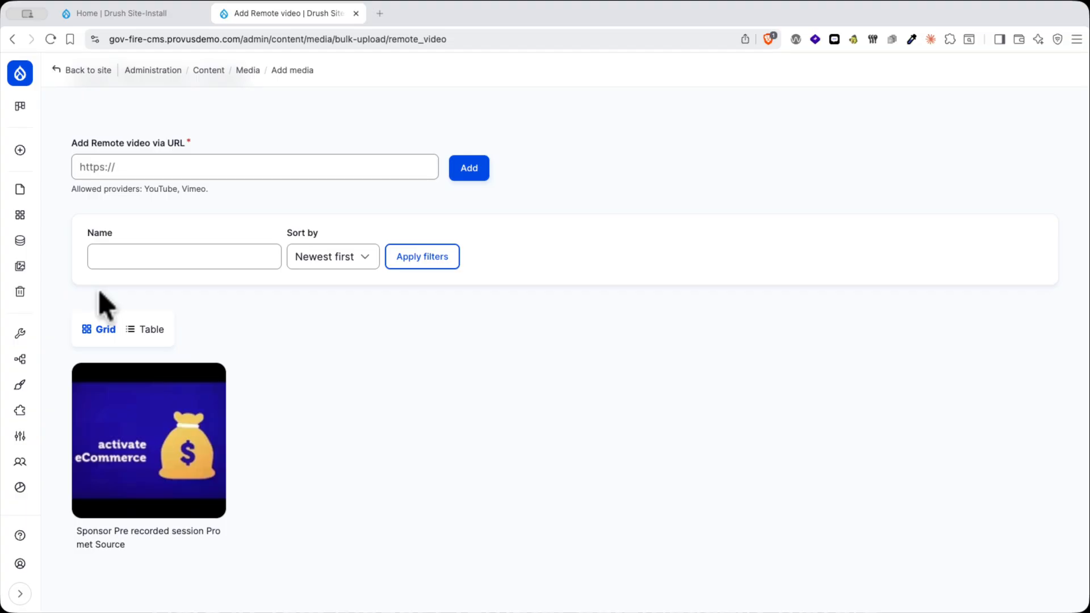
- Return to the media overview and look over the list with the added remote video
left_click(247, 70)
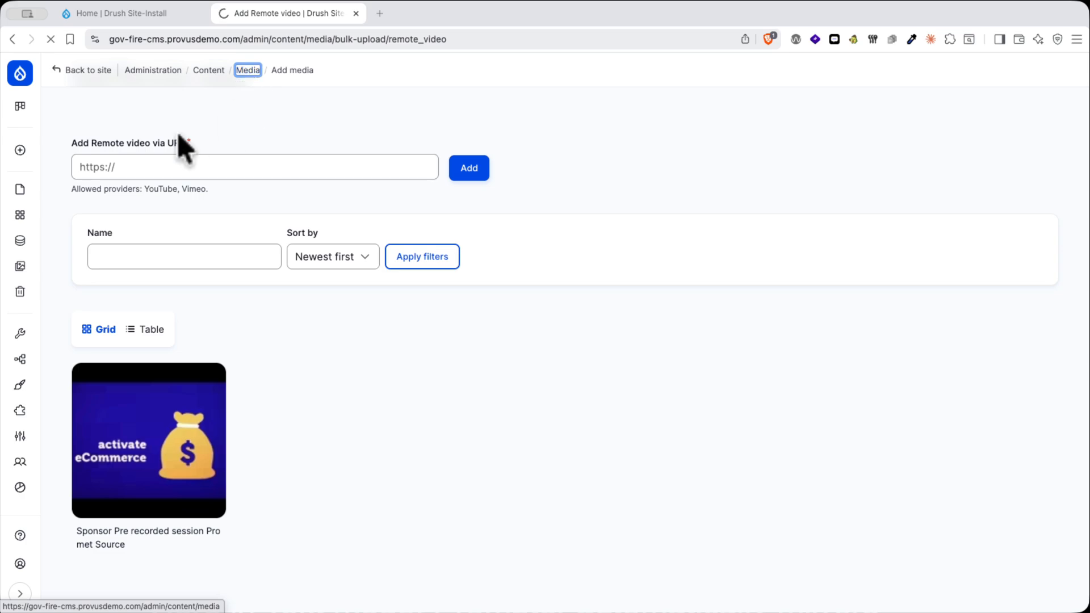
scroll(76, 216, "down", 4)
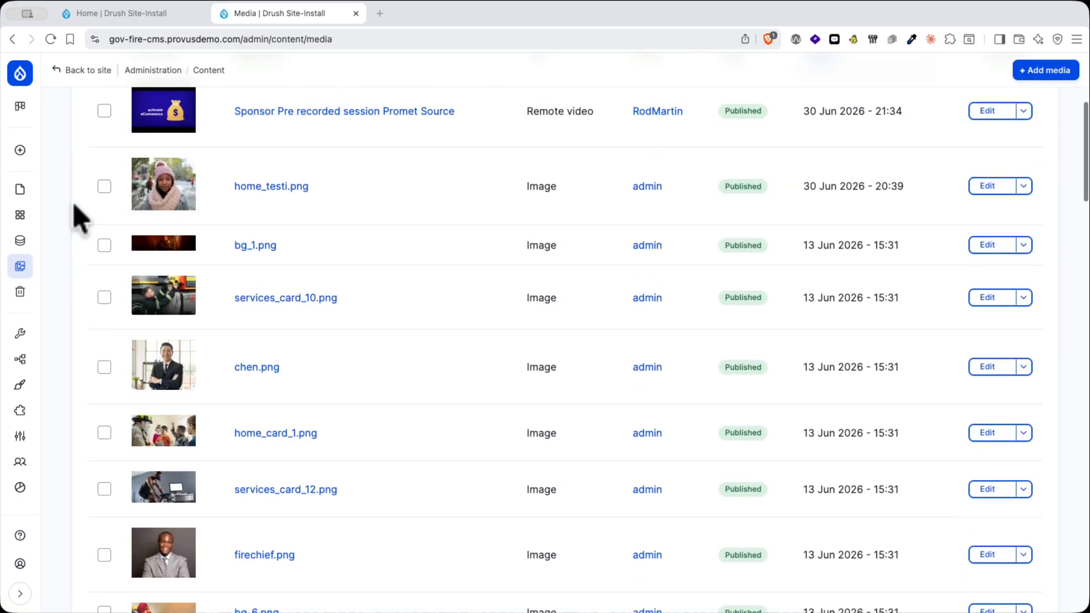
scroll(79, 216, "up", 5)
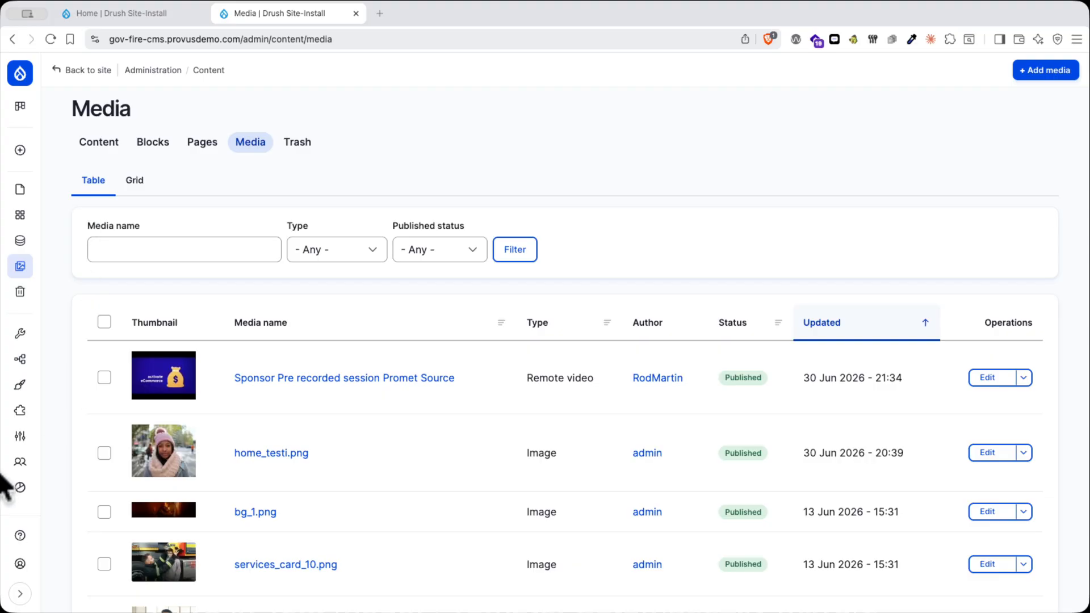
- Review the user roles and the permissions assigned to each role, and go back to the people list
left_click(20, 461)
left_click(209, 145)
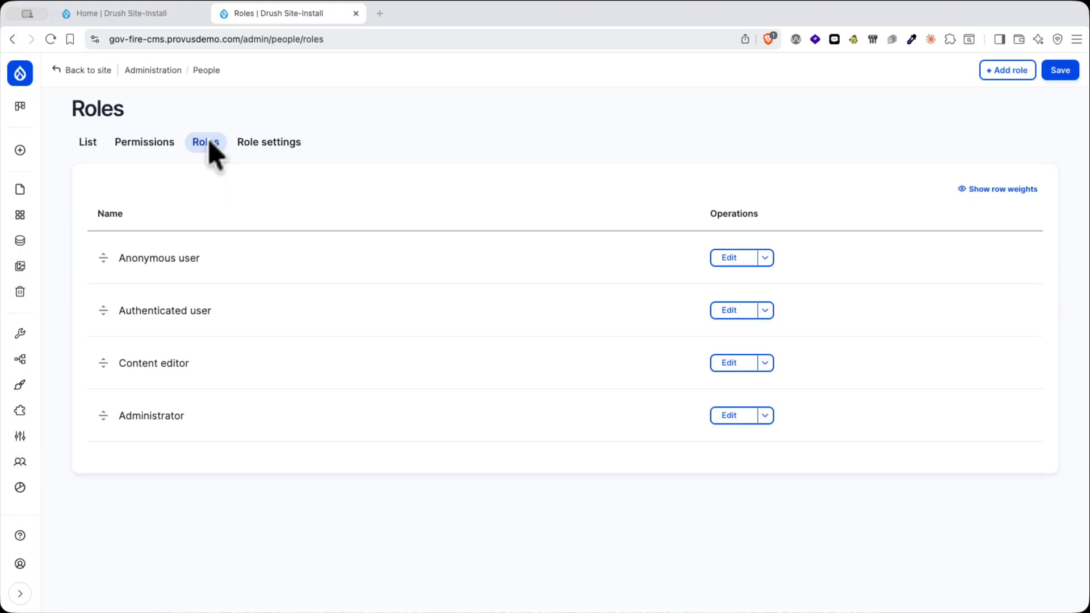
left_click(151, 147)
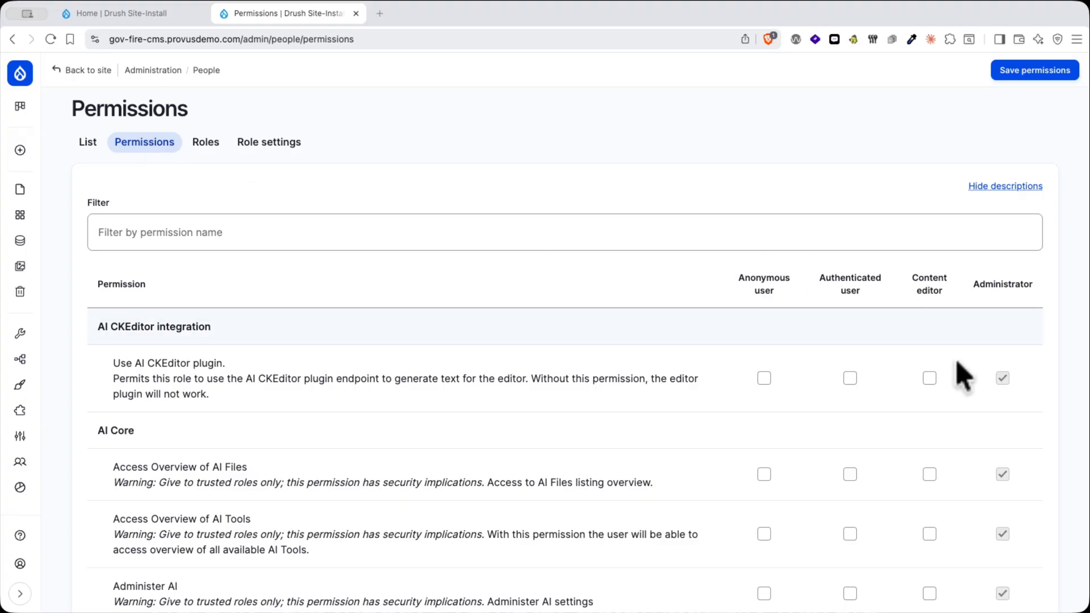
scroll(480, 375, "down", 11)
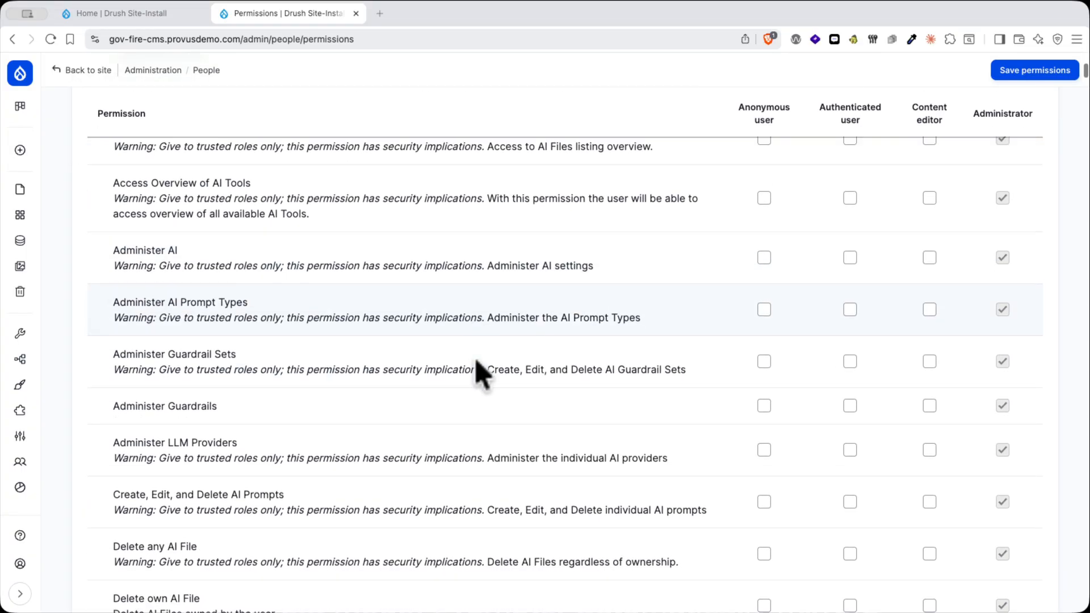
scroll(477, 367, "up", 12)
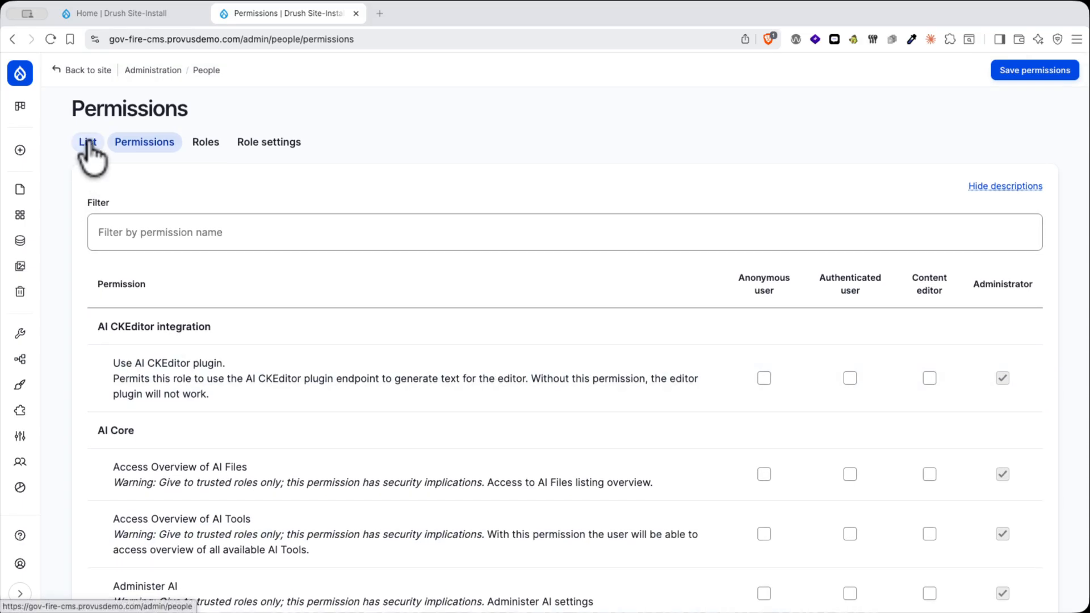
left_click(88, 143)
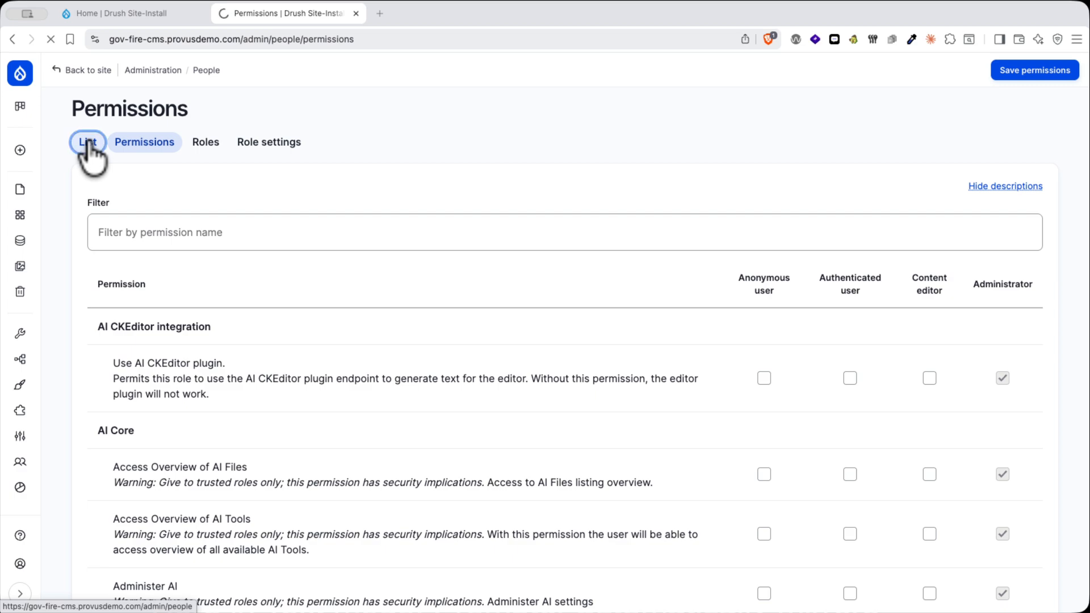